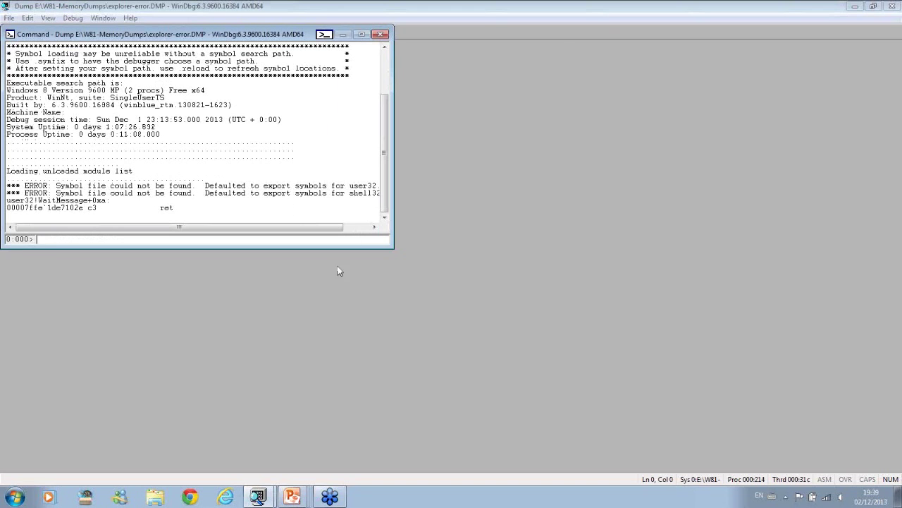
Enlarge the command window and open the log file c:\DebuggingTV\1C-2.log with .logopen
drag(391, 246, 777, 429)
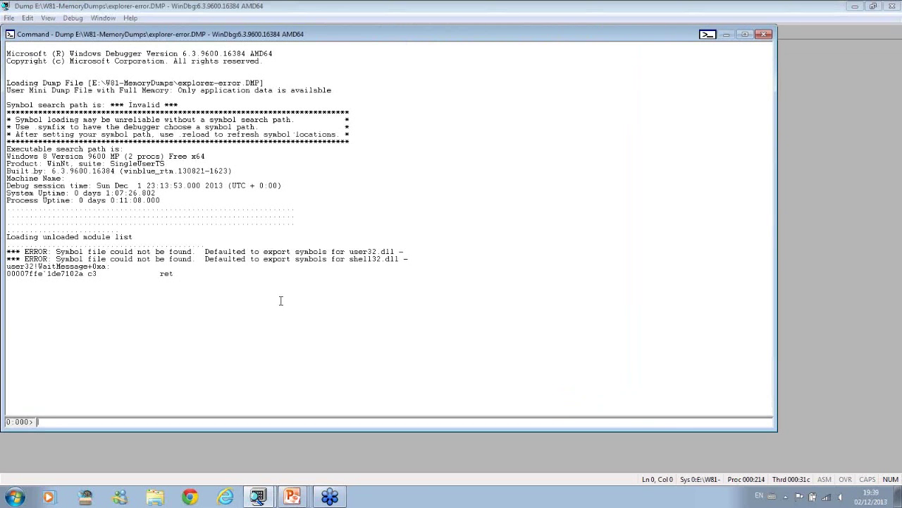
text(.logopen c:\Debugging)
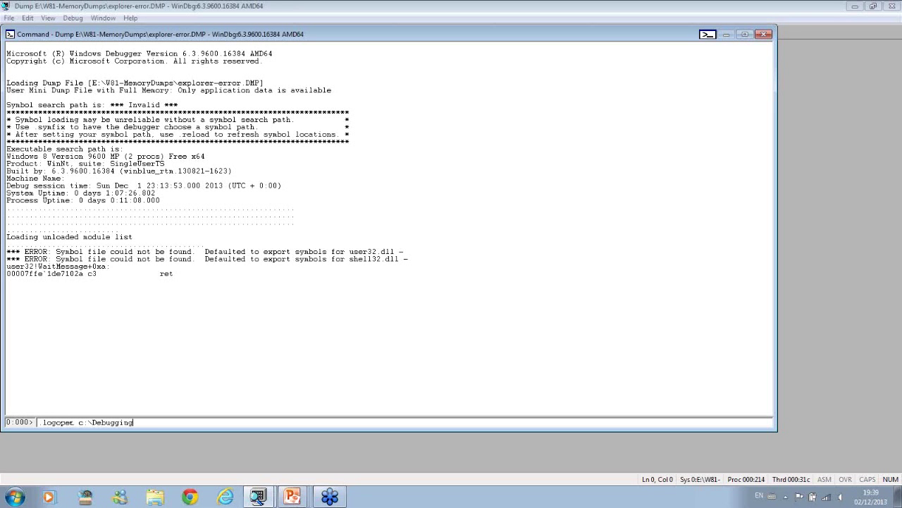
text(TV\1c-2.log)
key(Return)
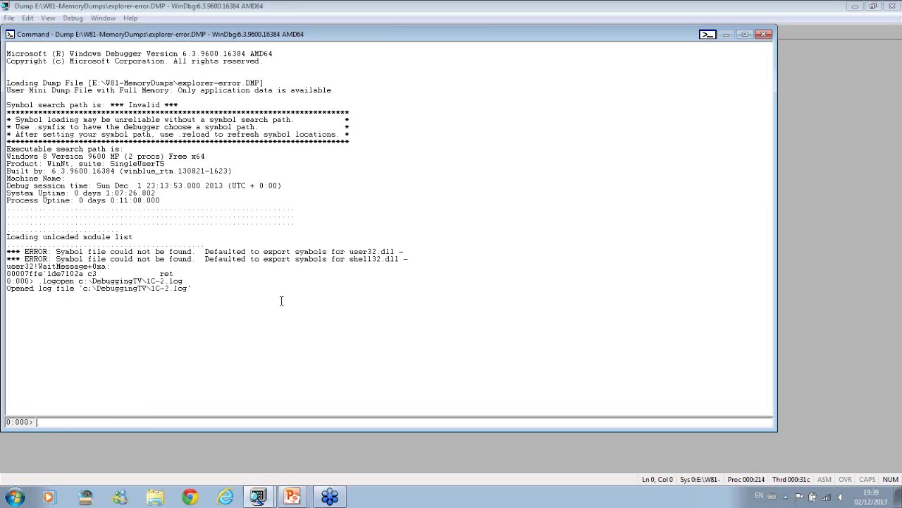
click(895, 248)
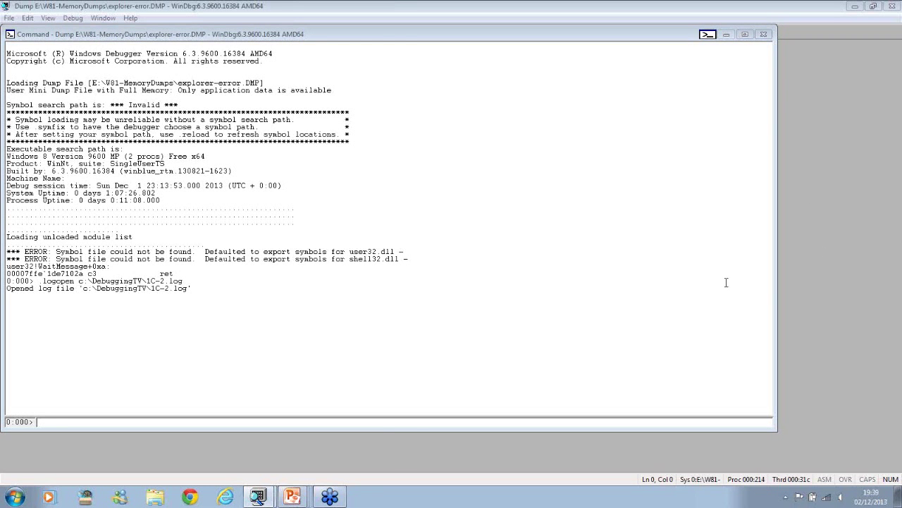
Set the symbol path to c:\mss with .symfix and reload the symbols for the explorer-error dump
click(385, 421)
text(s)
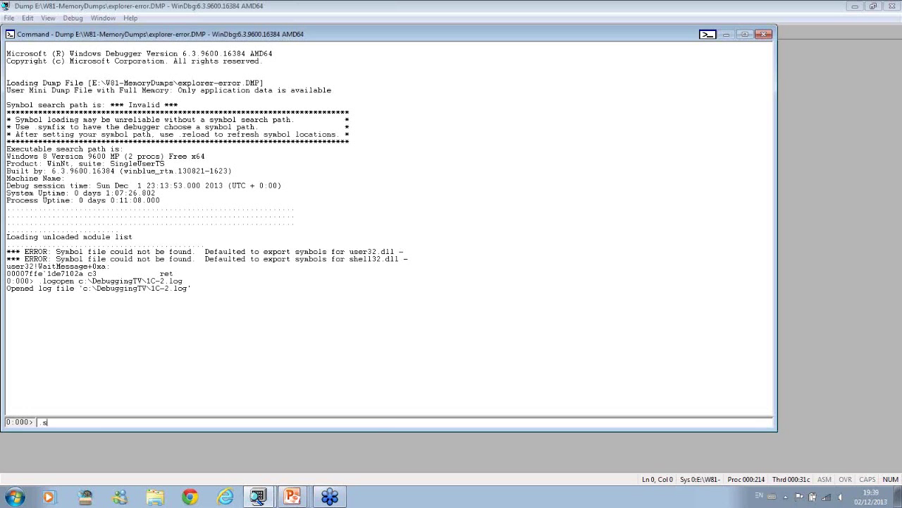
text(ymfix c:\w)
text(ss)
key(Return)
text(.reload)
key(Return)
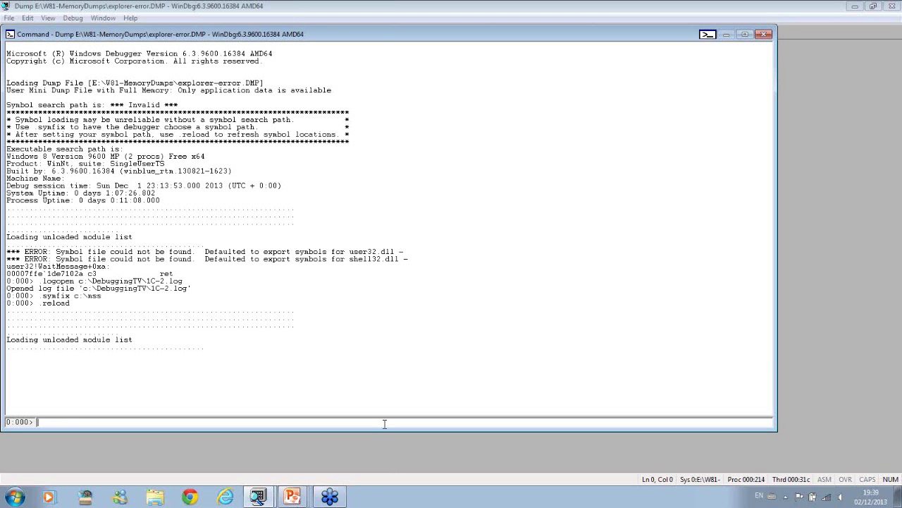
List the call stacks of all threads with ~*k and search upward in the output for "Dialog"
text(~*k)
key(Return)
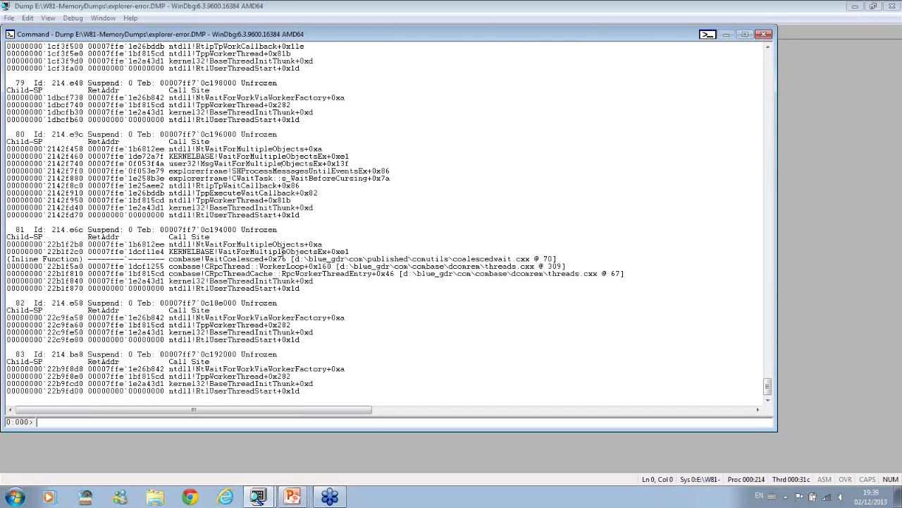
key(ctrl+f)
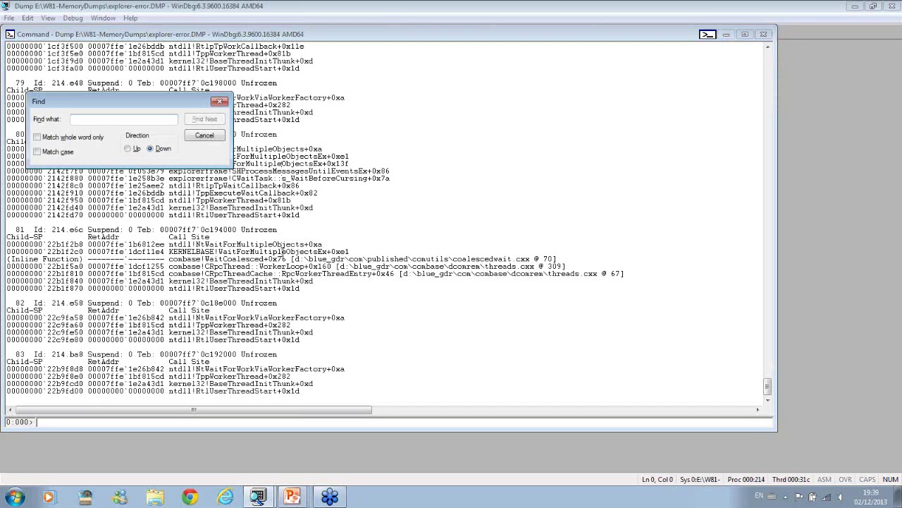
text(Dialog)
click(128, 149)
click(210, 122)
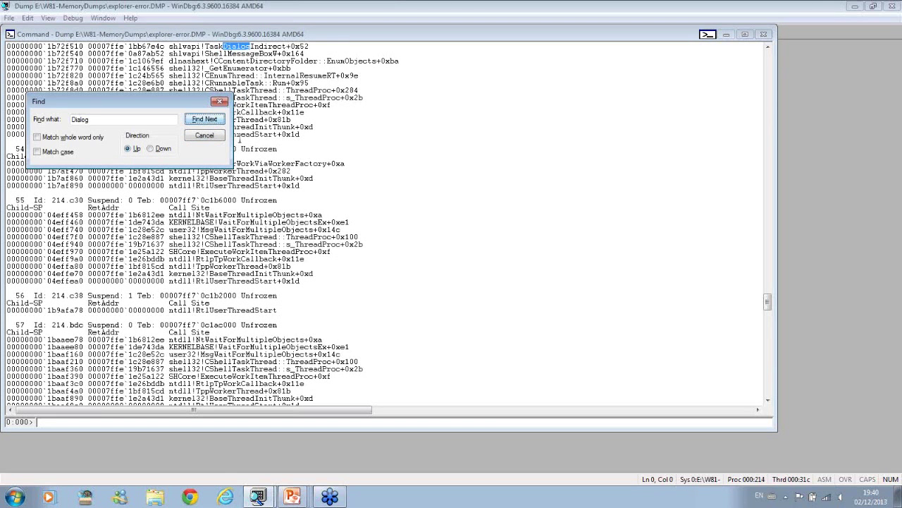
key(Escape)
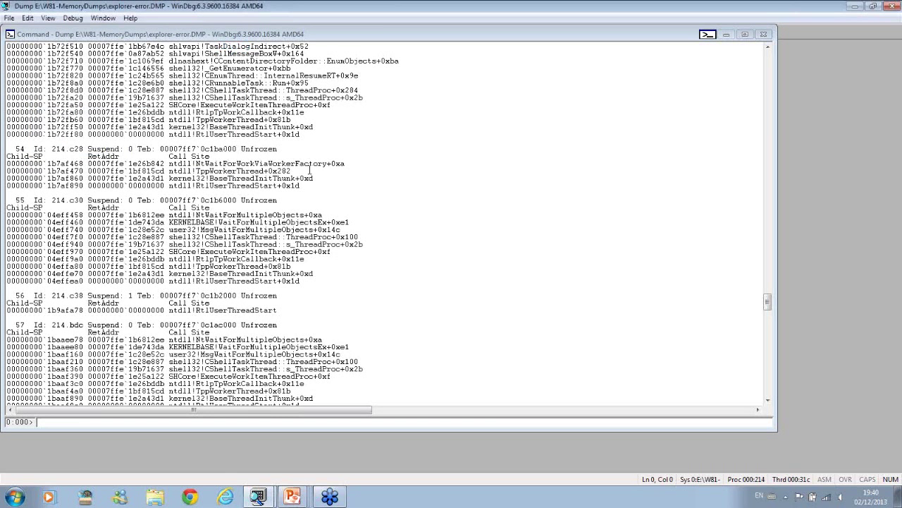
Examine the full call stack of thread 53 and highlight its user32!DialogBox2 frame
scroll(218, 84, up, 8)
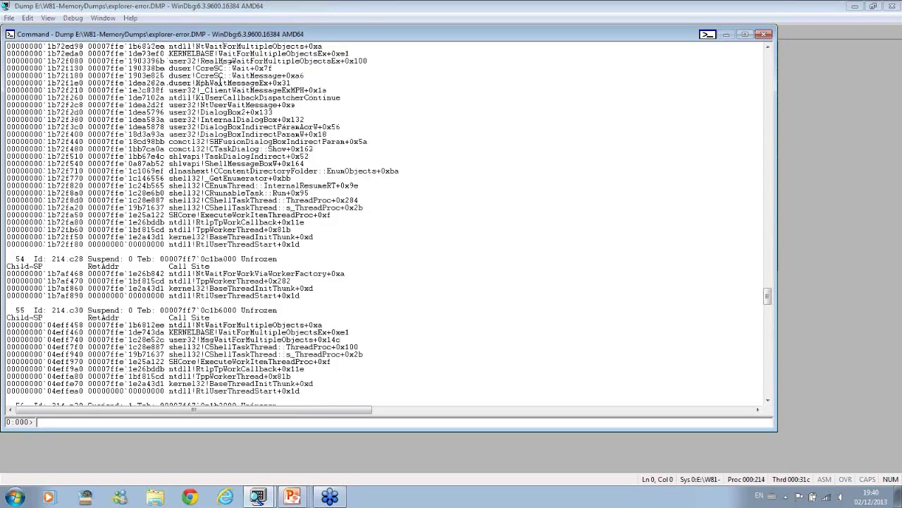
drag(310, 303, 10, 90)
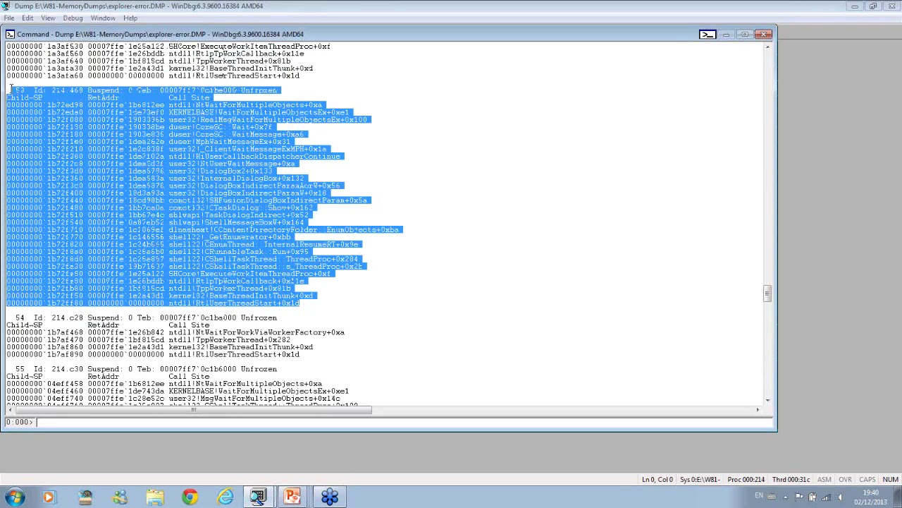
click(107, 130)
drag(168, 171, 246, 171)
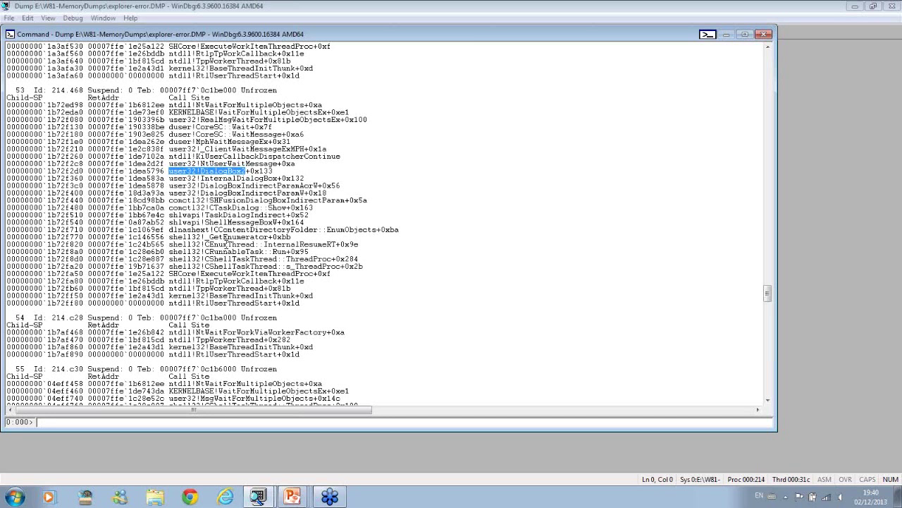
key(alt+Tab)
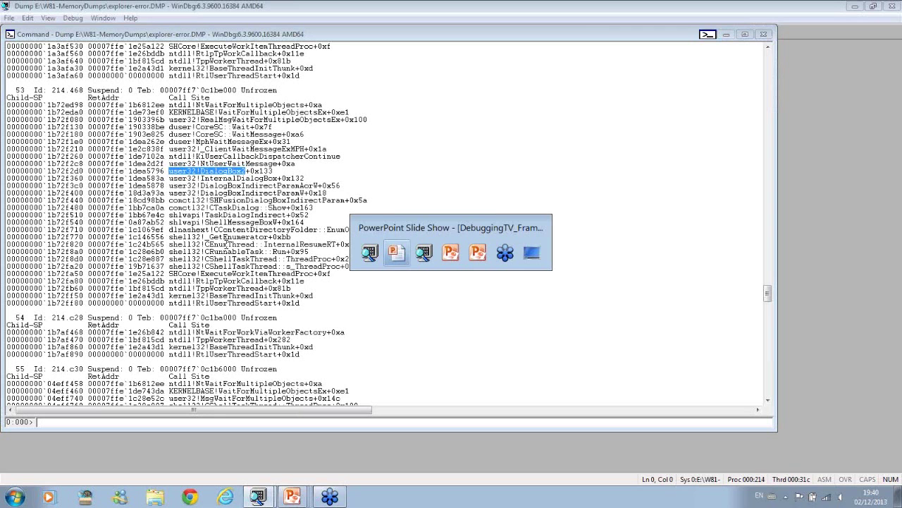
key(alt+Tab)
key(alt+Tab)
key(alt+Tab)
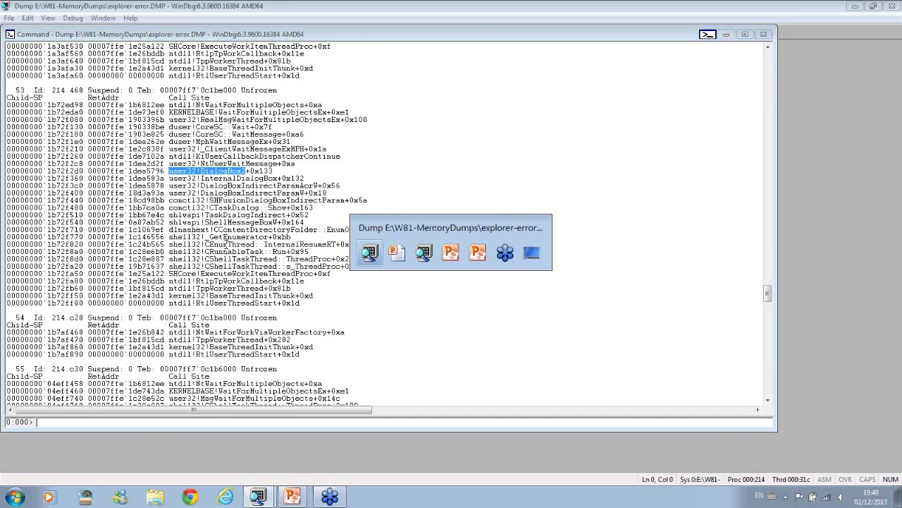
Start a second WinDbg (X64) instance and maximize its window
right_click(258, 497)
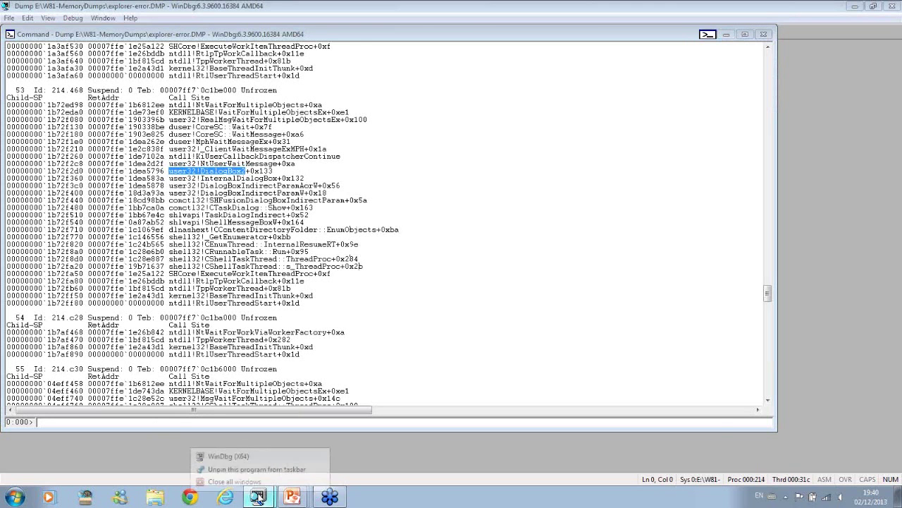
click(244, 449)
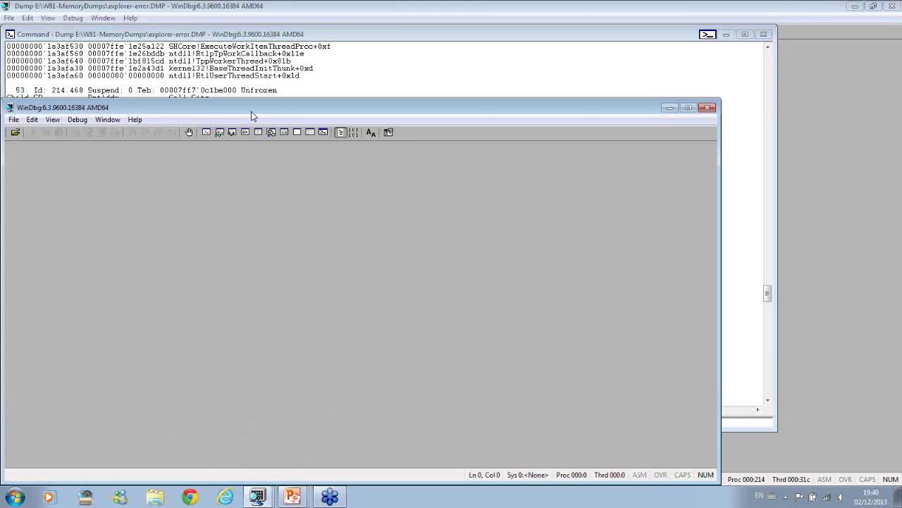
double_click(252, 115)
Open the crash dump Kernel-Explorer.DMP from the W81-MemoryDumps folder on drive E
click(6, 21)
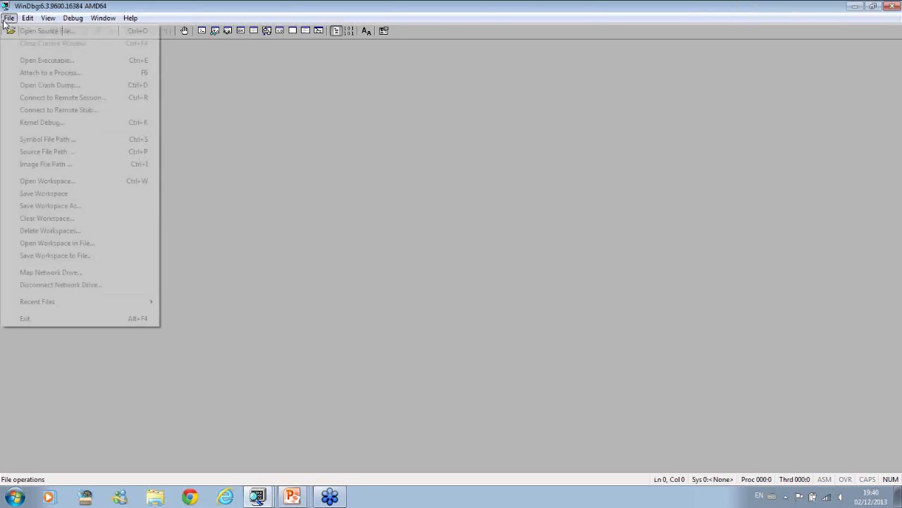
click(48, 85)
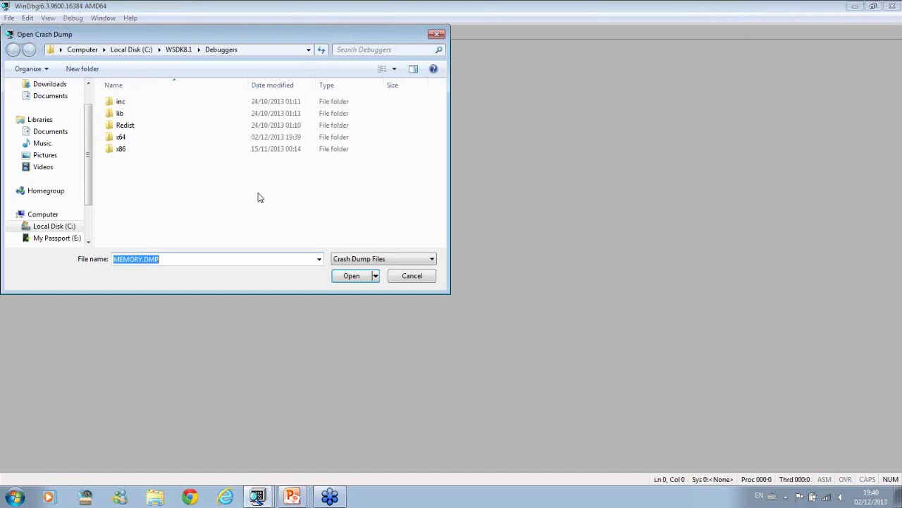
click(70, 237)
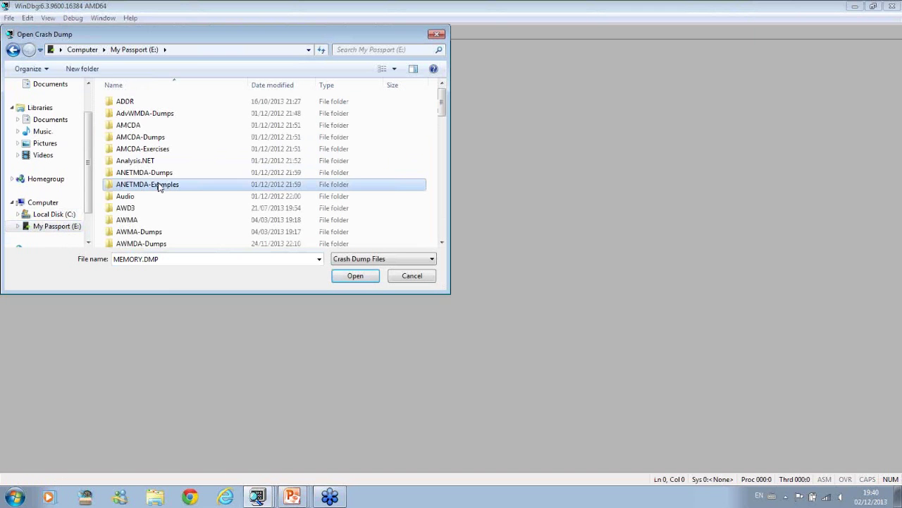
scroll(159, 186, down, 20)
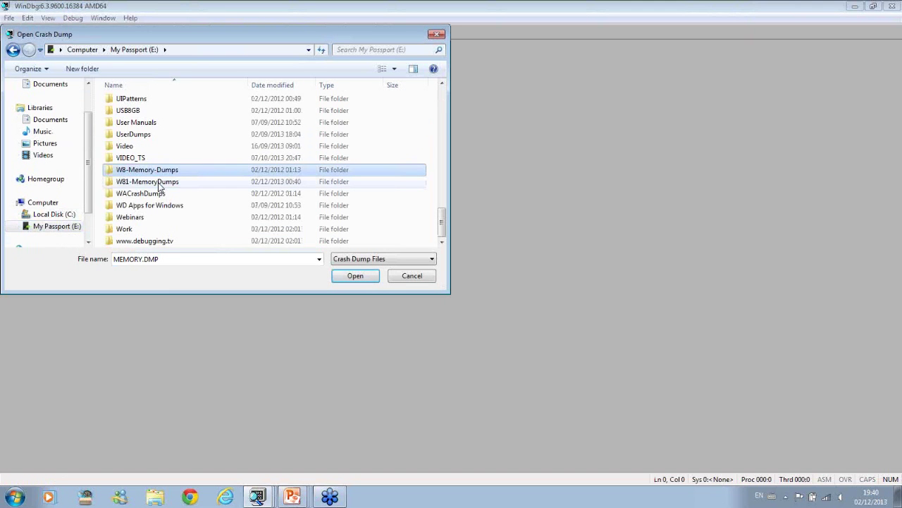
double_click(160, 182)
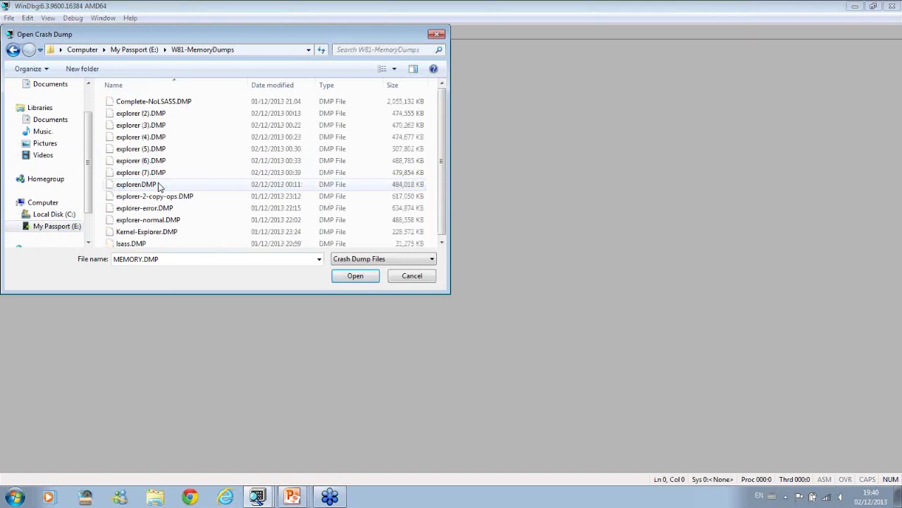
double_click(161, 233)
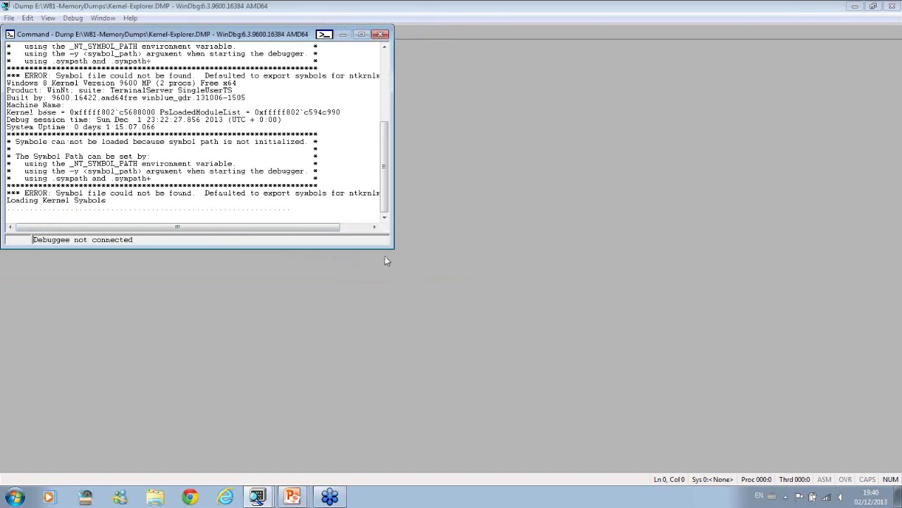
Enlarge the kernel dump's command window and open the log file c:\DebuggingTV\1C-3.log with .logopen
drag(392, 247, 834, 441)
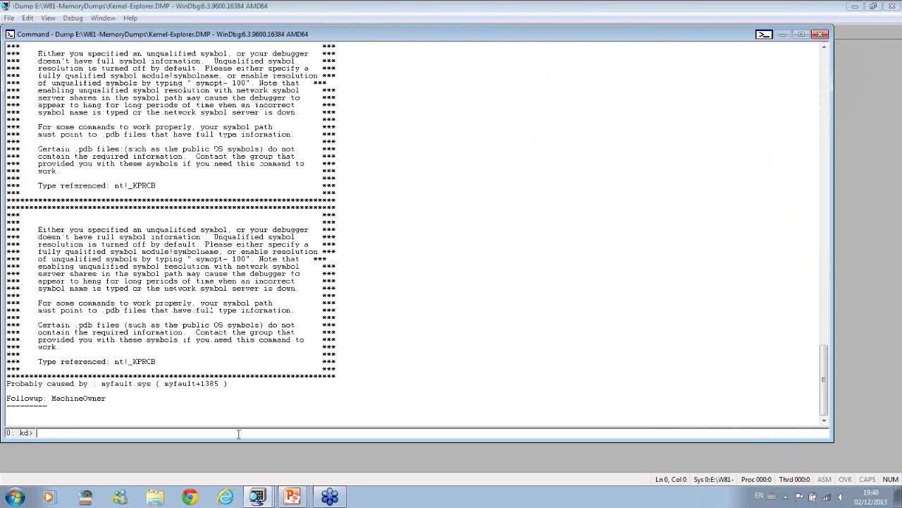
text(.logopen c:\DebuggingTV\1C-3.log)
key(Return)
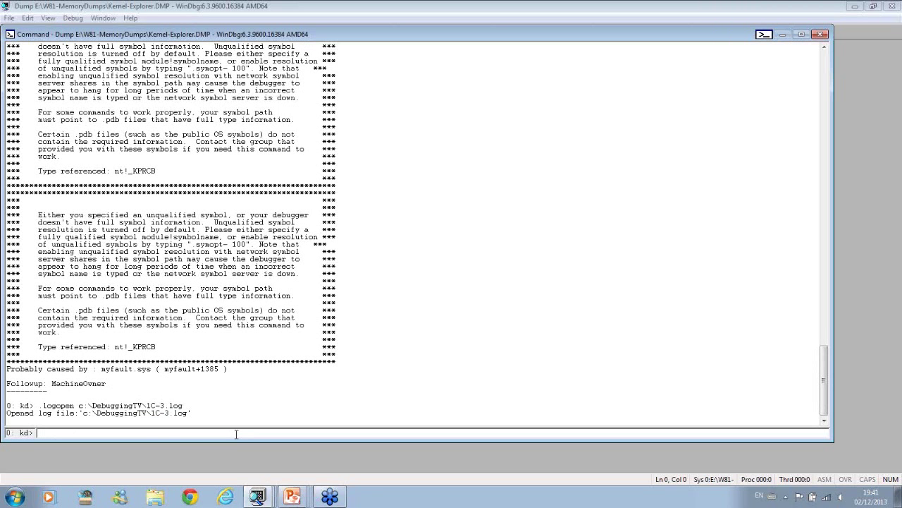
Set the kernel dump's symbol path to c:\mss with .symfix and reload its symbols
text(symfix c:\mss)
key(Return)
text(.rl)
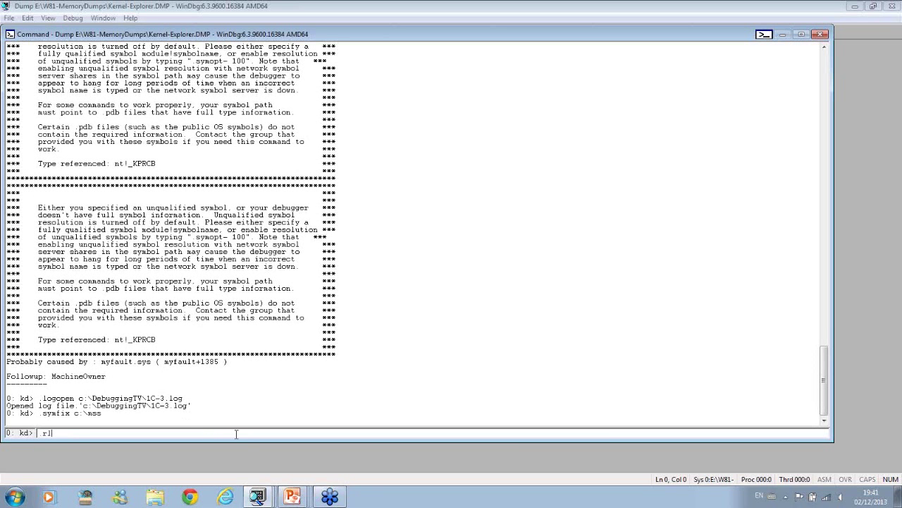
key(BackSpace)
text(eload)
key(Return)
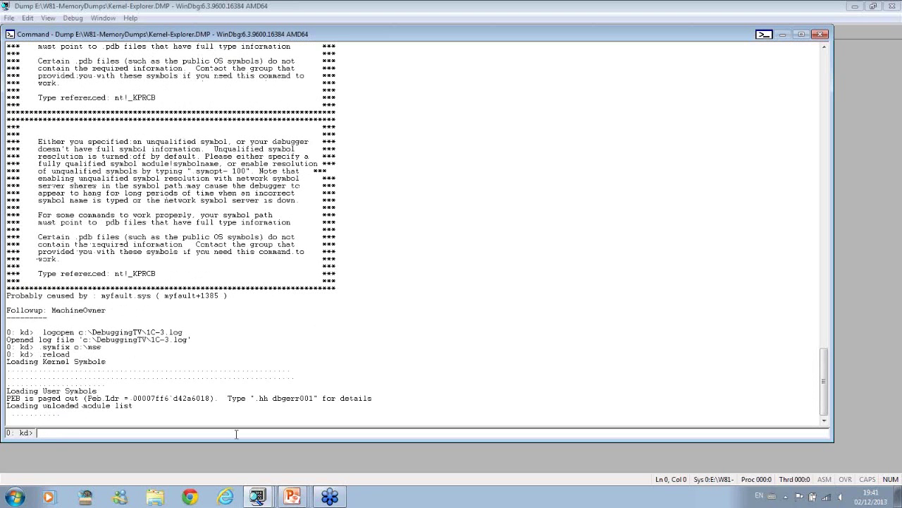
List all processes in the kernel dump with !process 0 0
text(!)
text(prc)
text(c)
text(ess 0 0)
key(Return)
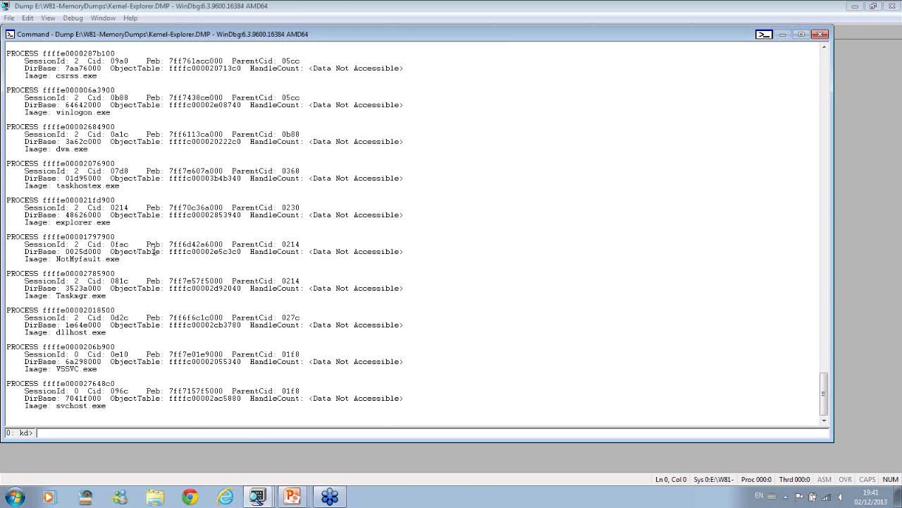
Copy the explorer.exe process address from the list and dump that process's details with !process ffffe000021fd900 3f
scroll(154, 251, up, 9)
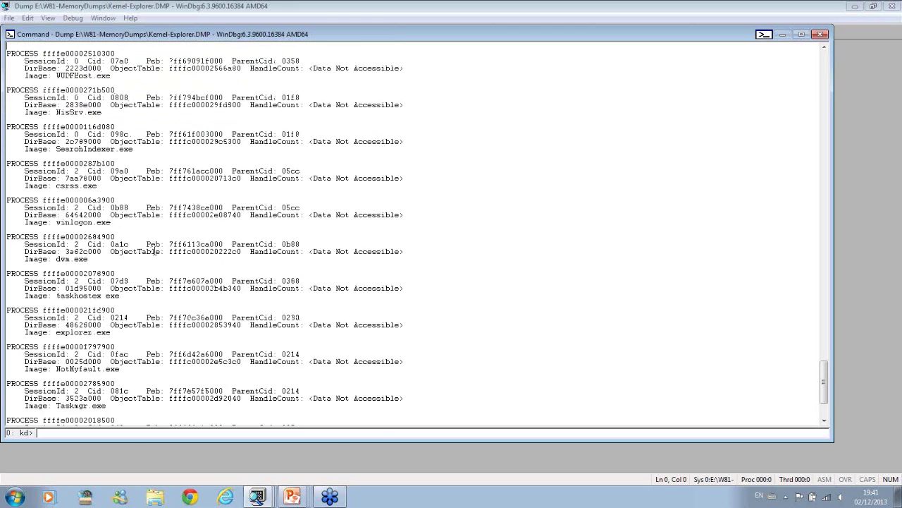
scroll(154, 251, up, 10)
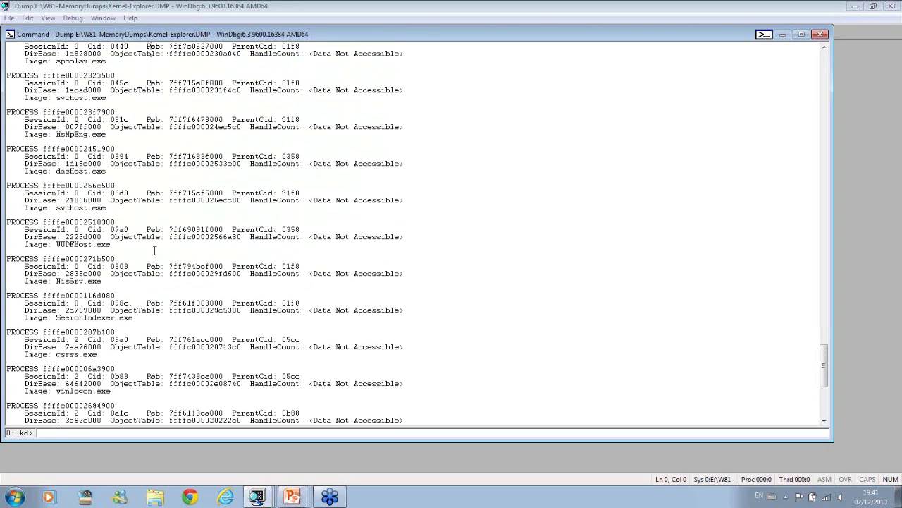
scroll(153, 251, up, 5)
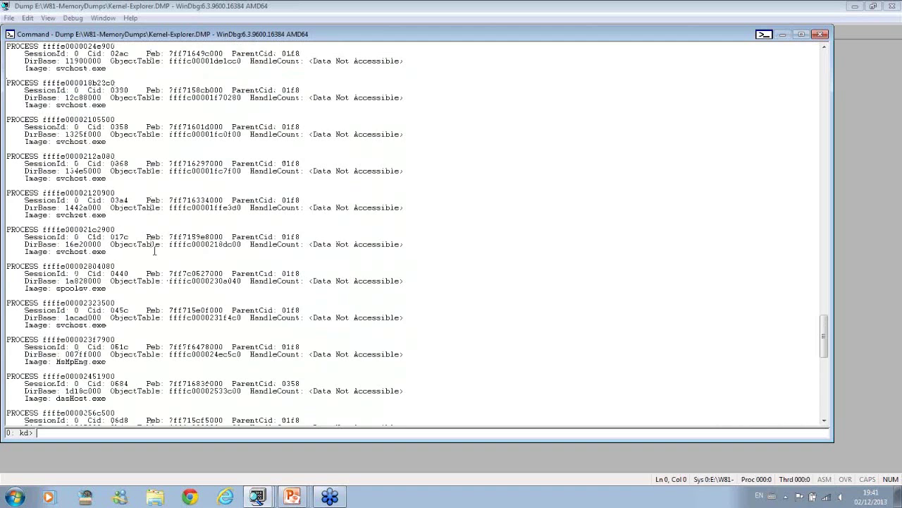
scroll(154, 251, down, 12)
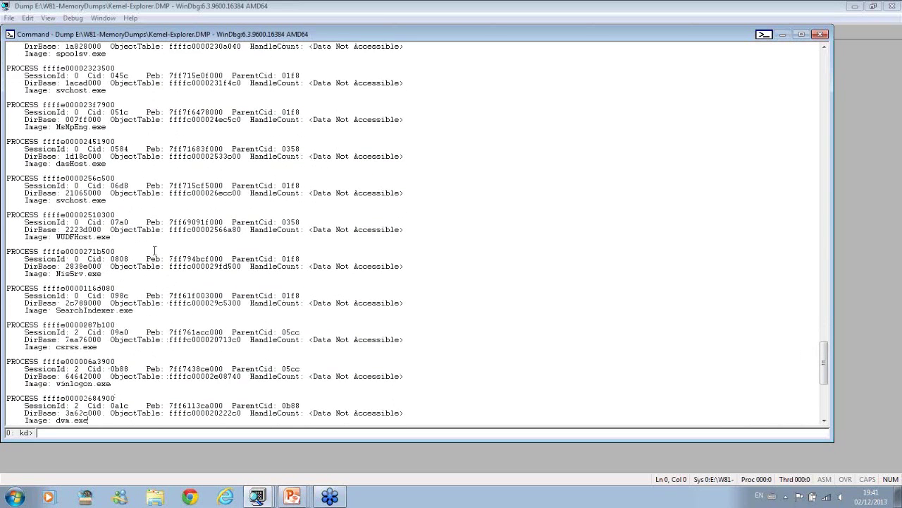
scroll(154, 251, down, 3)
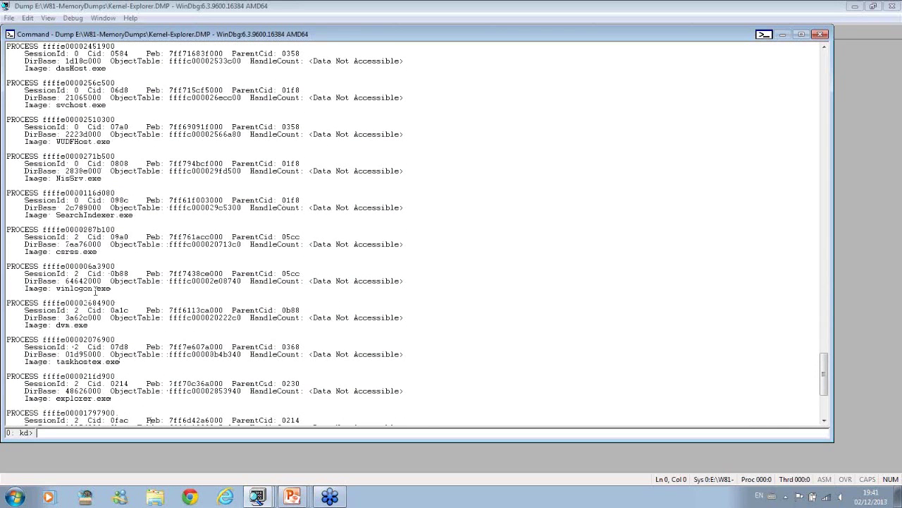
drag(43, 375, 117, 376)
right_click(113, 376)
right_click(111, 377)
click(38, 432)
text(!process )
text(3f)
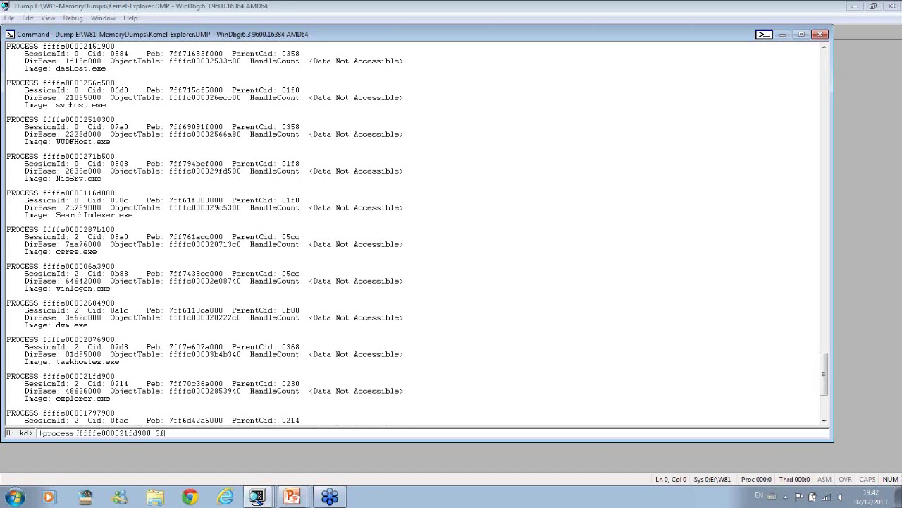
key(BackSpace)
text(f)
key(Return)
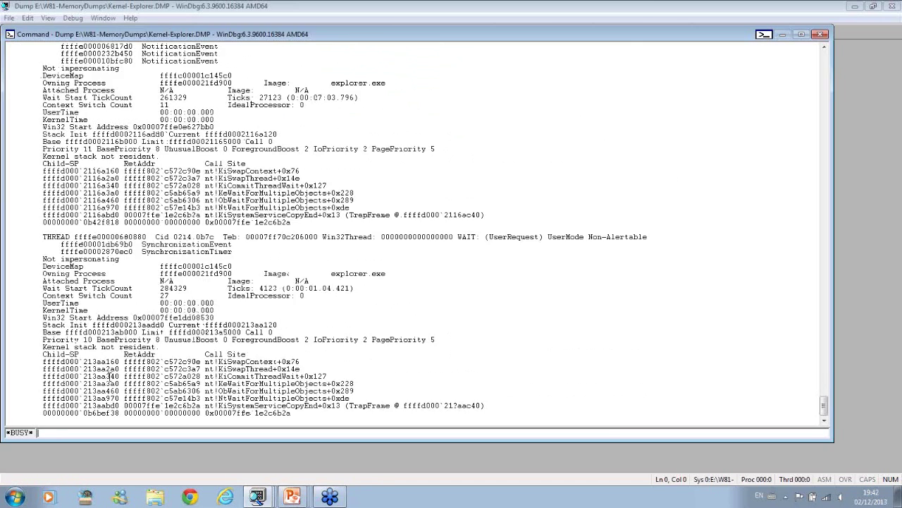
Return to the explorer-error.DMP session and copy thread 53's ID, 468
key(alt+Tab)
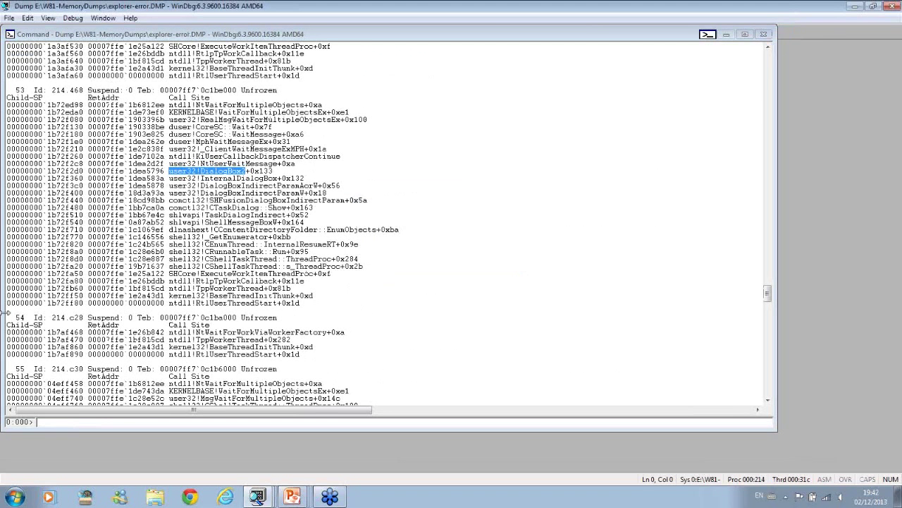
click(100, 243)
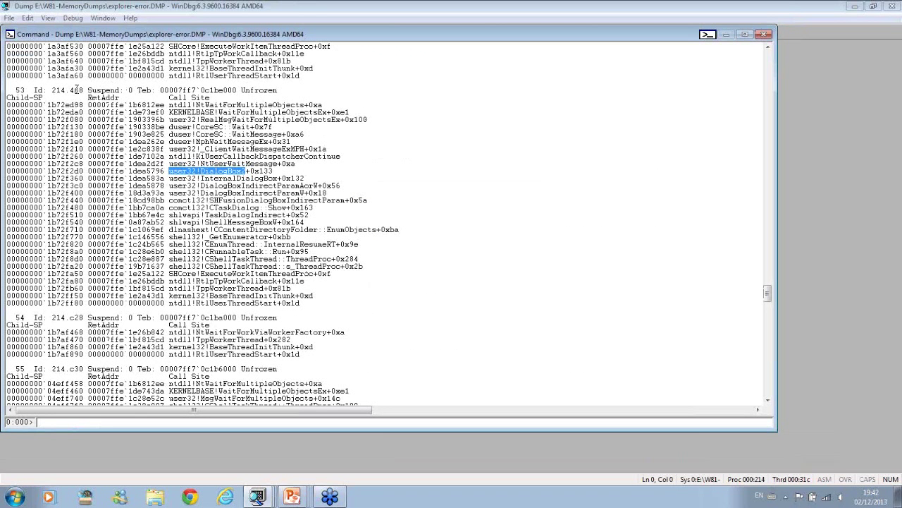
drag(85, 90, 69, 89)
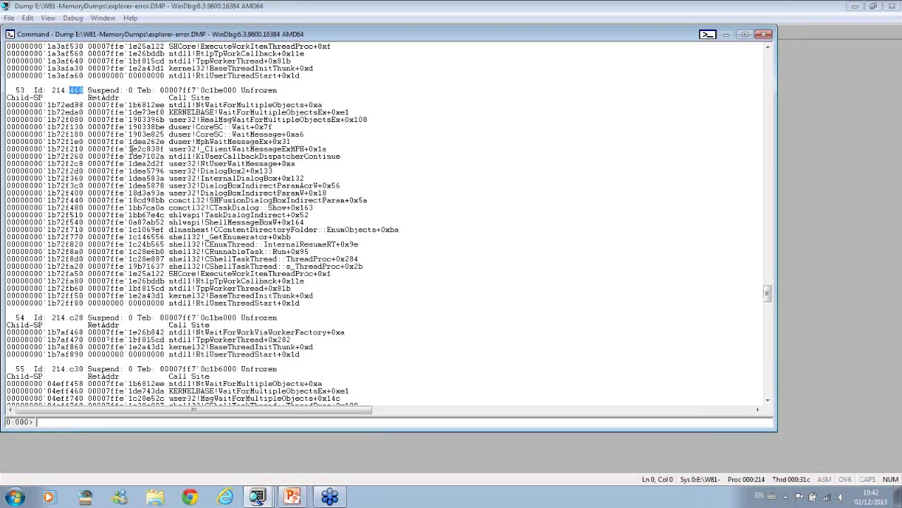
Search upward for .0468 in the kernel dump's output to locate the matching explorer.exe thread
key(alt+Tab)
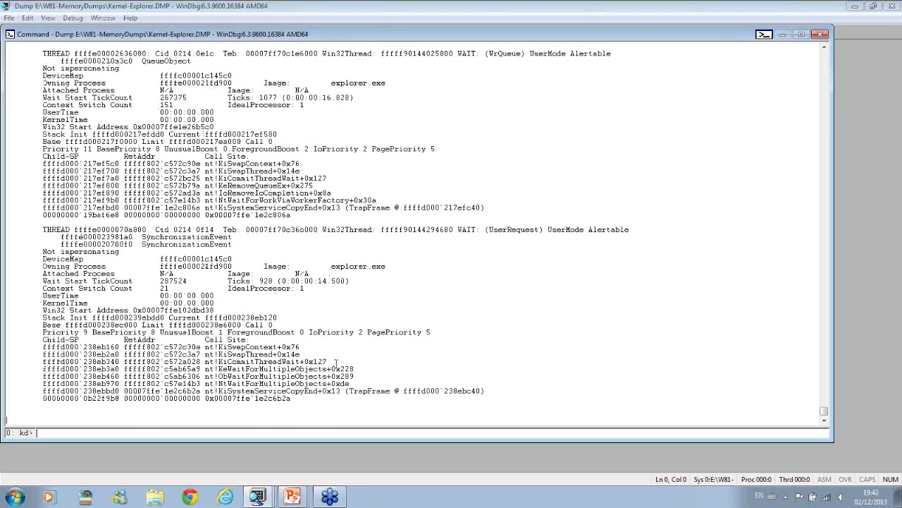
key(ctrl+f)
text(468)
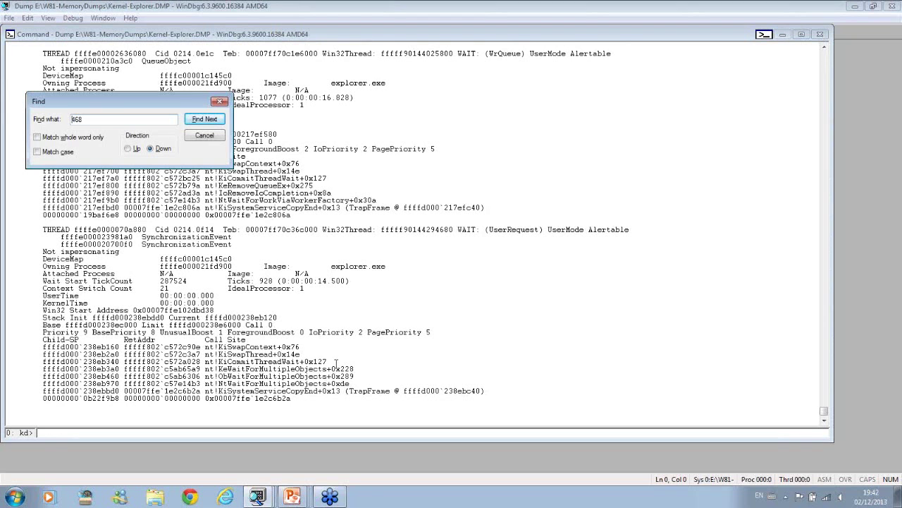
click(72, 119)
text(0)
click(129, 148)
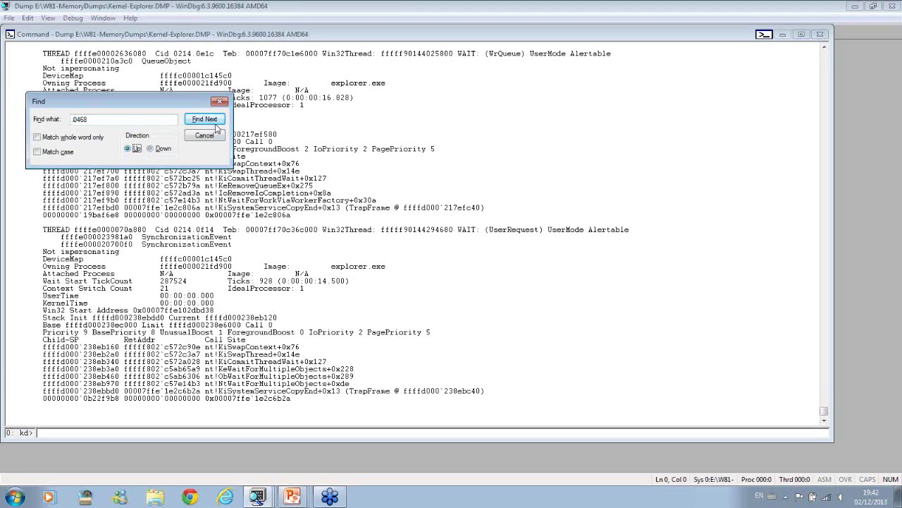
click(215, 124)
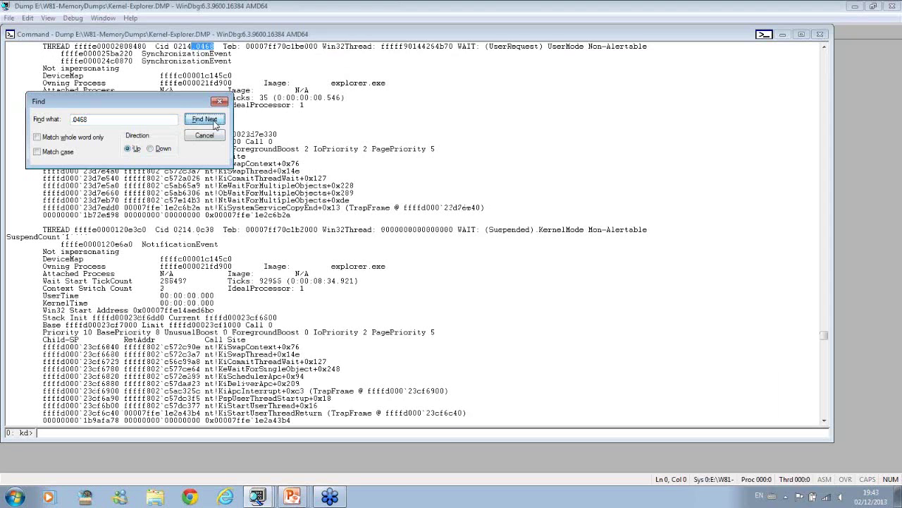
click(201, 136)
scroll(190, 65, up, 1)
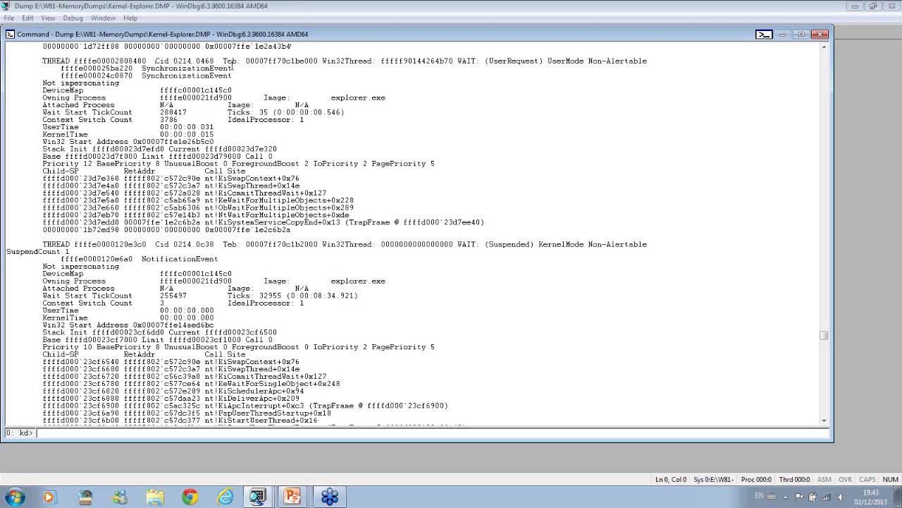
Examine thread 0468's kernel stack and highlight its nt!NtWaitForMultipleObjects frame
drag(7, 61, 291, 229)
right_click(251, 201)
drag(331, 215, 220, 216)
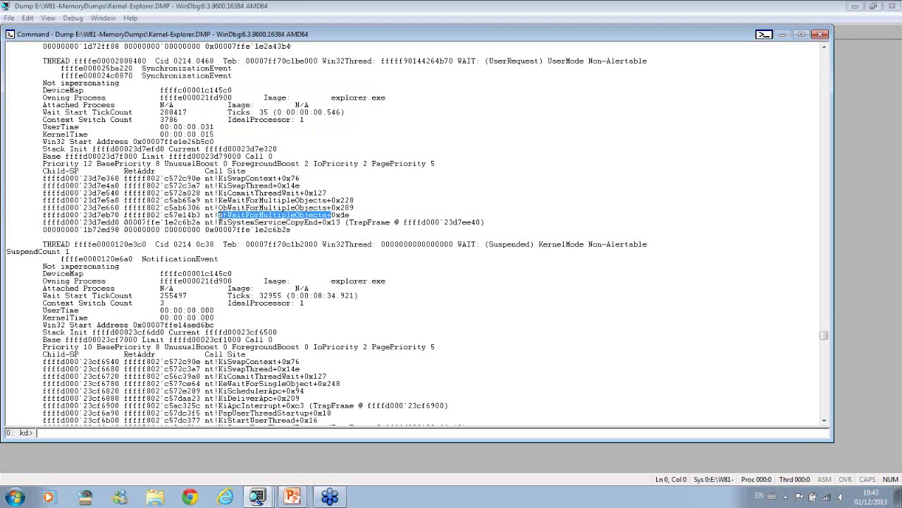
Switch to the explorer-error dump and highlight thread 53's KERNELBASE!WaitForMultipleObjectsEx frame
key(alt+Tab)
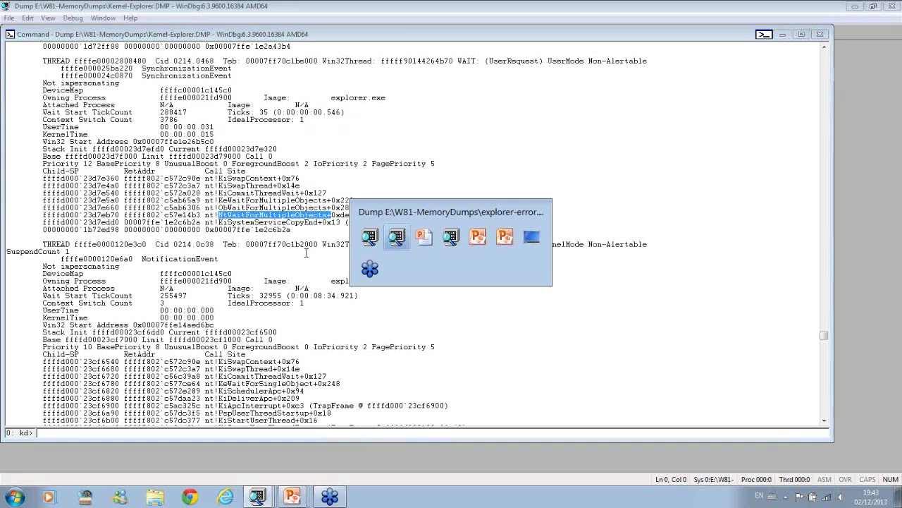
click(267, 152)
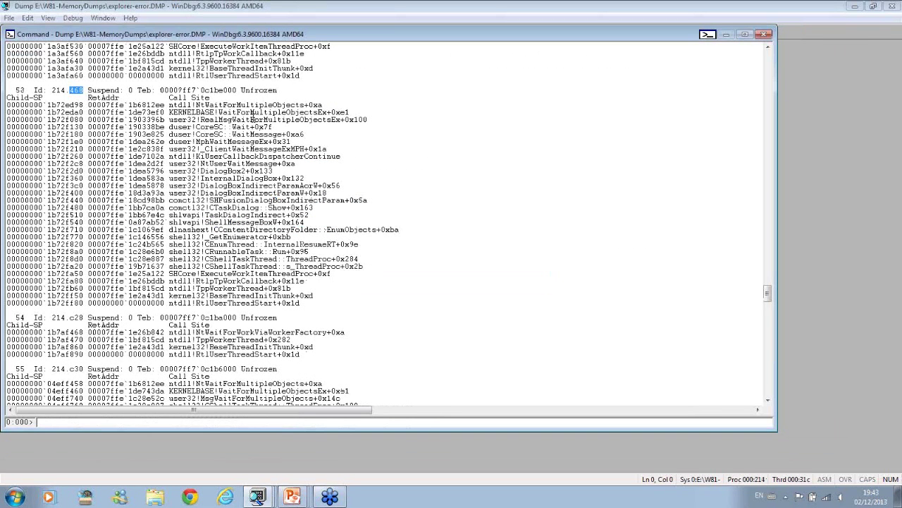
click(225, 112)
drag(169, 112, 304, 113)
right_click(304, 112)
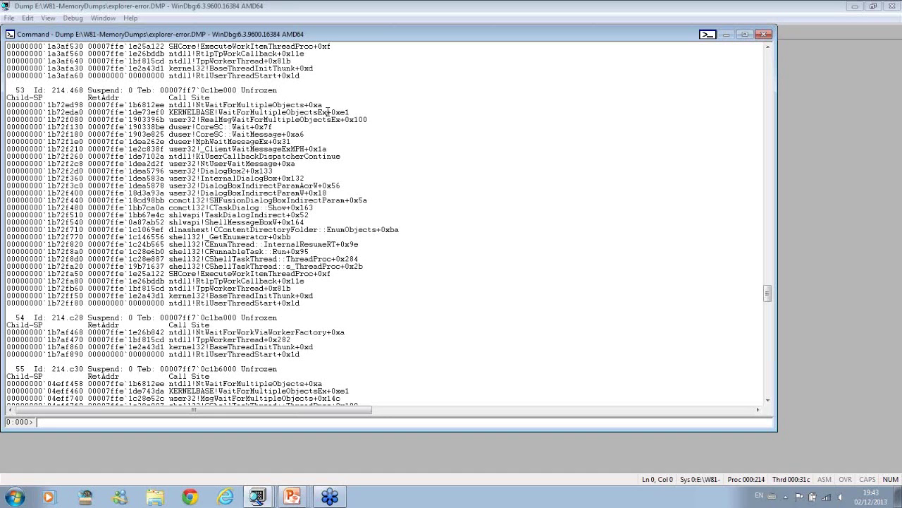
drag(328, 113, 169, 113)
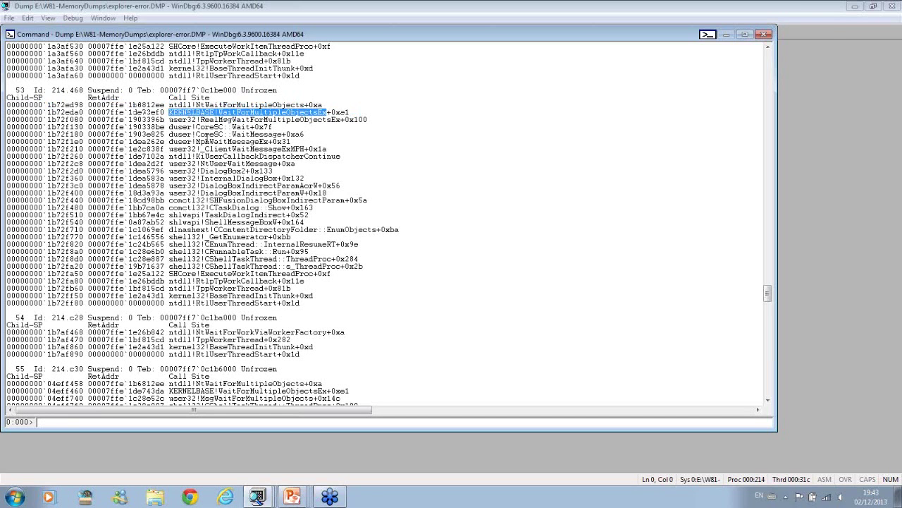
Compare thread 0468's kernel stack with thread 53's user stack by switching between the two dumps, and clear the highlights
key(alt+Tab)
key(alt+Tab)
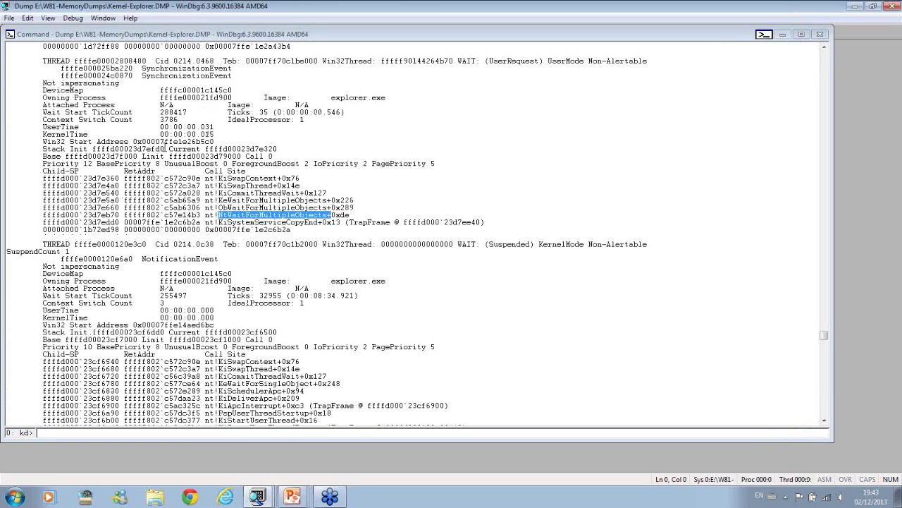
click(247, 242)
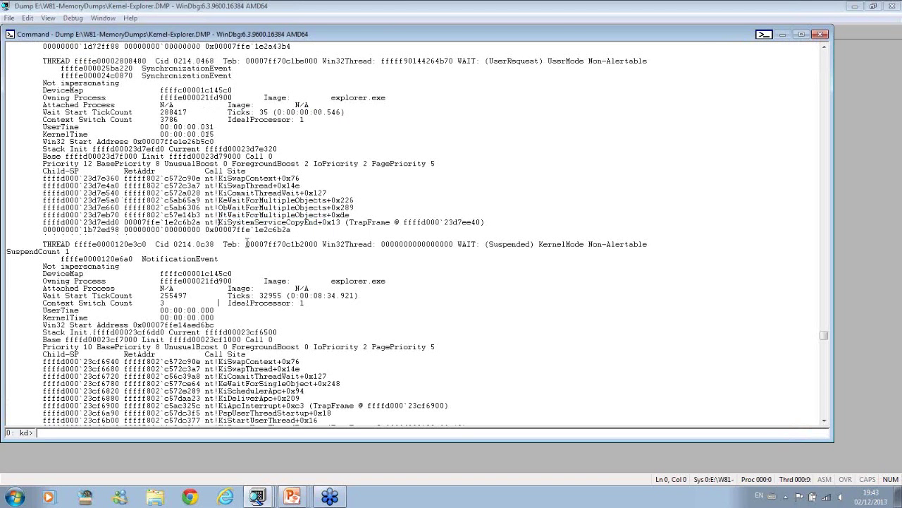
key(alt+Tab)
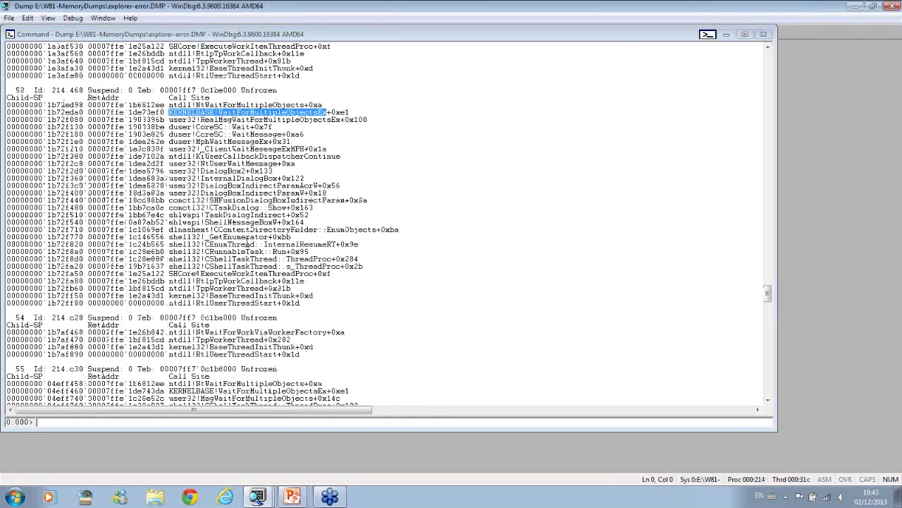
right_click(240, 256)
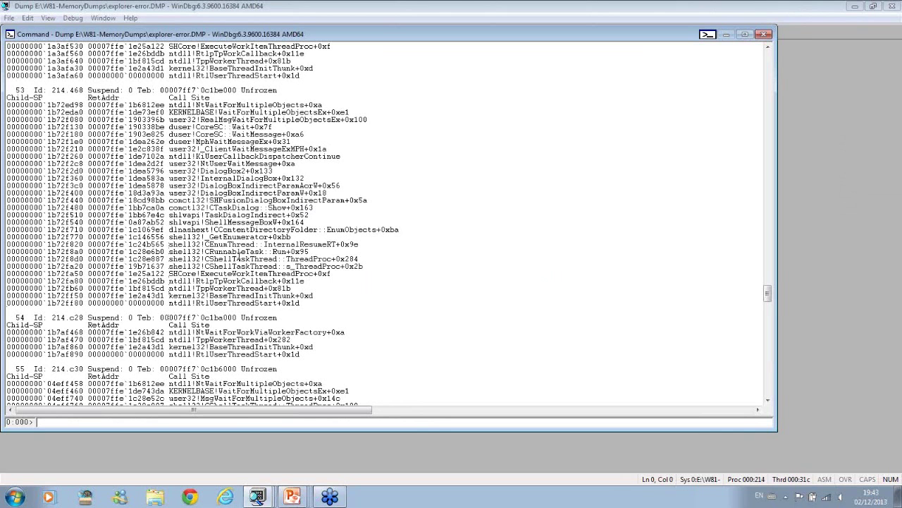
Locate thread 74 in the explorer-error dump's stack listing and examine its suspend count and ntdll!RtlUserThreadStart frame
scroll(240, 257, down, 20)
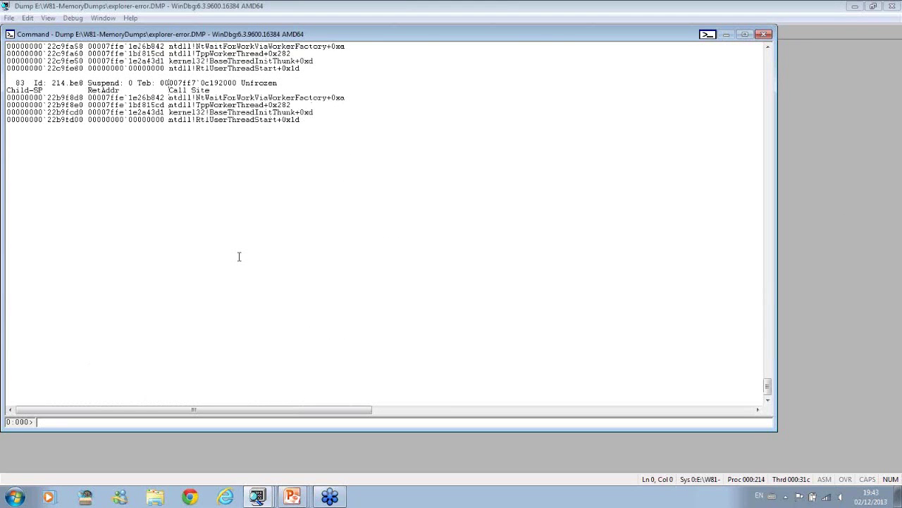
scroll(239, 257, up, 13)
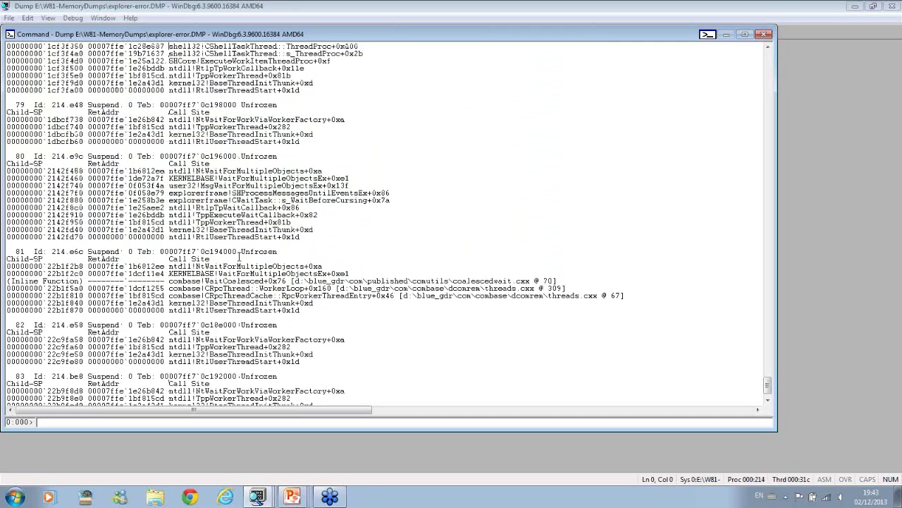
scroll(240, 257, up, 16)
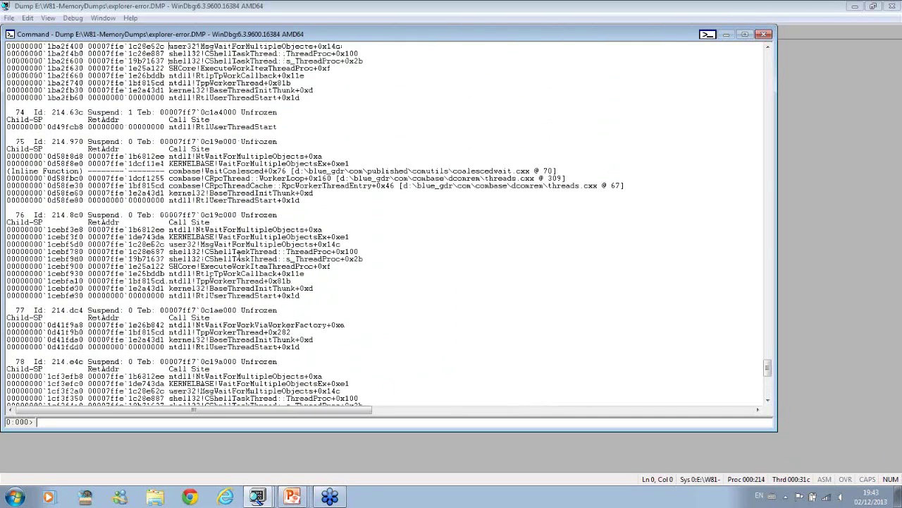
scroll(238, 257, up, 1)
drag(277, 134, 35, 121)
click(132, 122)
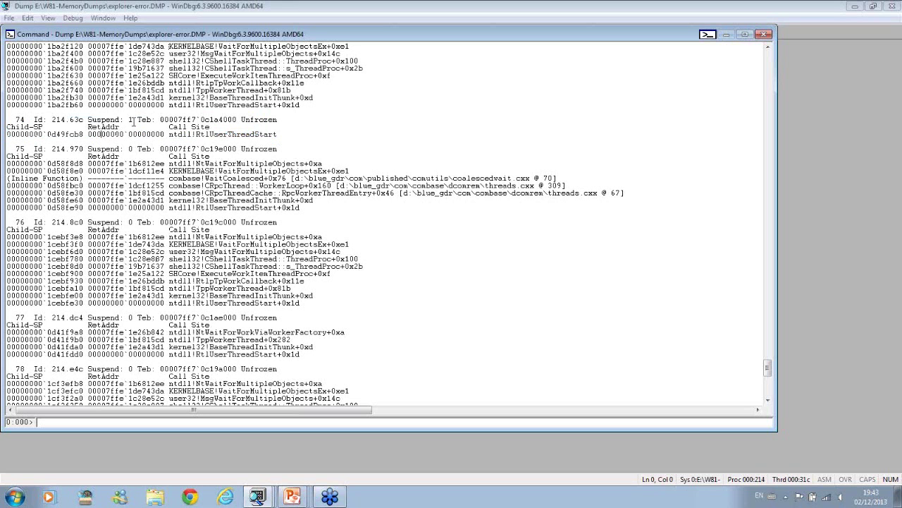
drag(132, 121, 87, 122)
drag(279, 134, 170, 137)
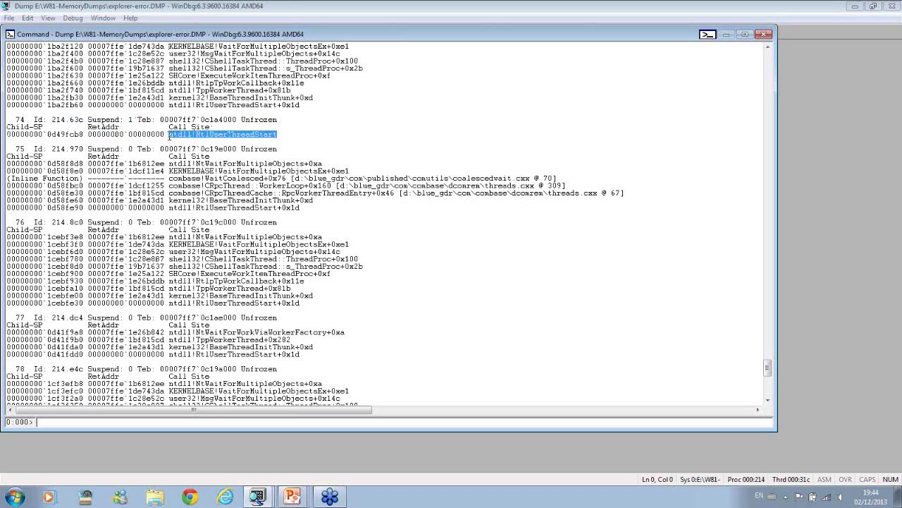
click(169, 137)
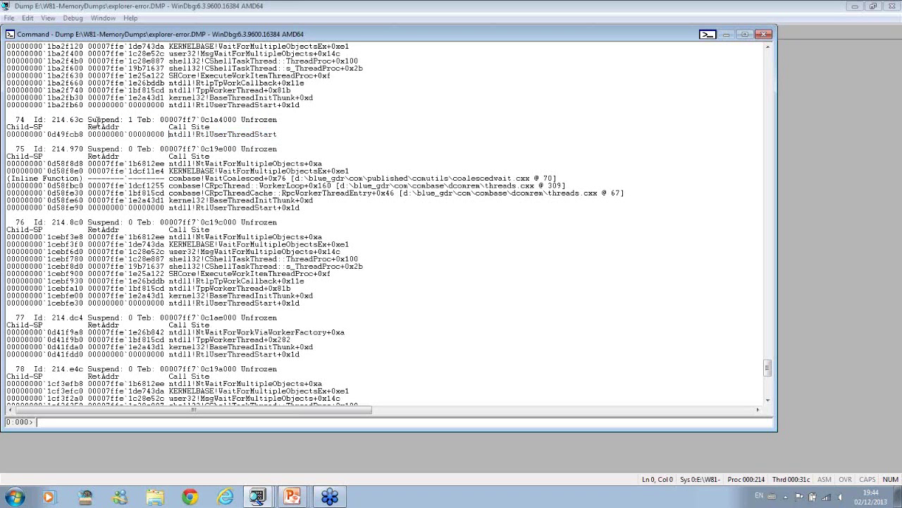
Switch the debugger to thread 74 with ~74s and display its stack trace with k
drag(27, 119, 9, 120)
text(~74s)
key(Return)
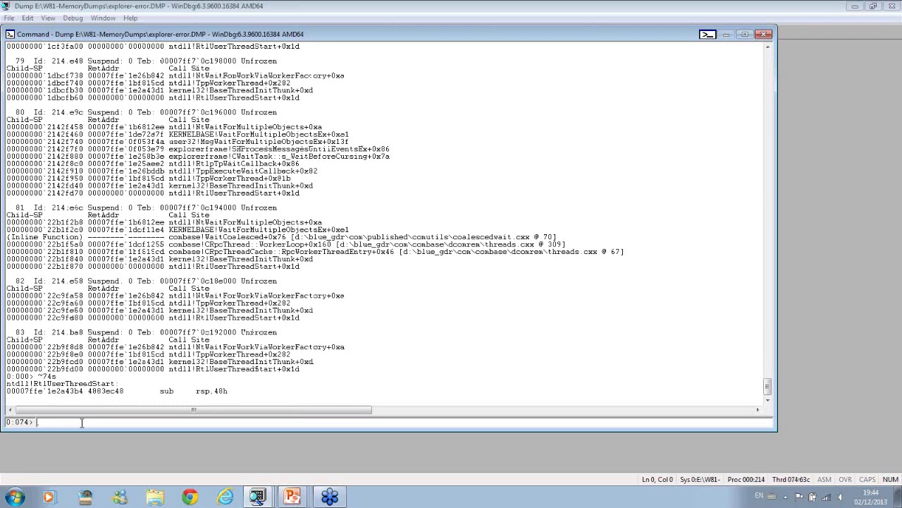
text(k)
key(Return)
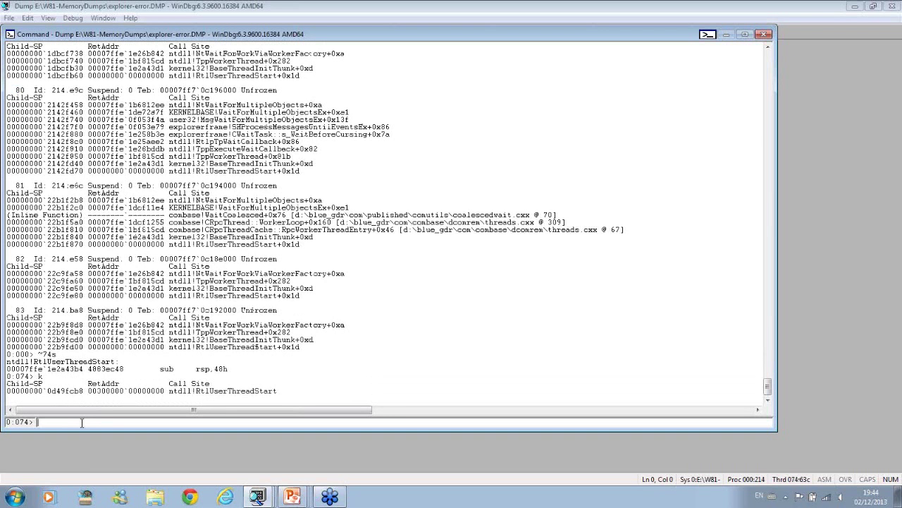
text(!teb)
key(Return)
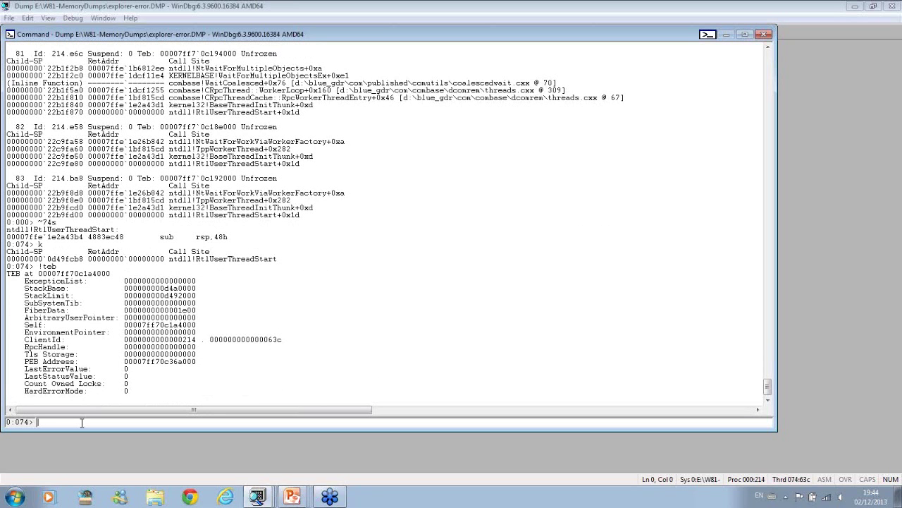
drag(196, 295, 125, 295)
right_click(124, 295)
drag(194, 289, 126, 289)
key(ctrl+c)
right_click(144, 289)
right_click(145, 285)
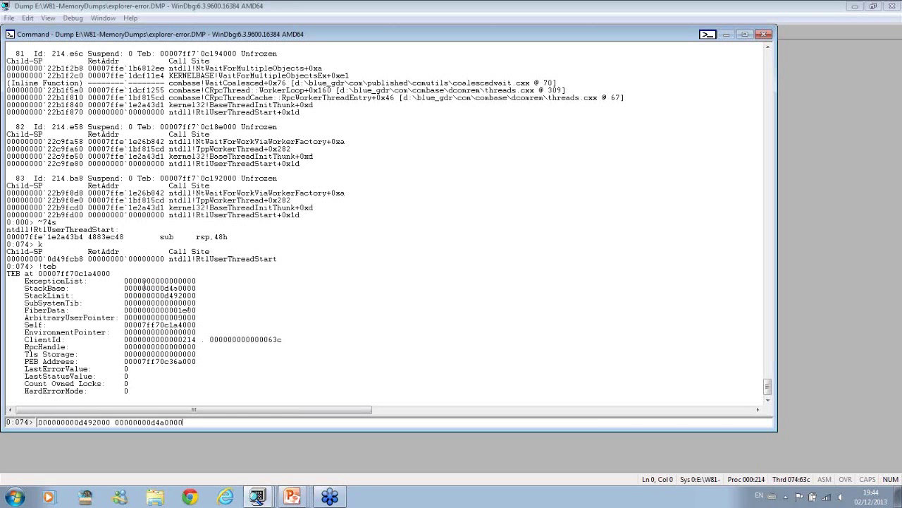
text(dps)
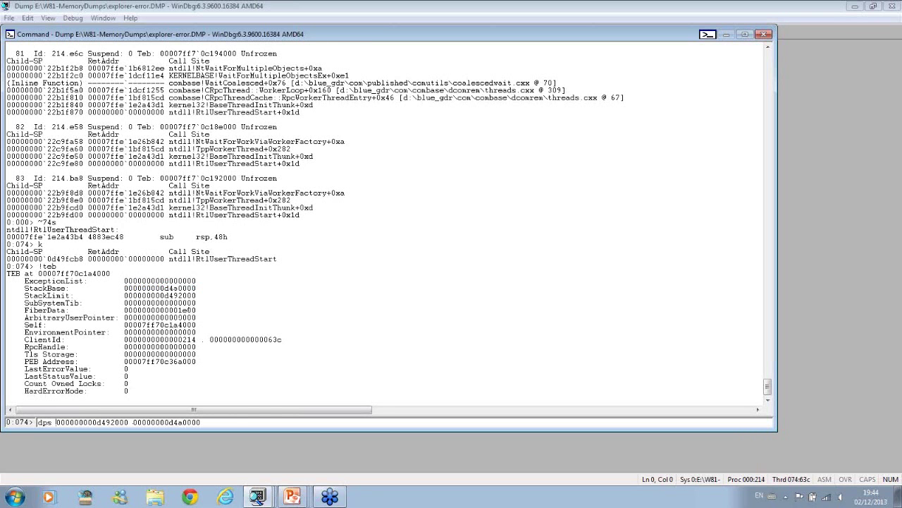
key(Return)
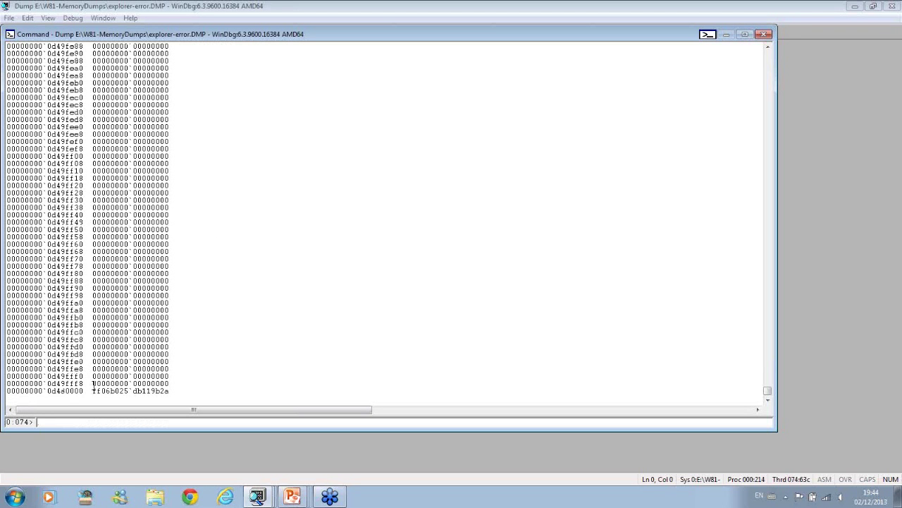
Examine the raw stack dump of thread 74, reading the stored values from the stack base back through the lower addresses
drag(92, 390, 169, 391)
right_click(169, 391)
scroll(131, 300, up, 20)
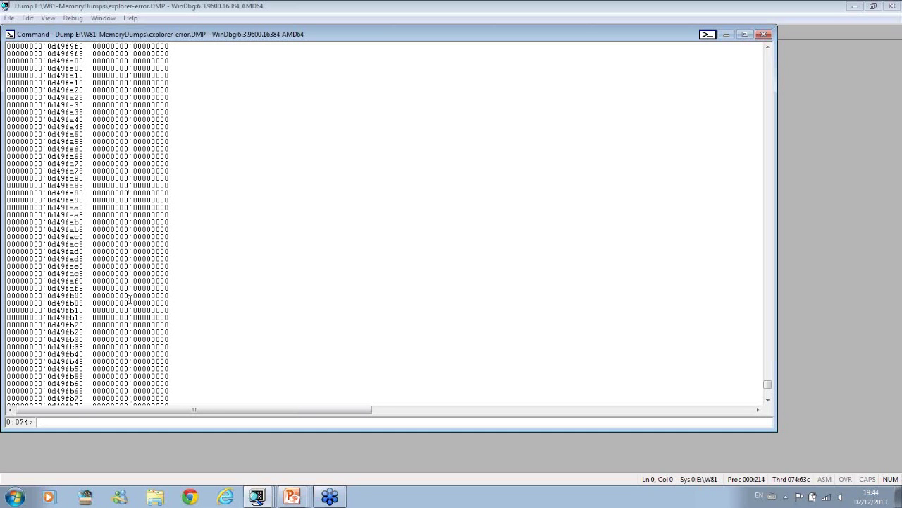
scroll(131, 300, up, 20)
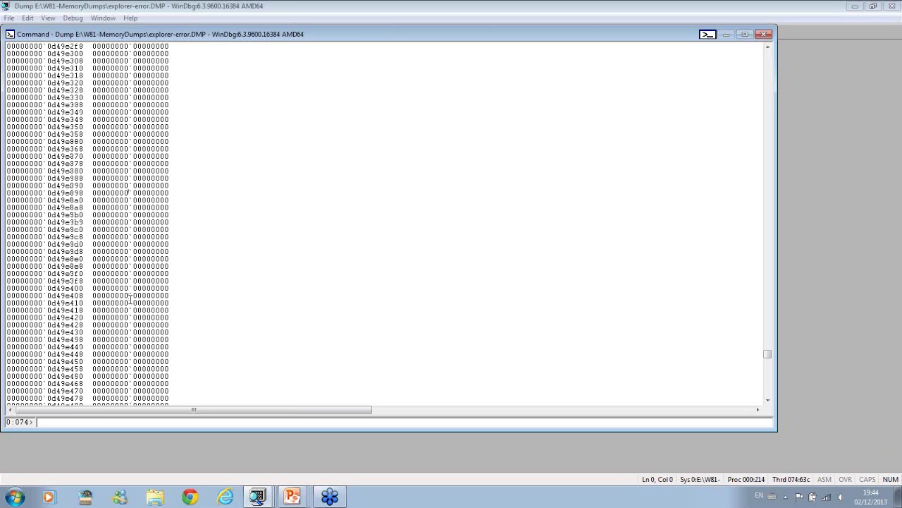
scroll(131, 300, up, 5)
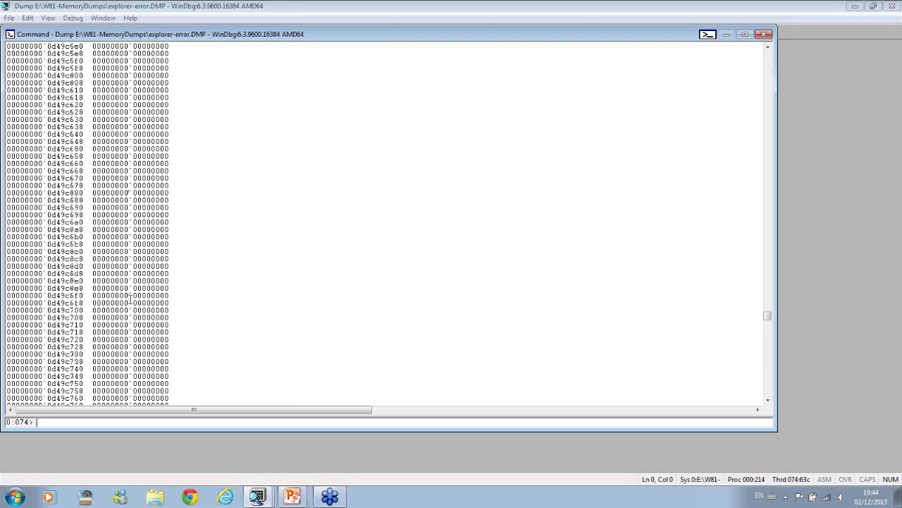
scroll(130, 299, up, 20)
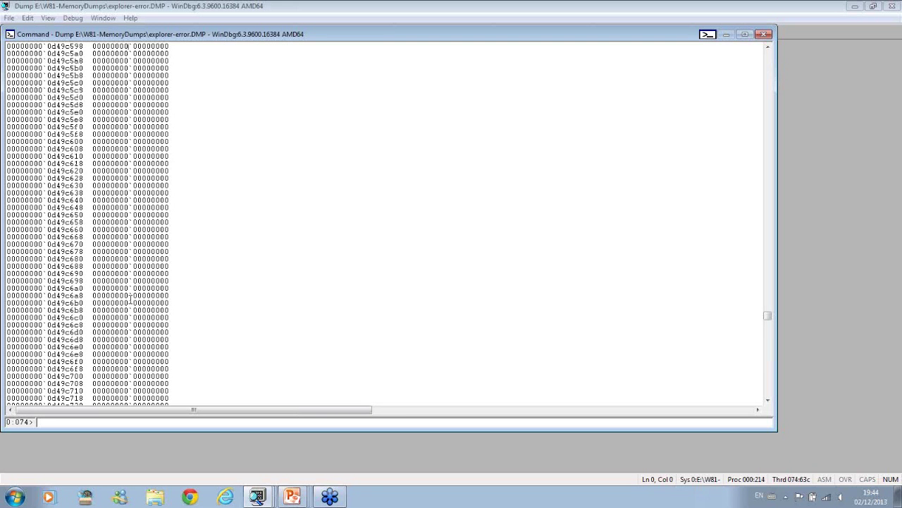
scroll(130, 300, up, 20)
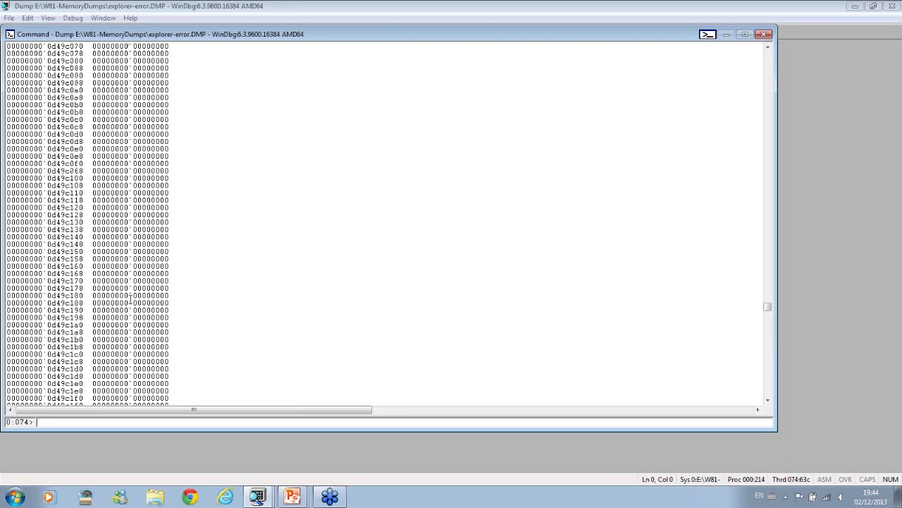
scroll(130, 299, up, 20)
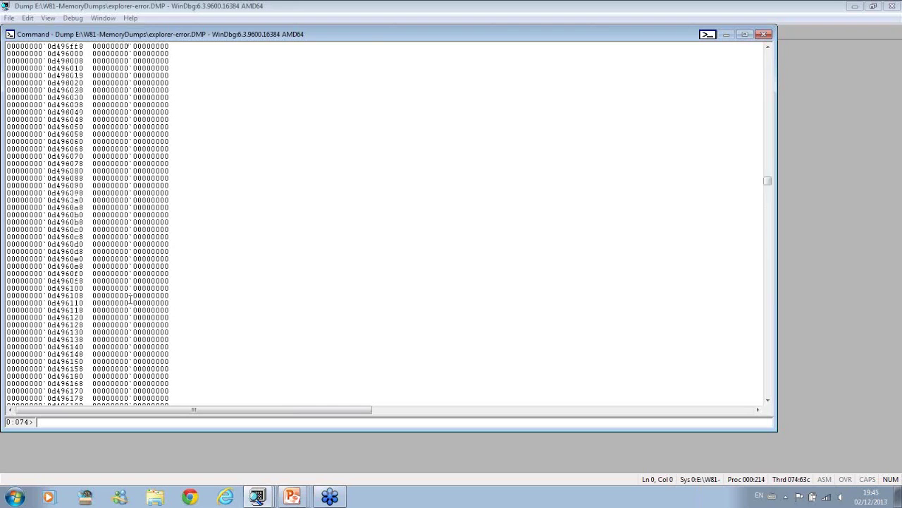
Find thread 74 in the explorer-error dump's stack listing and copy its thread ID, 63c
scroll(130, 300, down, 20)
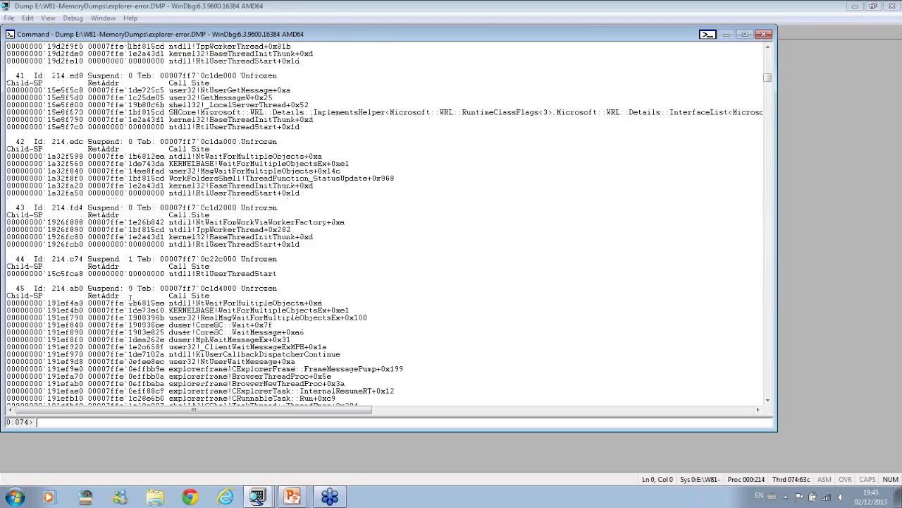
scroll(130, 299, down, 20)
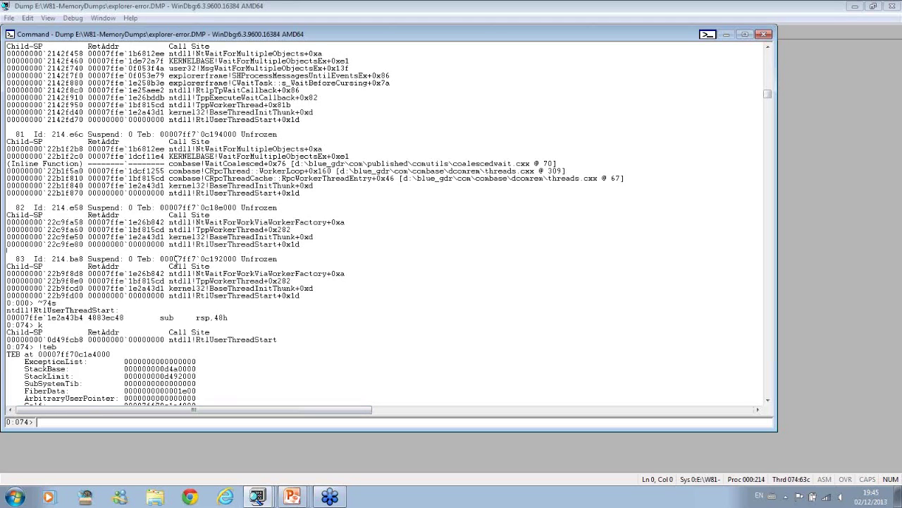
scroll(176, 261, up, 10)
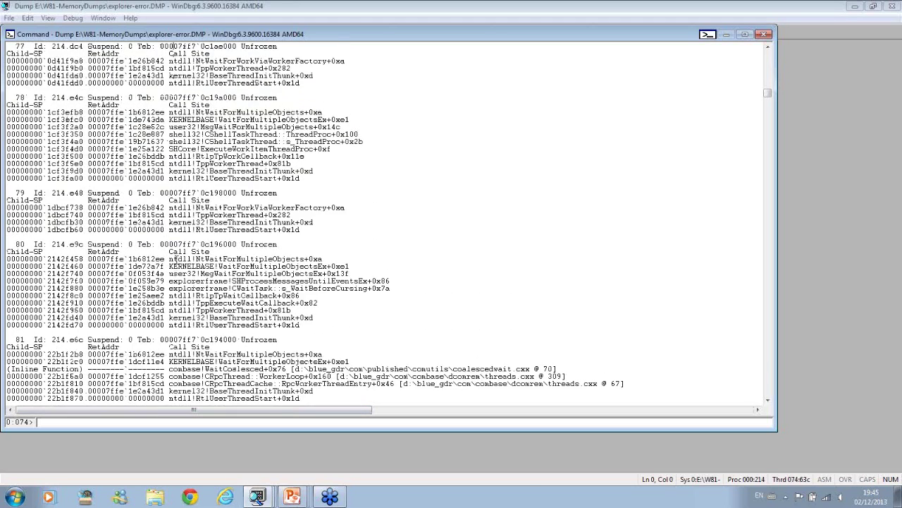
scroll(171, 259, up, 12)
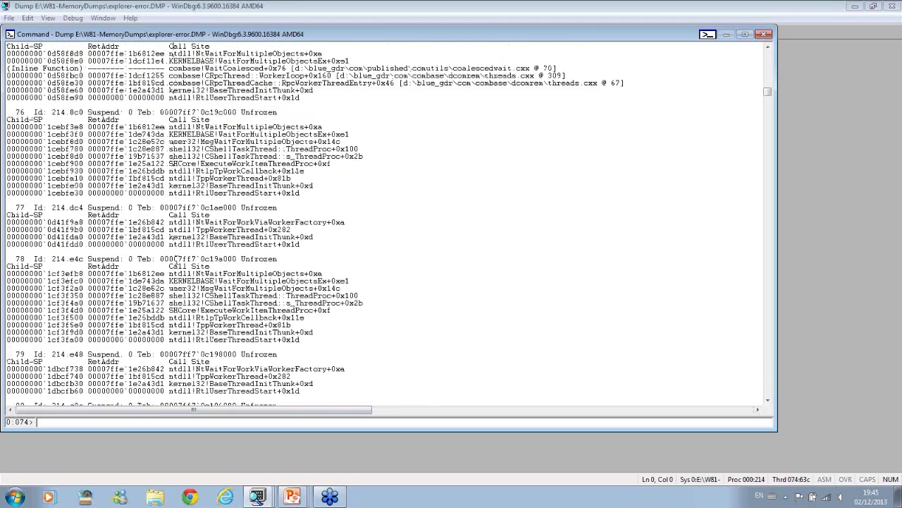
scroll(172, 258, up, 1)
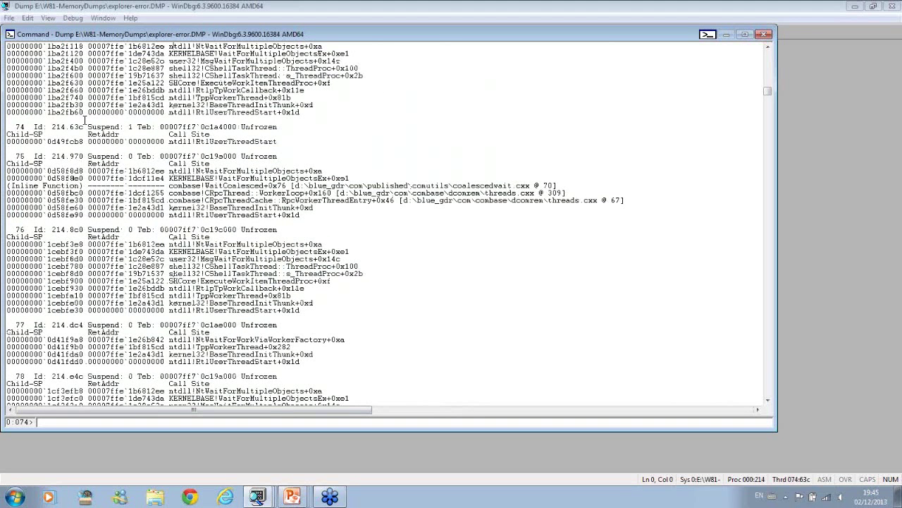
drag(85, 127, 69, 128)
key(ctrl+c)
Switch to the Kernel-Explorer dump and search its thread listing for thread ID 063c
key(alt+Tab)
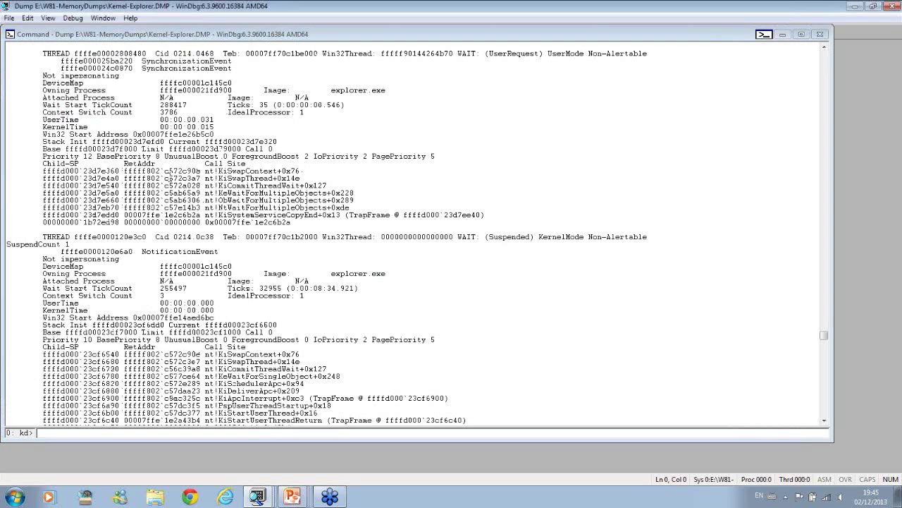
key(ctrl+f)
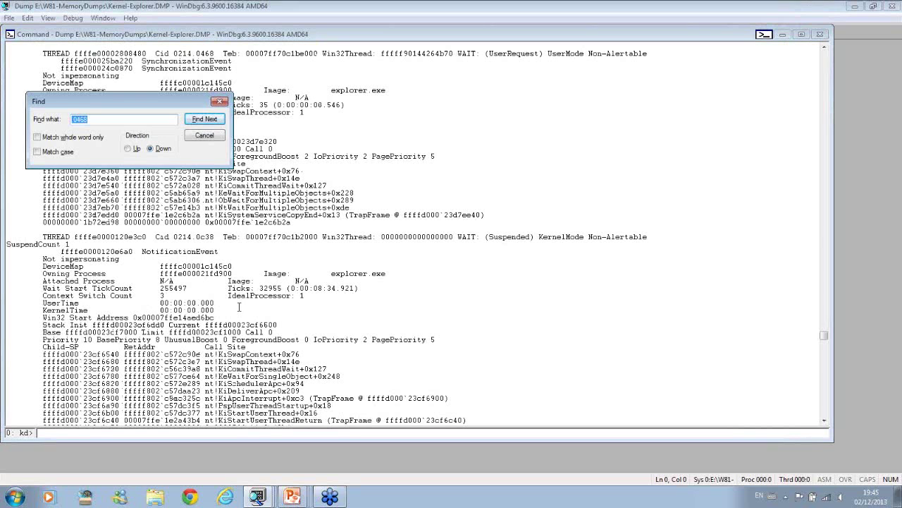
key(ctrl+v)
text(0)
key(Return)
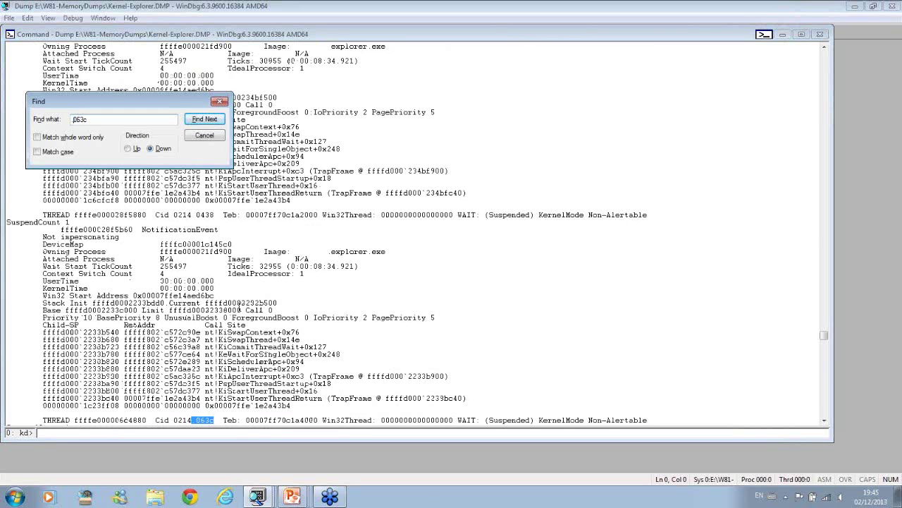
key(Escape)
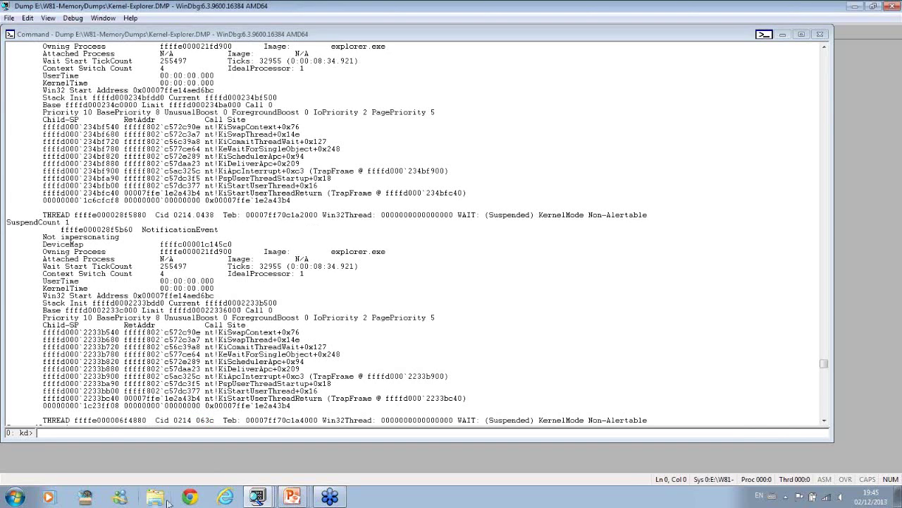
Examine thread 063c's suspend count and highlight the PspUserThreadStartup and KiStartUserThread frames in its kernel stack
scroll(215, 426, down, 1)
scroll(215, 426, down, 9)
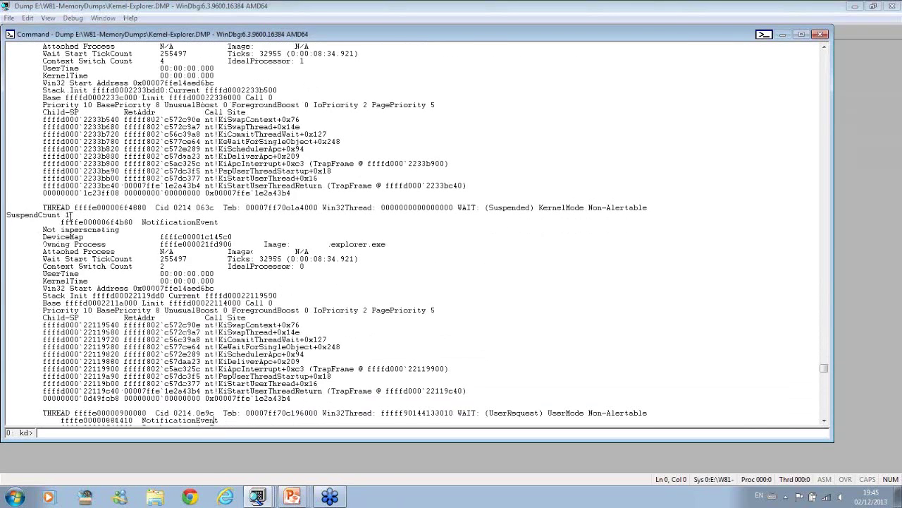
drag(71, 215, 6, 216)
right_click(13, 223)
drag(318, 385, 3, 374)
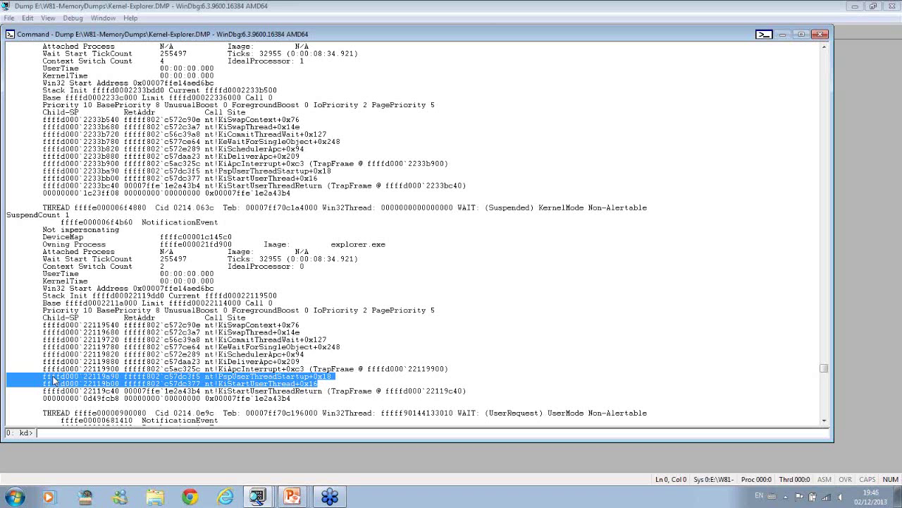
Switch to the PowerPoint slide show, review the Fibre Bundle slide, and return to the explorer-error dump in WinDbg
key(alt+Tab)
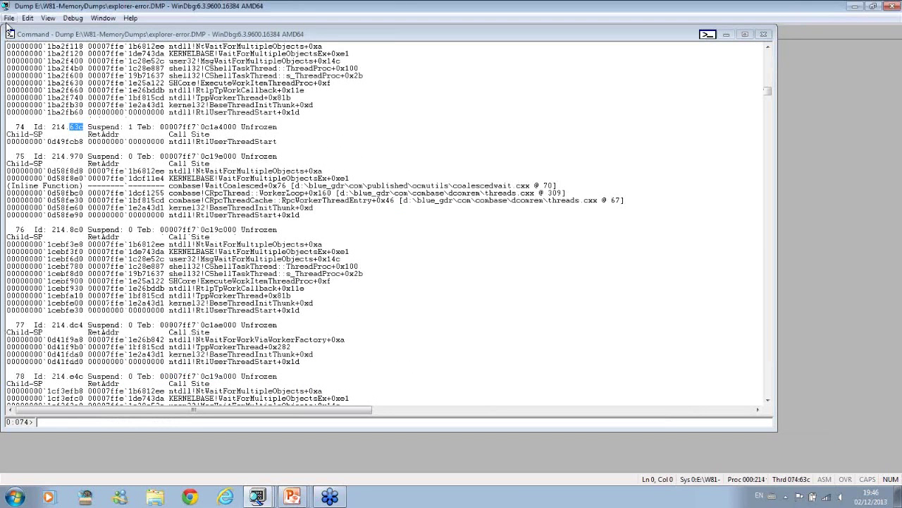
key(alt+Tab)
key(alt+Tab)
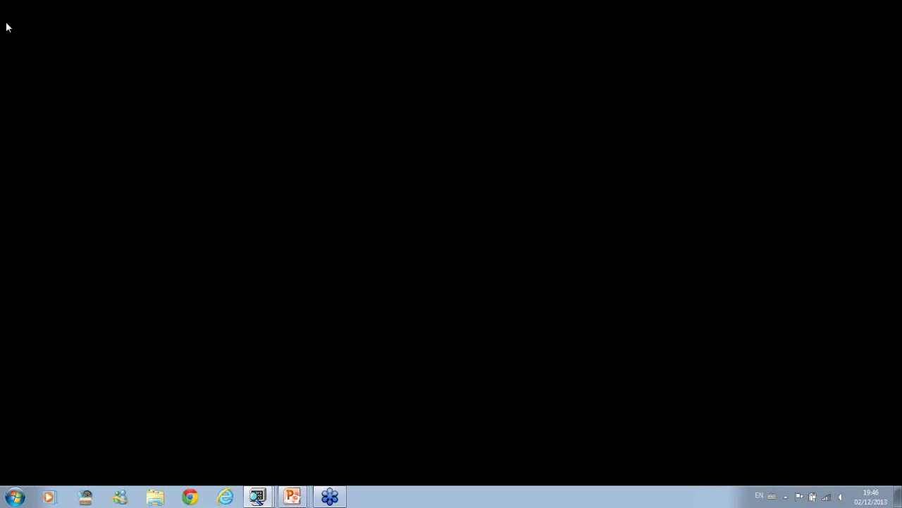
key(Right)
key(Left)
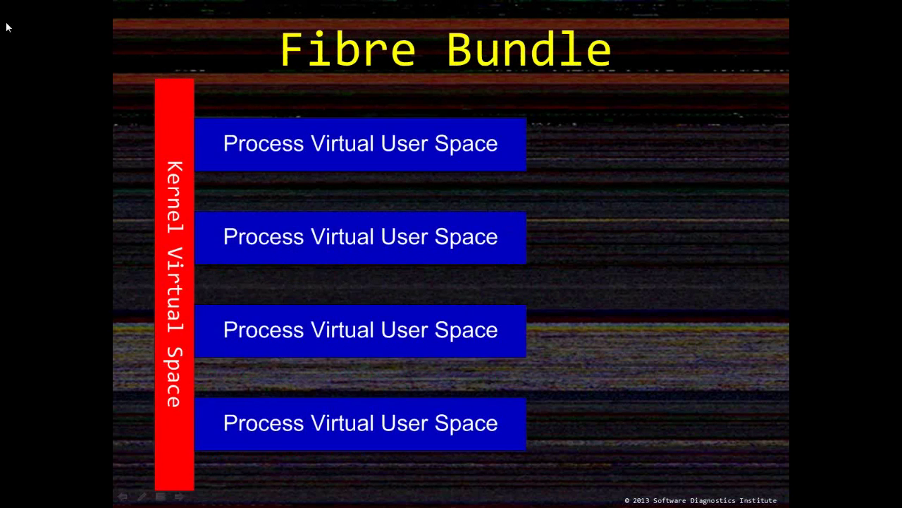
key(Right)
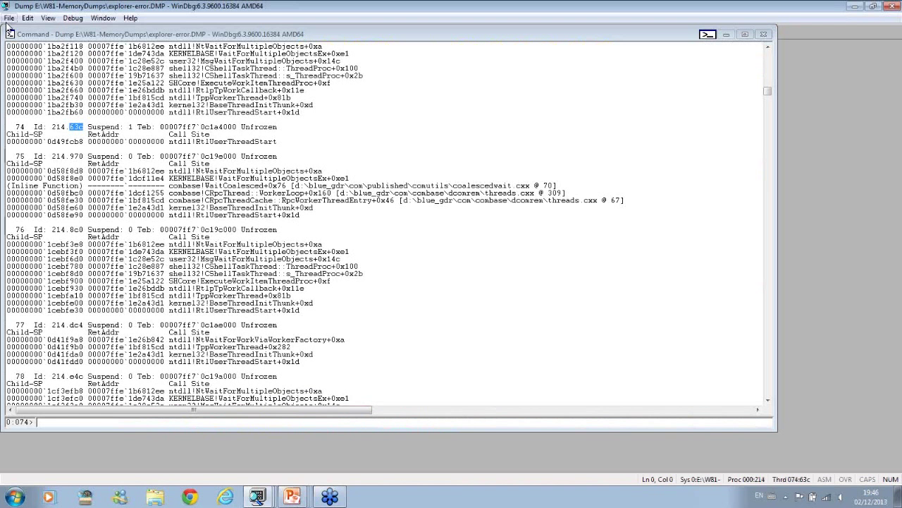
Launch a new WinDbg (X64) instance and maximize its window
click(9, 18)
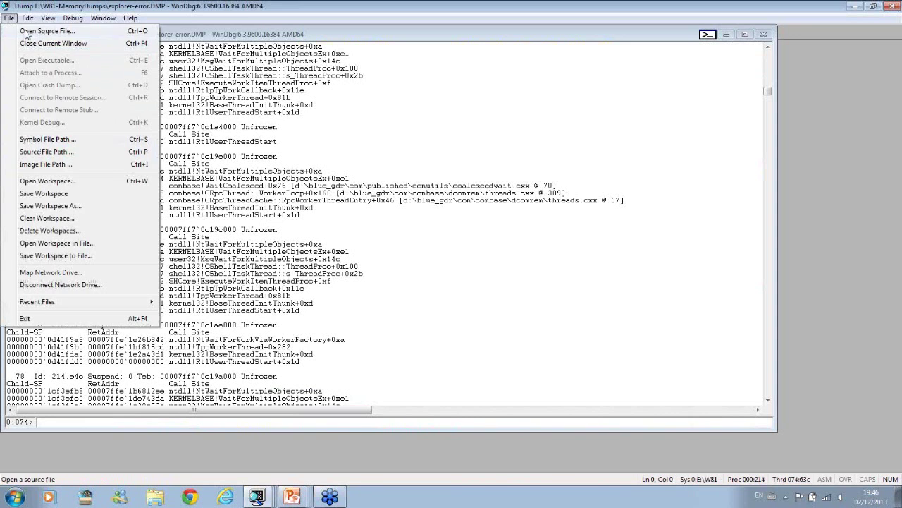
right_click(256, 497)
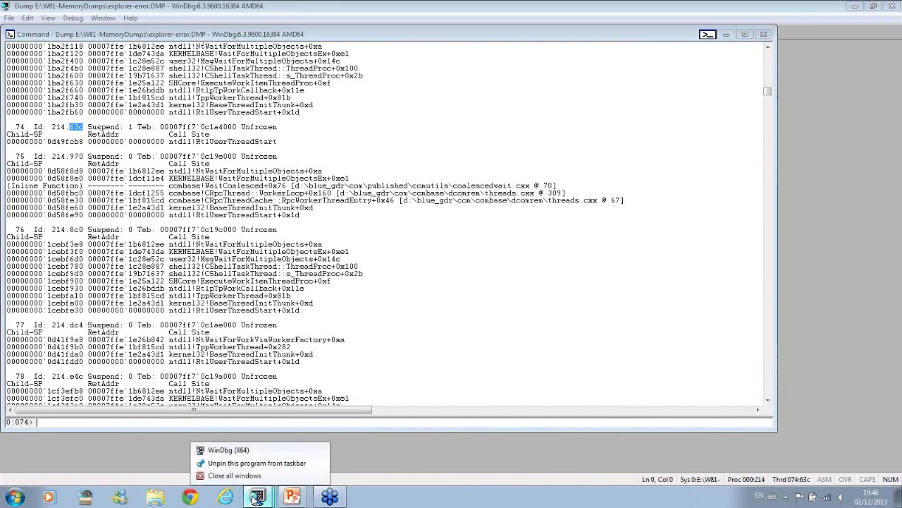
click(240, 452)
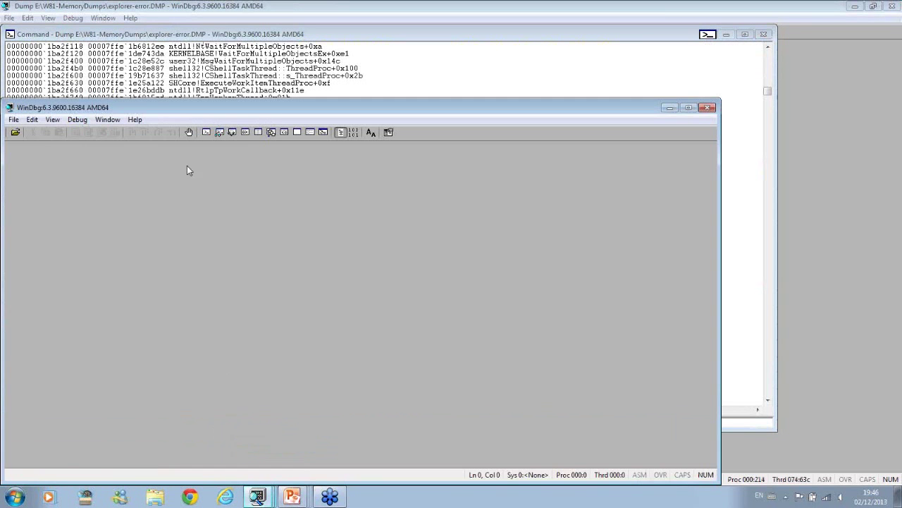
double_click(180, 107)
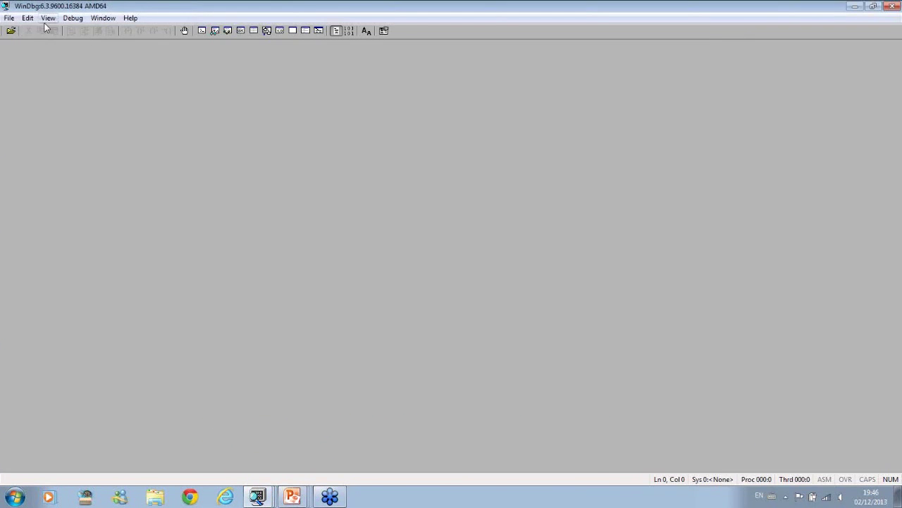
Start opening a crash dump and browse to the W81-MemoryDumps folder on the My Passport (E:) drive
click(9, 17)
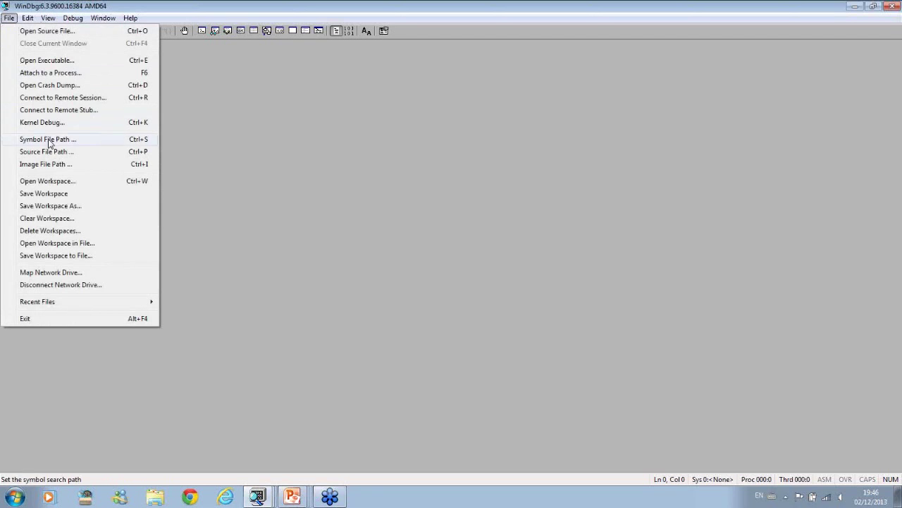
click(50, 84)
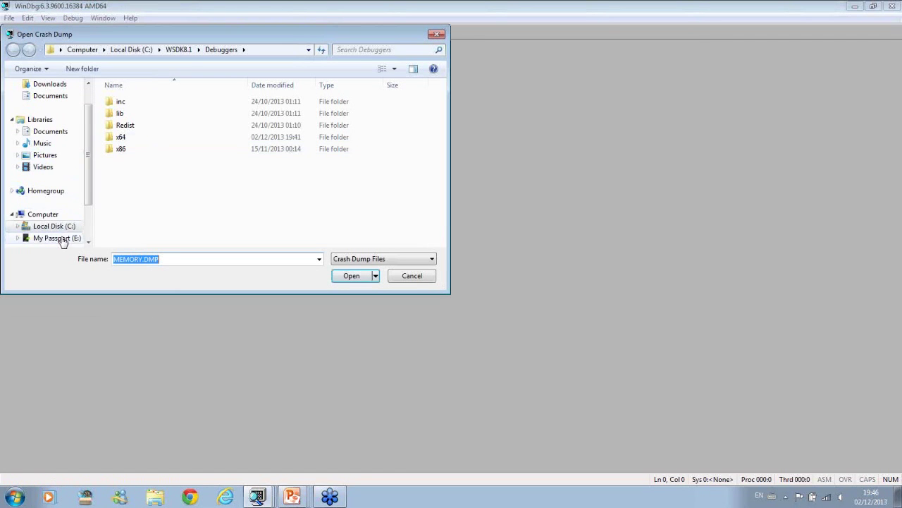
click(57, 237)
click(148, 164)
key(Down)
key(Down)
key(Down)
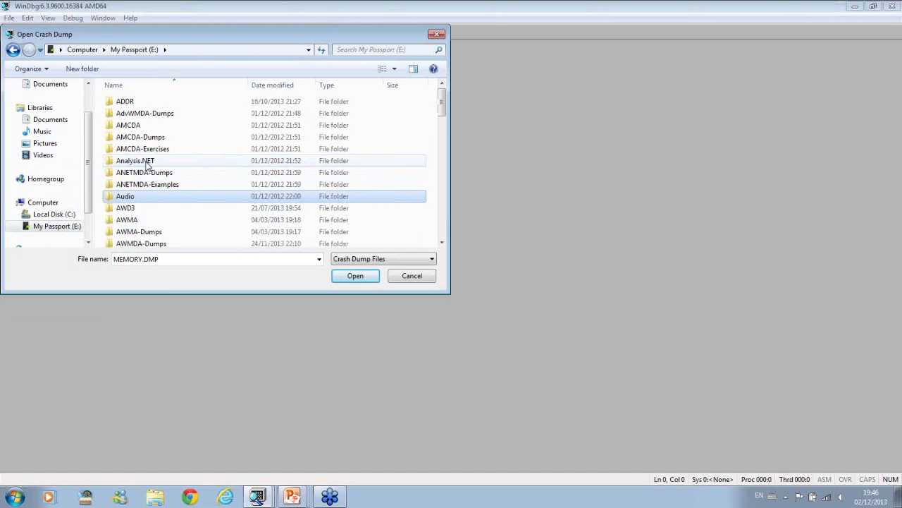
key(w)
key(Down)
key(Return)
Look through the explorer dump files in the W81-MemoryDumps folder, from explorer.DMP back to explorer (2).DMP
key(Down)
key(Down)
key(Down)
key(Down)
key(Down)
key(Down)
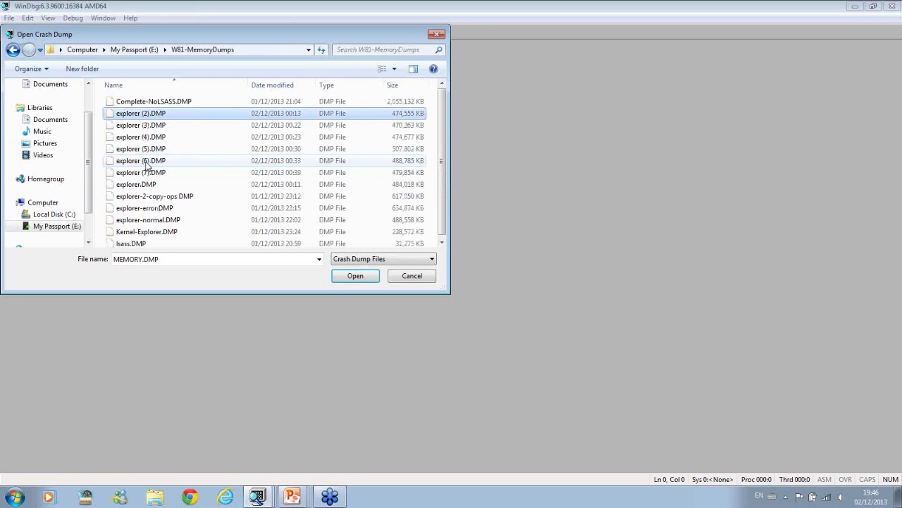
key(Down)
key(Down)
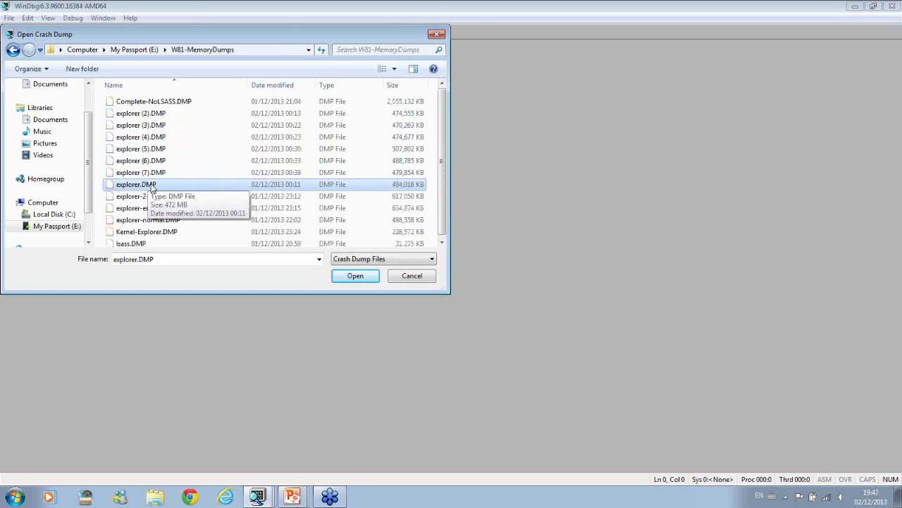
key(Up)
key(Up)
key(Up)
key(Up)
key(Up)
key(Up)
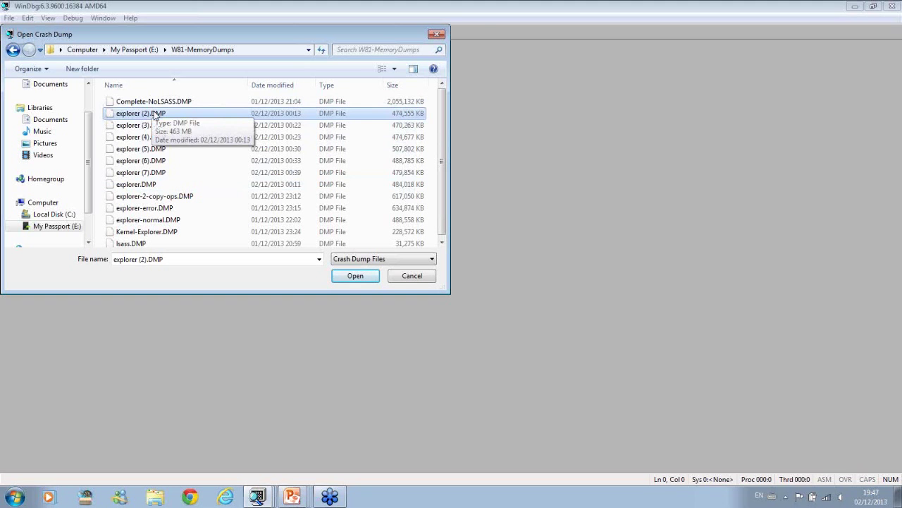
Go past explorer (3).DMP and explorer (4).DMP in the file list and open the explorer (5).DMP crash dump
click(165, 126)
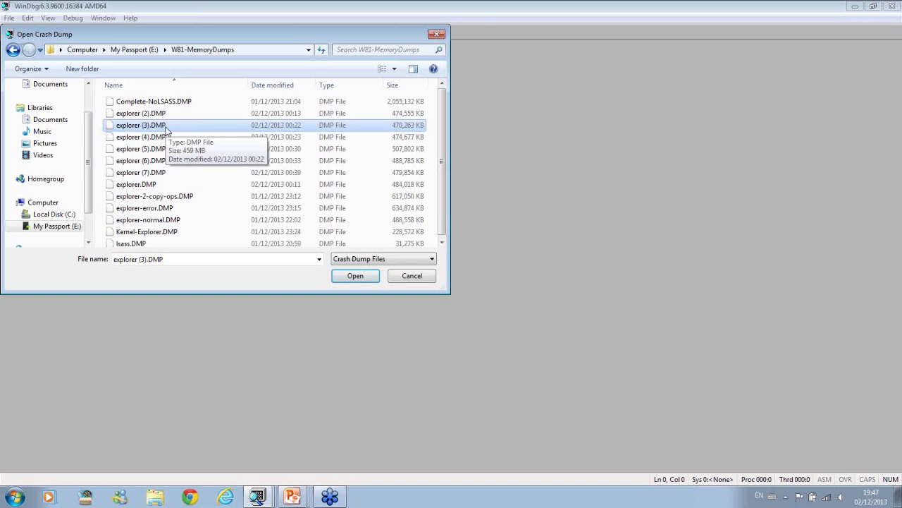
key(Down)
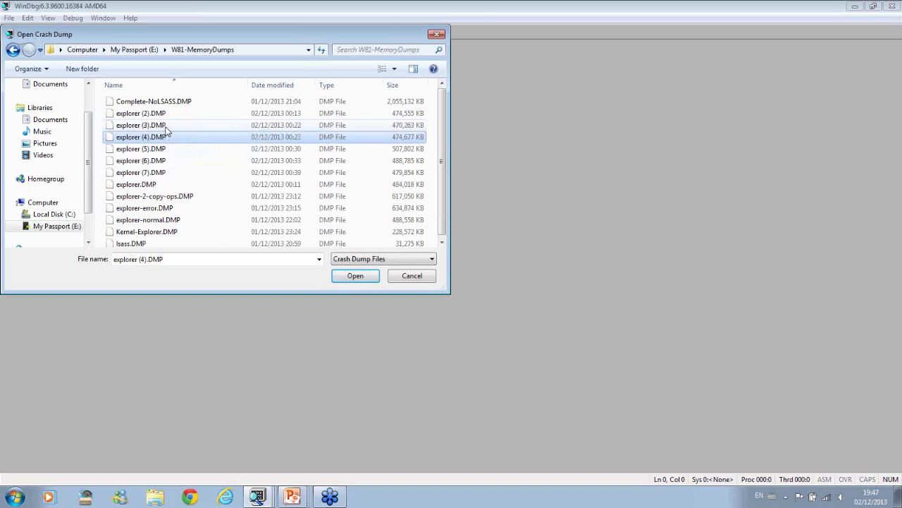
key(Down)
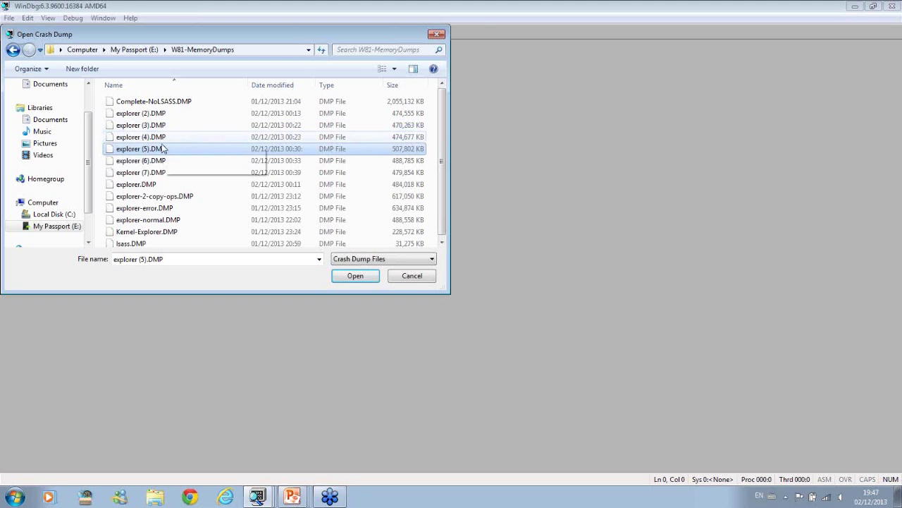
double_click(161, 150)
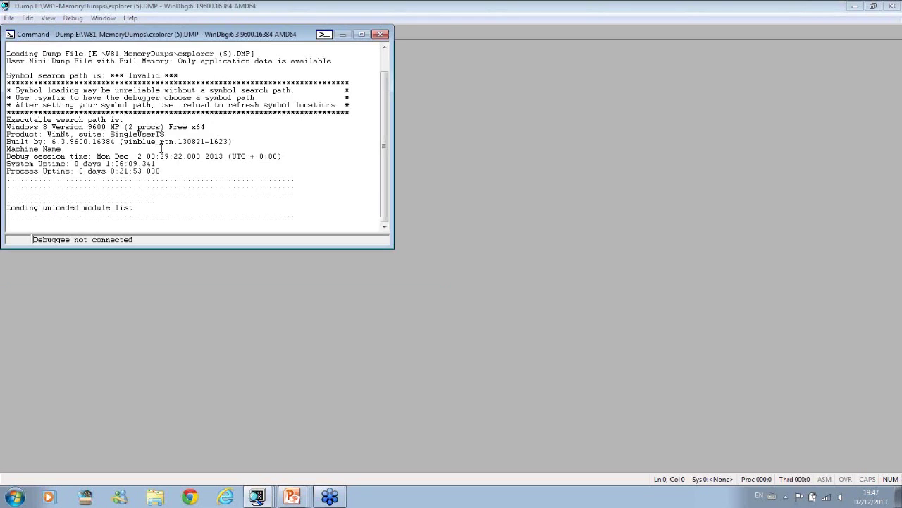
Enlarge the command window and open the log file c:\DebuggingTV\1C-4.log for the explorer (5).DMP session
drag(384, 245, 779, 442)
click(389, 299)
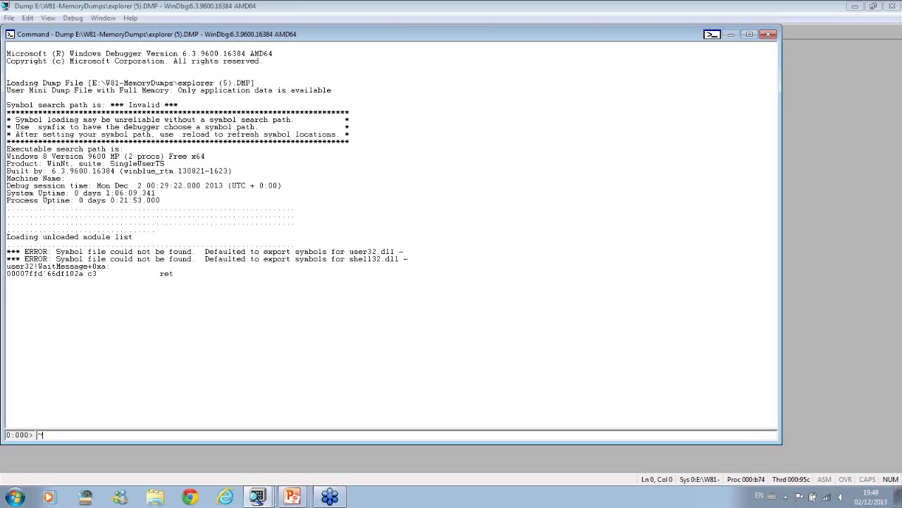
text(*)
key(BackSpace)
key(BackSpace)
text(.logopen c:\DebuggingTV\1C-)
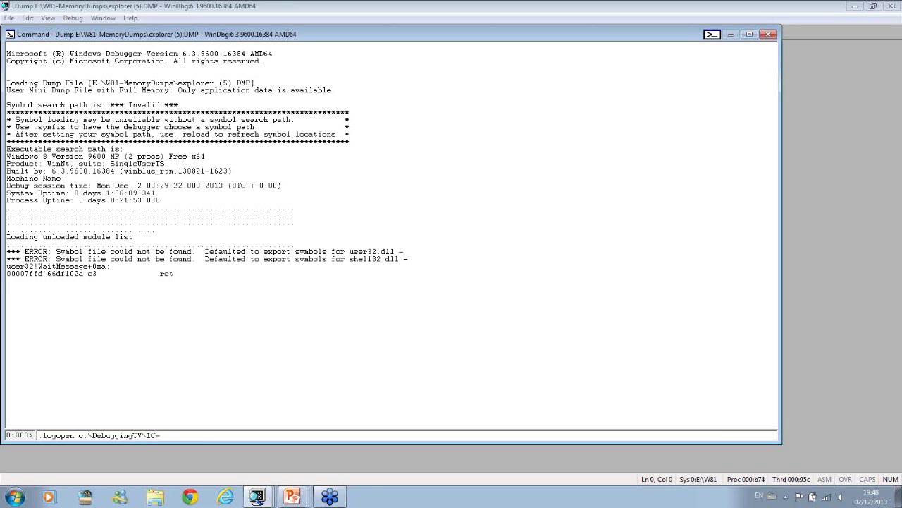
text(4.log)
key(Return)
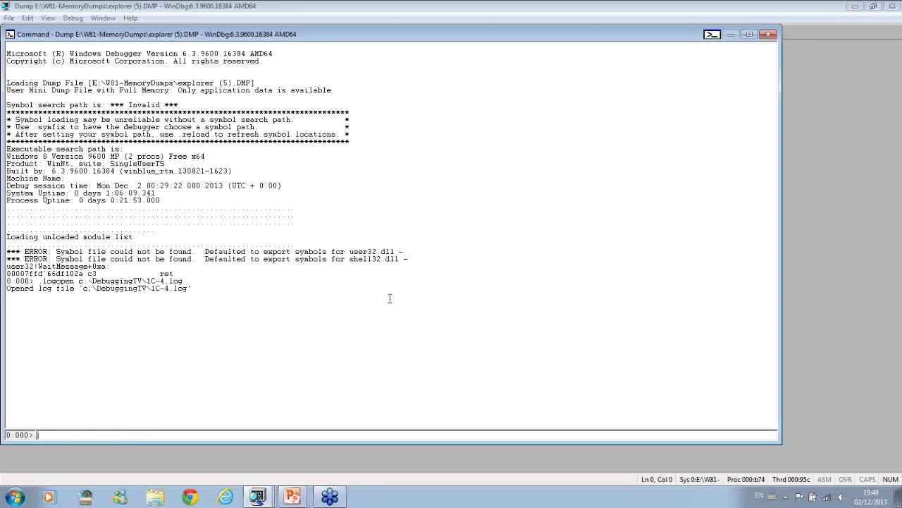
Set the symbol path to c:\mss with .symfix and reload the symbols
text(.symfixx)
key(BackSpace)
key(BackSpace)
text(x c:\mss)
key(Return)
text(.reload)
key(Return)
List all thread stacks with ~*k and highlight the WriteFile and CopyFile2 frames of thread 84
text(~*k)
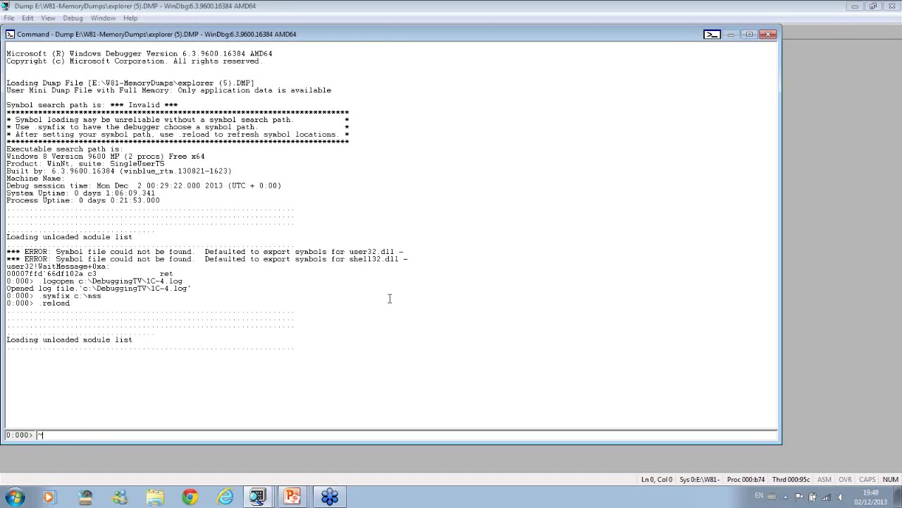
key(Return)
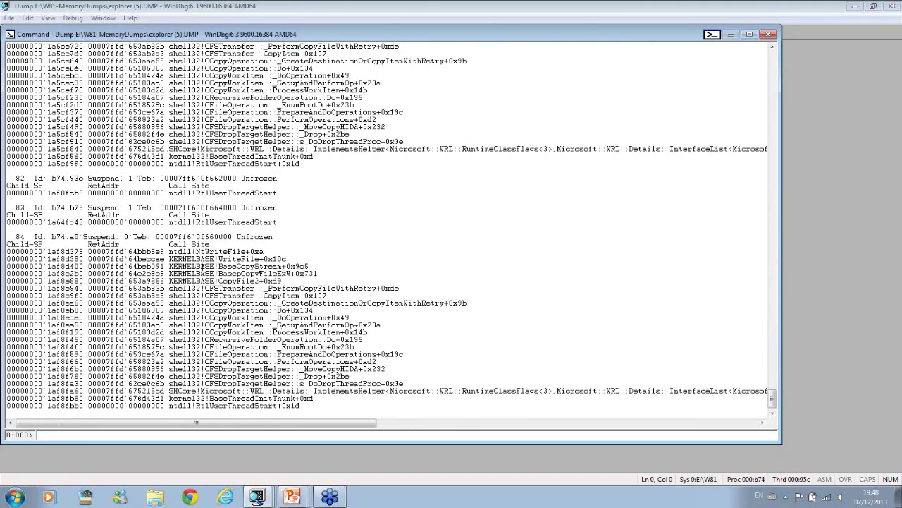
drag(265, 259, 170, 259)
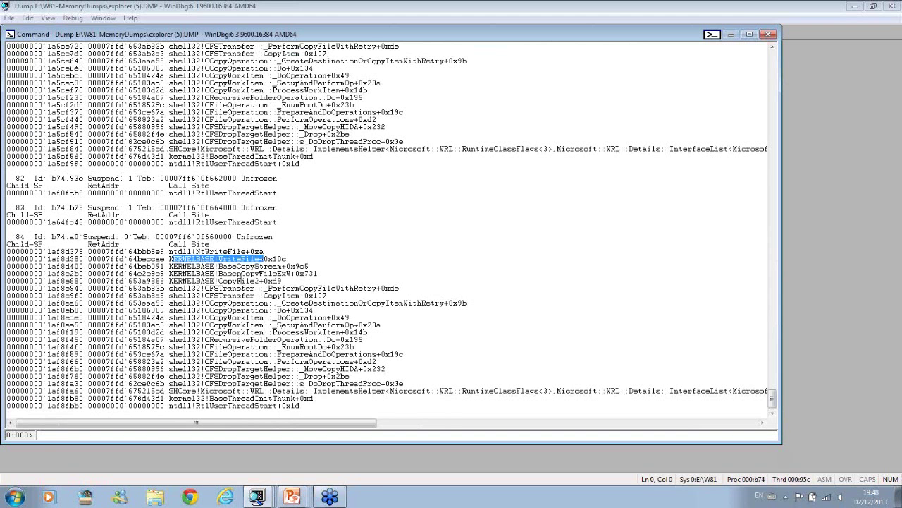
click(261, 282)
drag(261, 282, 219, 282)
right_click(222, 284)
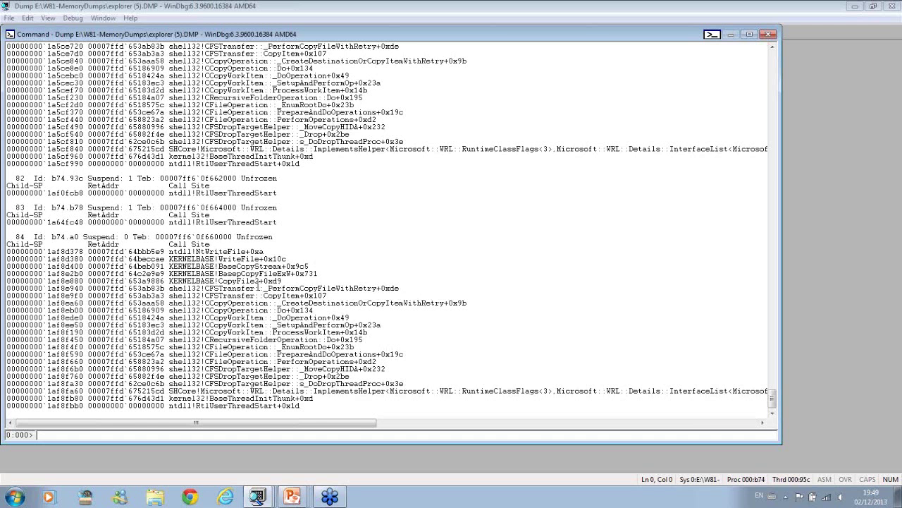
Examine the thread stacks upward from thread 84 to thread 73, highlighting the RtlUserThreadStart-only threads and thread 78's file copy stack
scroll(258, 285, up, 5)
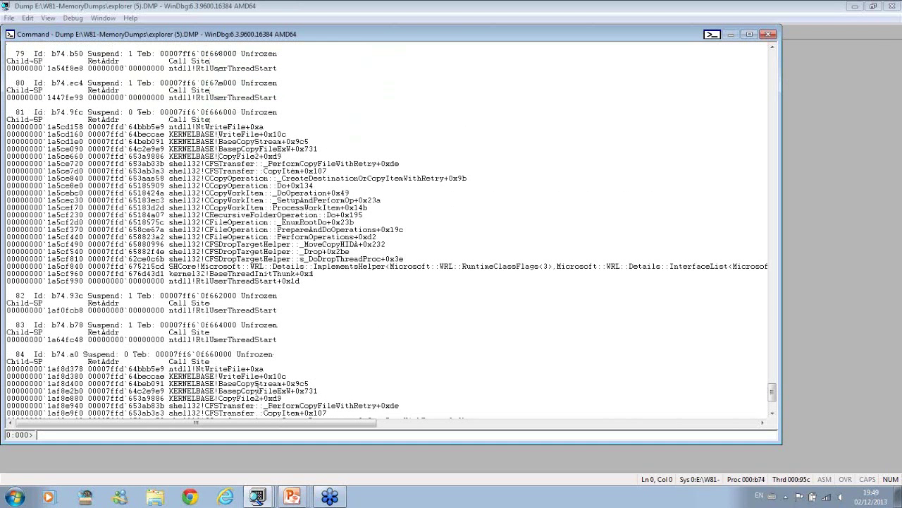
drag(282, 348, 3, 289)
drag(280, 99, 2, 225)
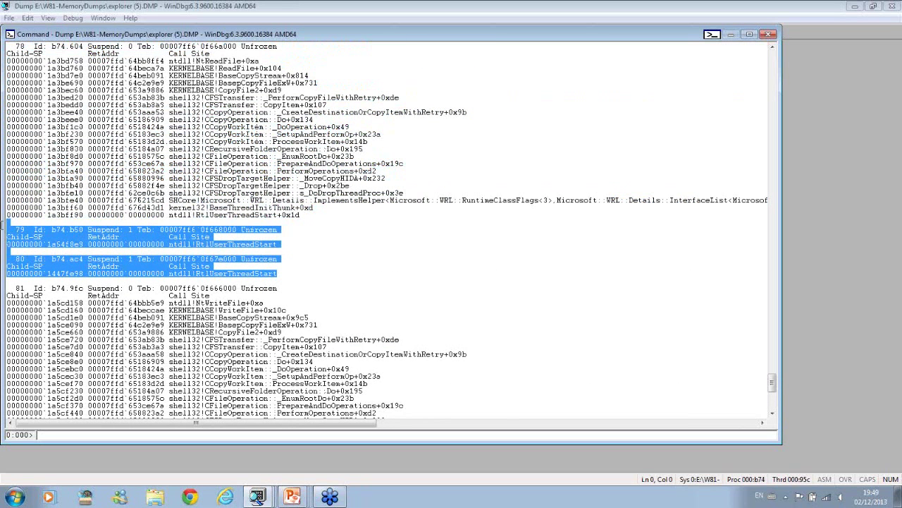
click(89, 107)
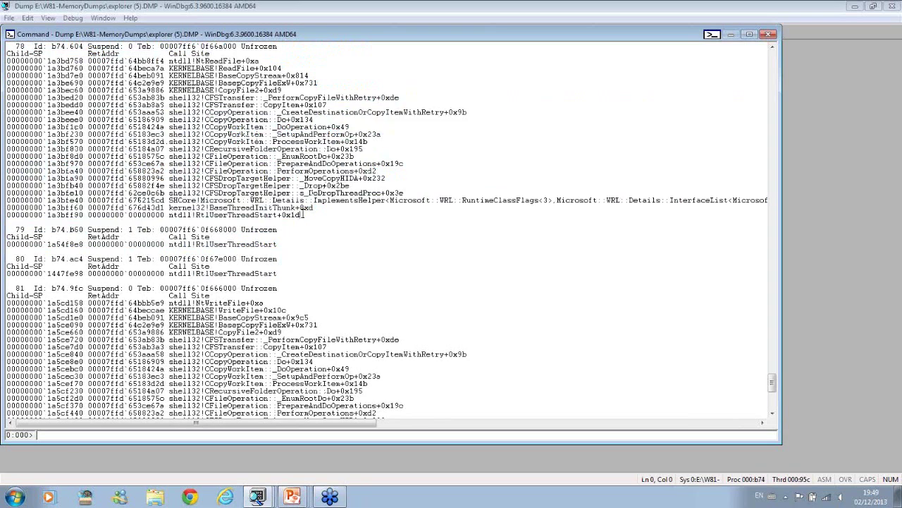
drag(303, 214, 90, 90)
right_click(218, 125)
scroll(217, 125, up, 9)
scroll(217, 125, up, 7)
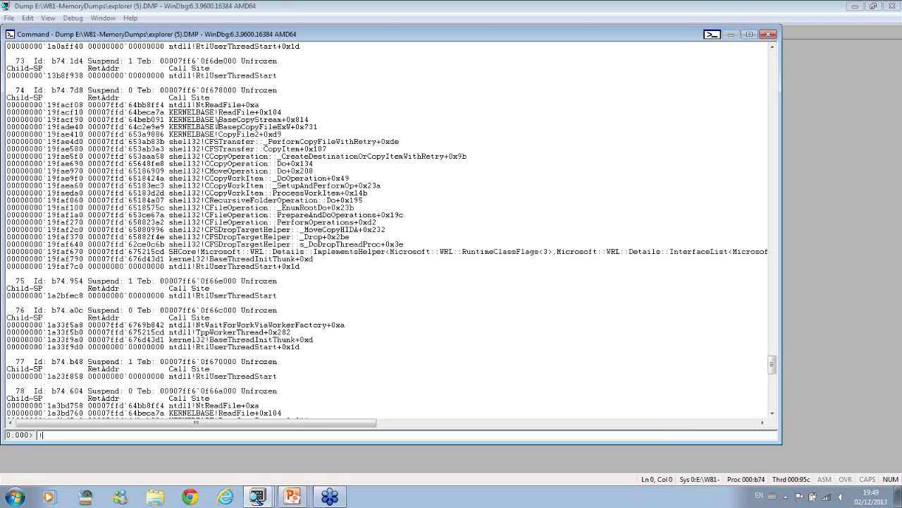
Consult the "When CPU Spike is Normal" slide, return to the dump session and run !runaway
key(alt+Tab)
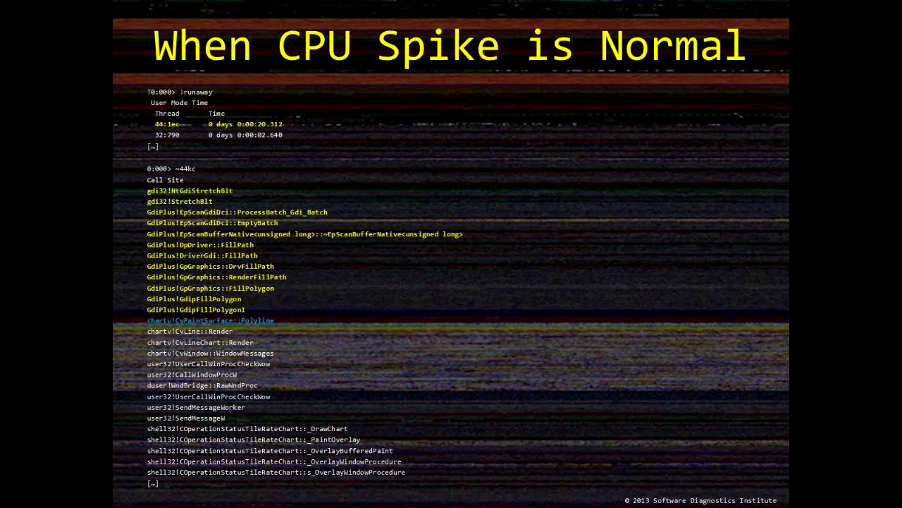
key(alt+Tab)
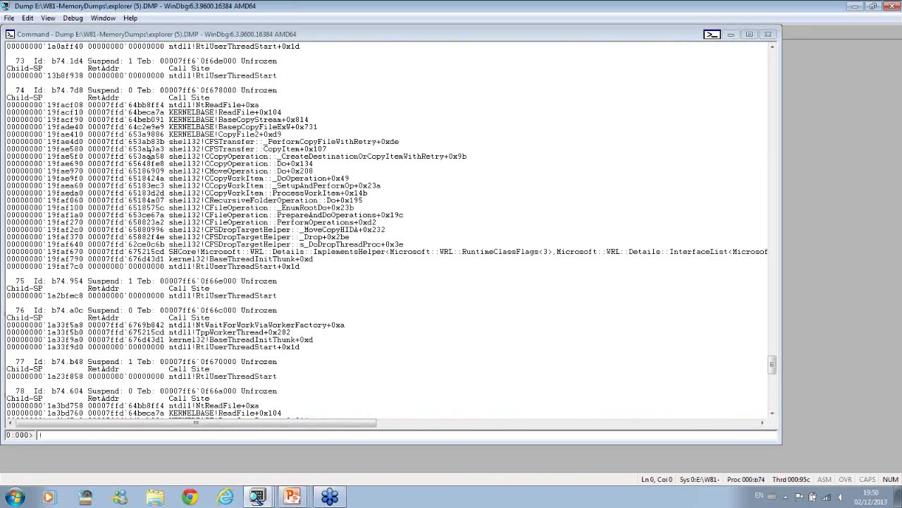
click(77, 434)
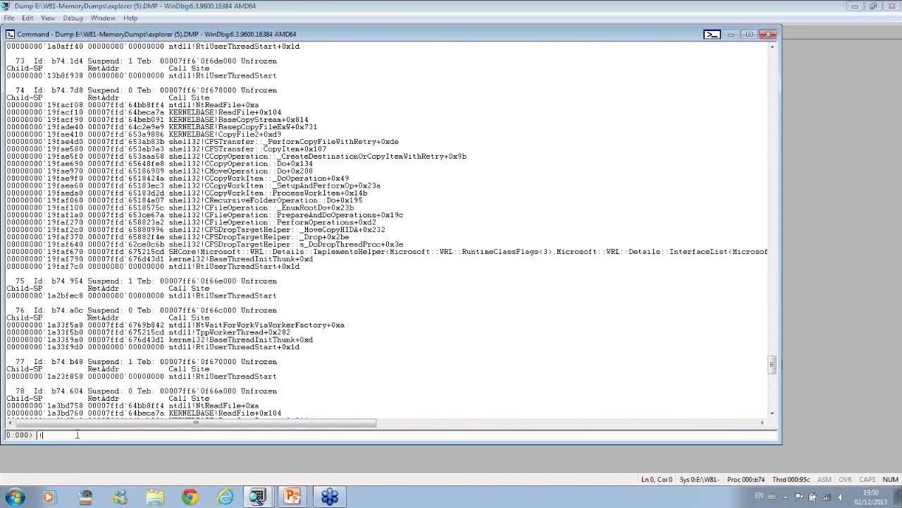
text(!runaway)
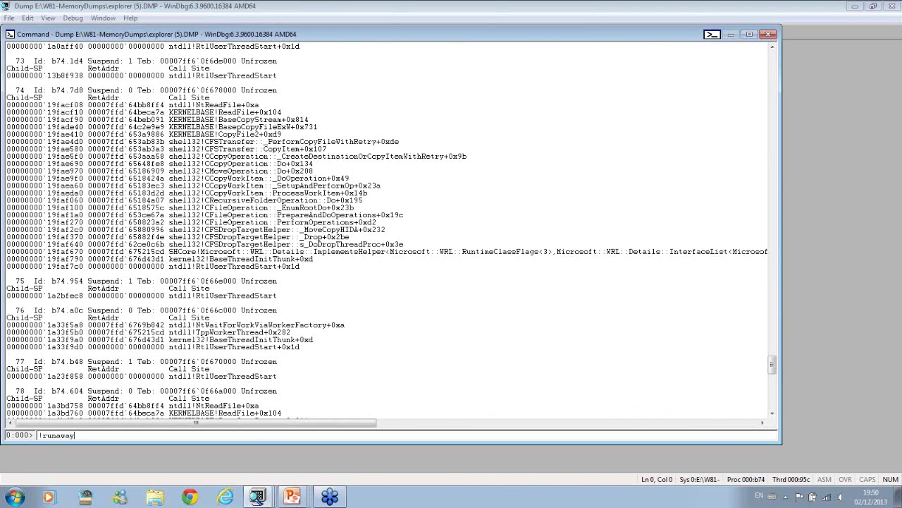
key(Return)
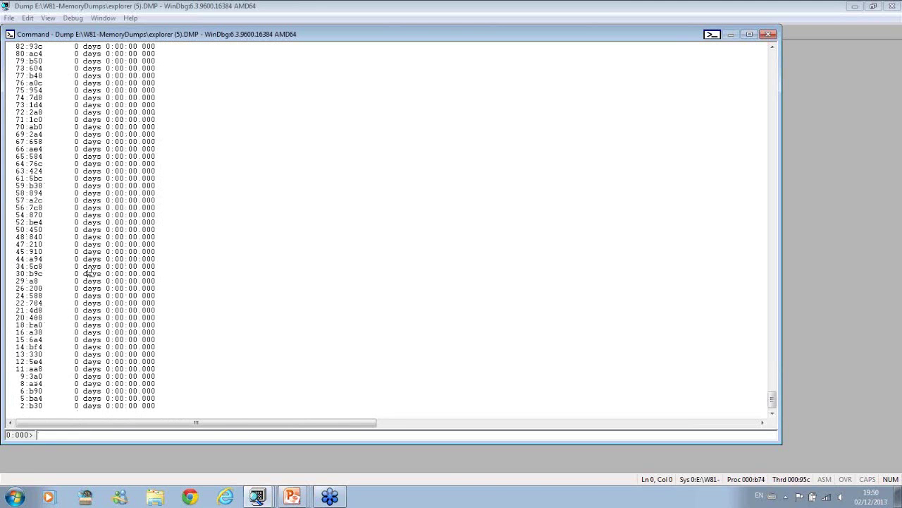
Go back to the start of the !runaway output and highlight the user mode time entry of thread 49:1ec
scroll(89, 269, up, 16)
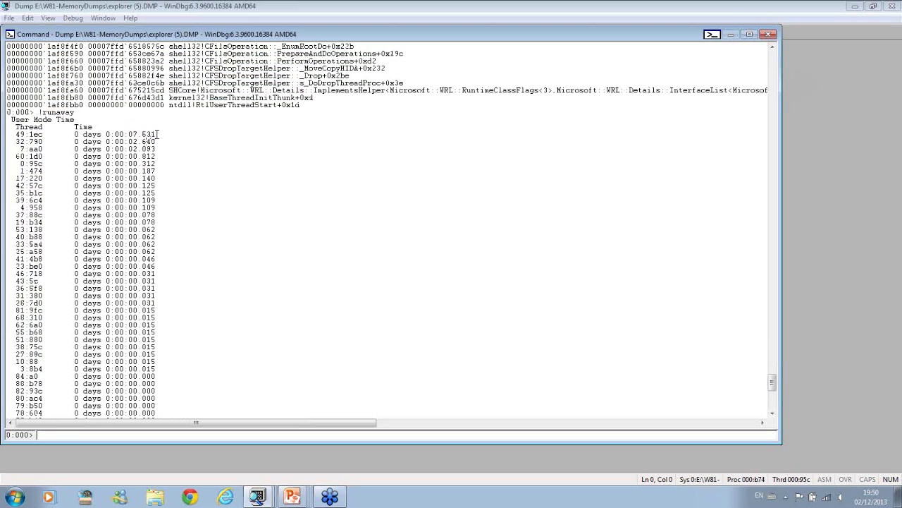
drag(158, 133, 7, 133)
drag(157, 134, 74, 127)
drag(11, 135, 157, 135)
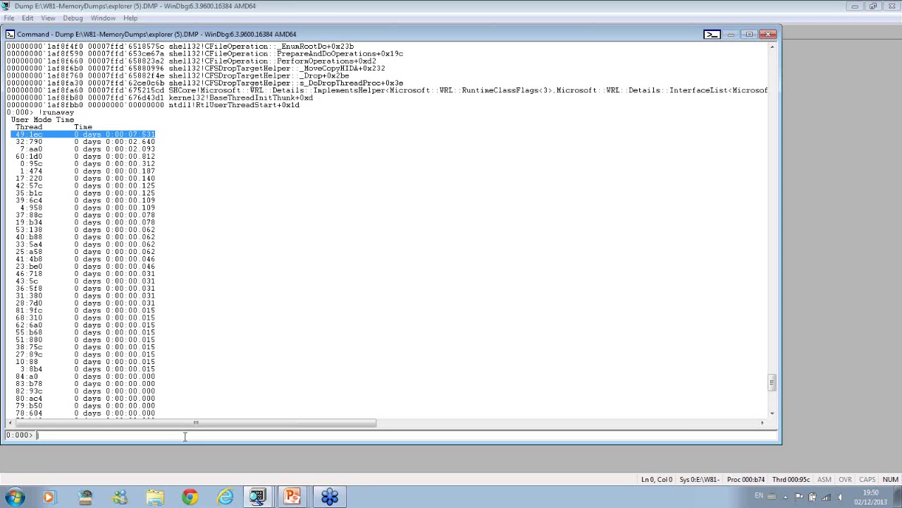
Quit the current debugging session with q and open the explorer (6).DMP crash dump
text(q)
key(Return)
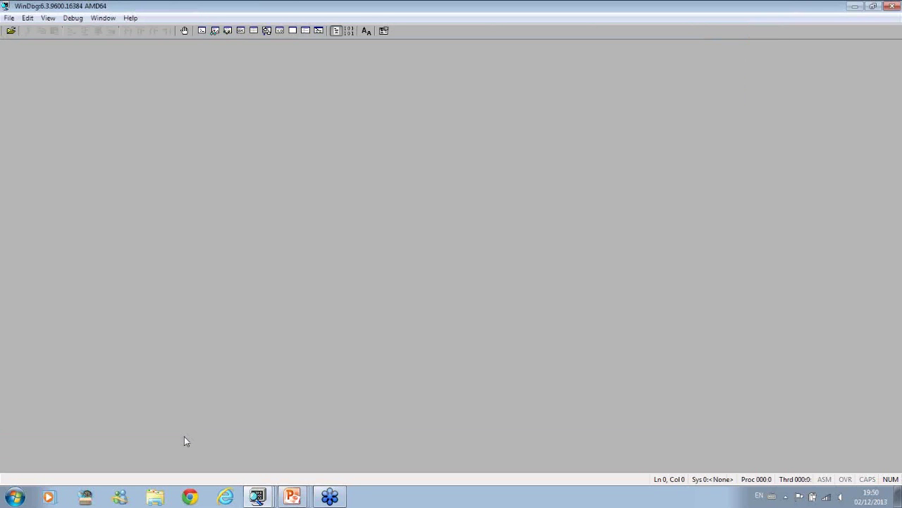
click(9, 17)
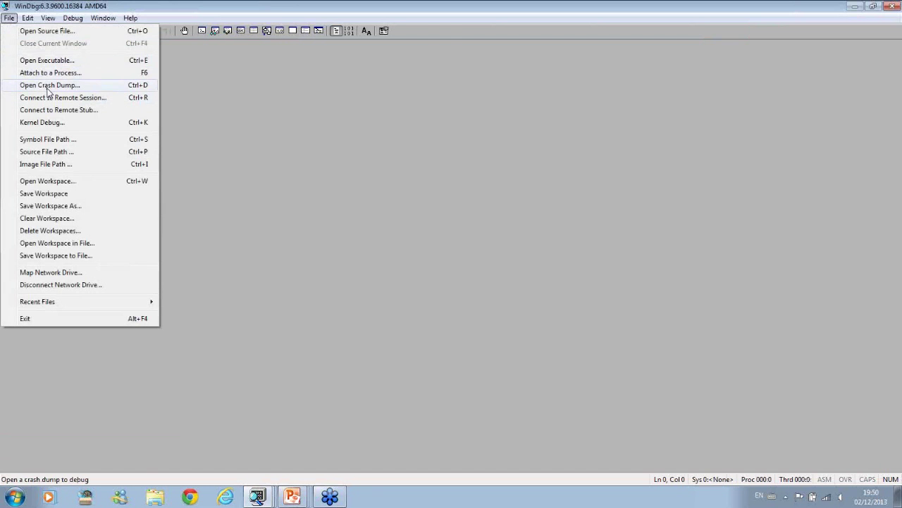
click(47, 85)
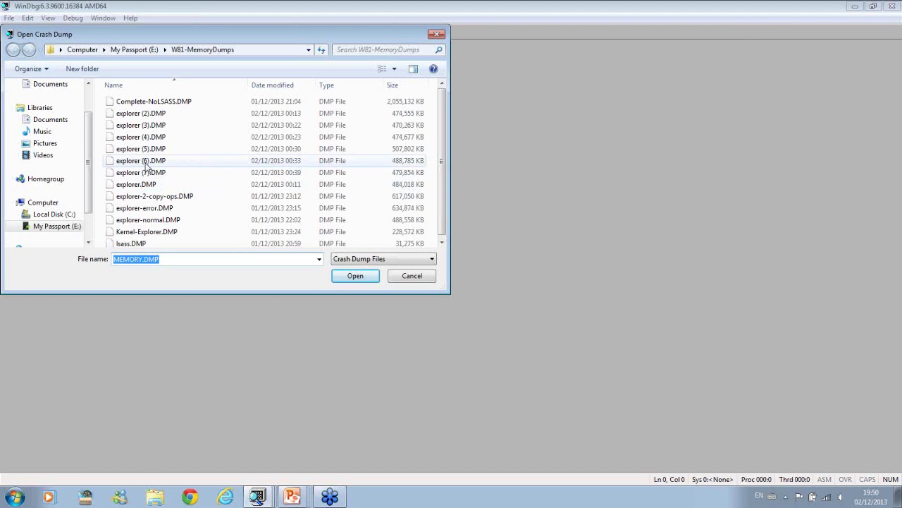
double_click(145, 163)
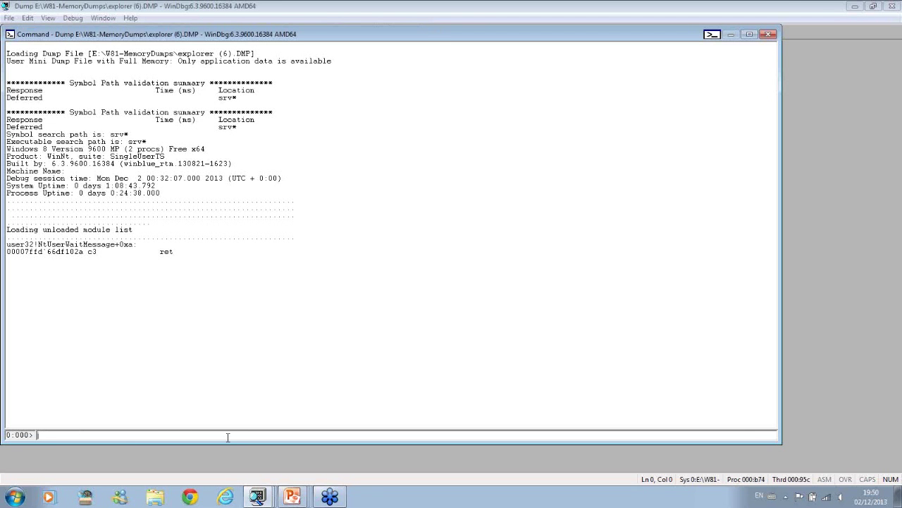
Run !runaway on the explorer (6).DMP dump and go back to the start of its thread times
text(!runaway)
key(Return)
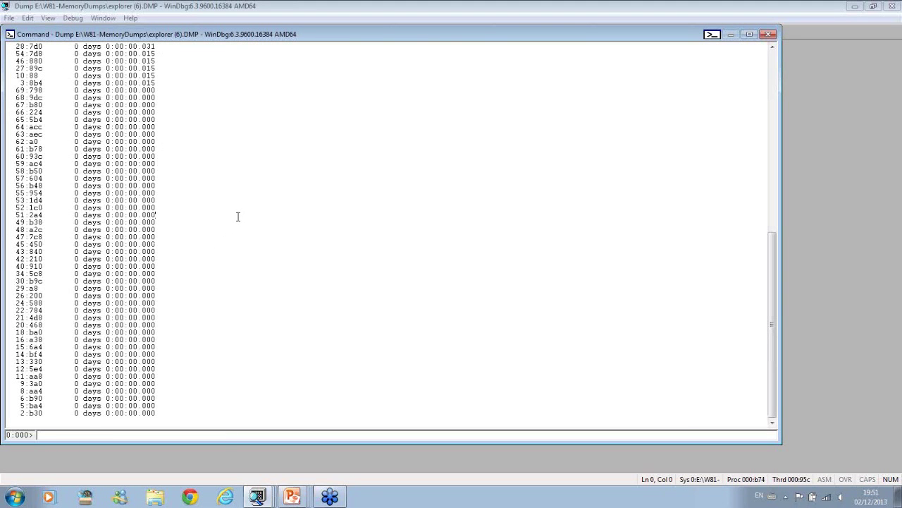
scroll(238, 216, up, 10)
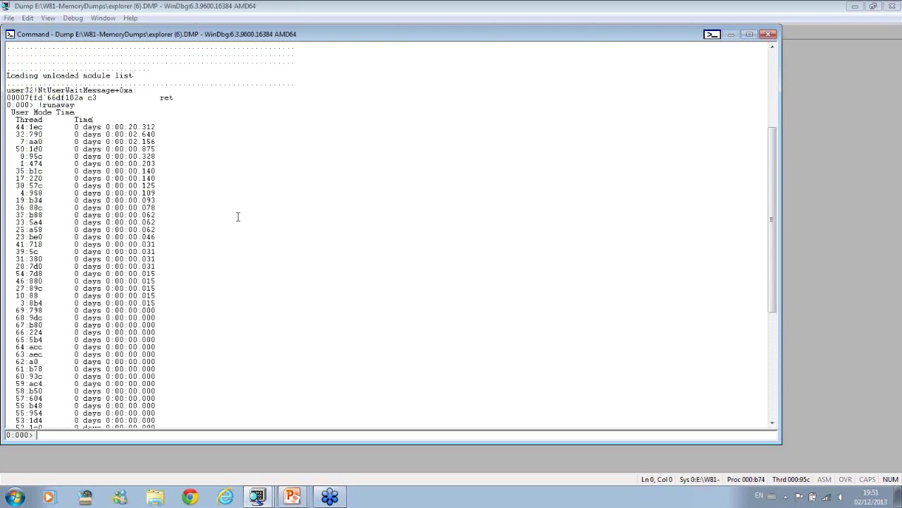
Highlight the 44:1ec entry in the thread times, including its thread number and thread ID
key(shift+Left)
key(shift+Left)
key(shift+Left)
key(shift+Left)
key(shift+Left)
key(shift+Left)
key(shift+Left)
key(shift+Left)
key(shift+Left)
key(shift+Left)
key(shift+Left)
key(shift+Left)
key(shift+Left)
key(shift+Left)
key(shift+Left)
key(shift+Left)
key(shift+Left)
key(shift+Left)
key(shift+Left)
key(shift+Left)
key(shift+Left)
key(shift+Left)
key(shift+Left)
key(shift+Left)
key(shift+Left)
key(shift+Left)
key(shift+Left)
key(shift+Left)
key(shift+Left)
key(shift+Left)
key(shift+Left)
key(shift+Left)
key(shift+Left)
key(shift+Left)
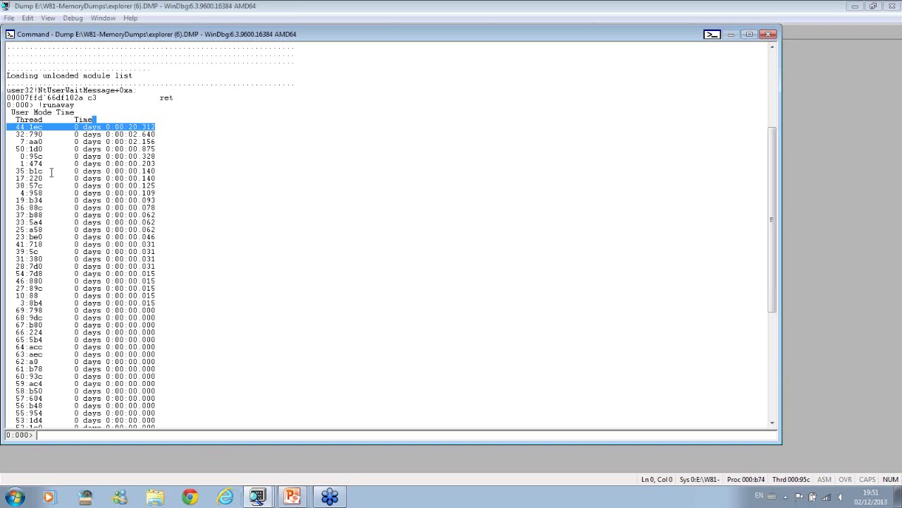
click(32, 119)
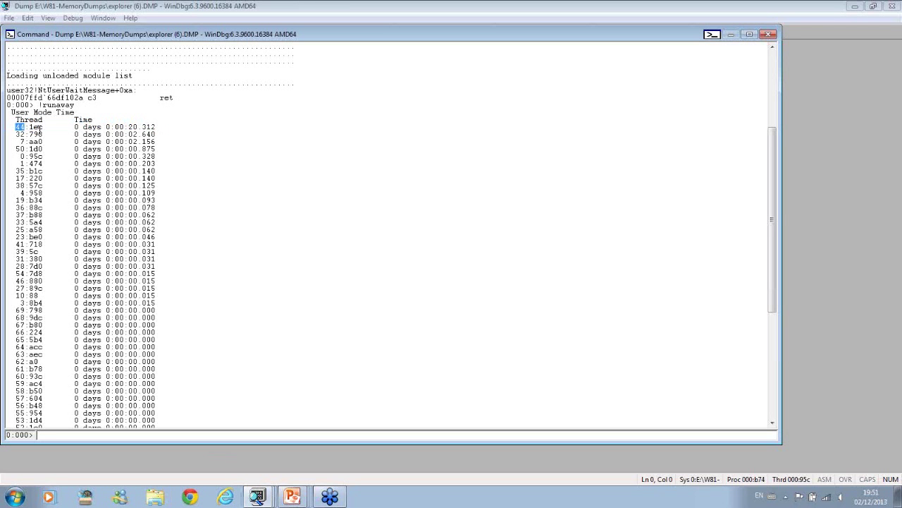
drag(44, 127, 28, 127)
Switch to Windows Explorer and browse to the DebuggingTV folder on Local Disk (C:)
click(156, 497)
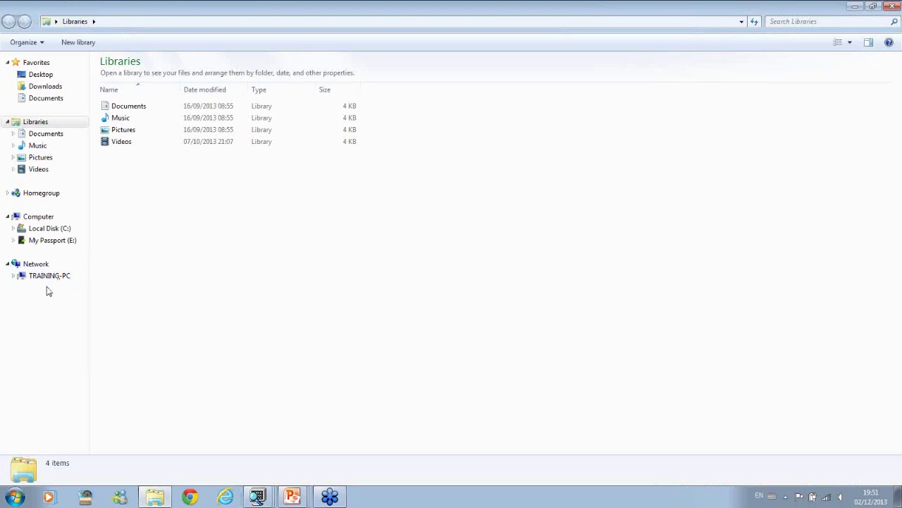
click(56, 239)
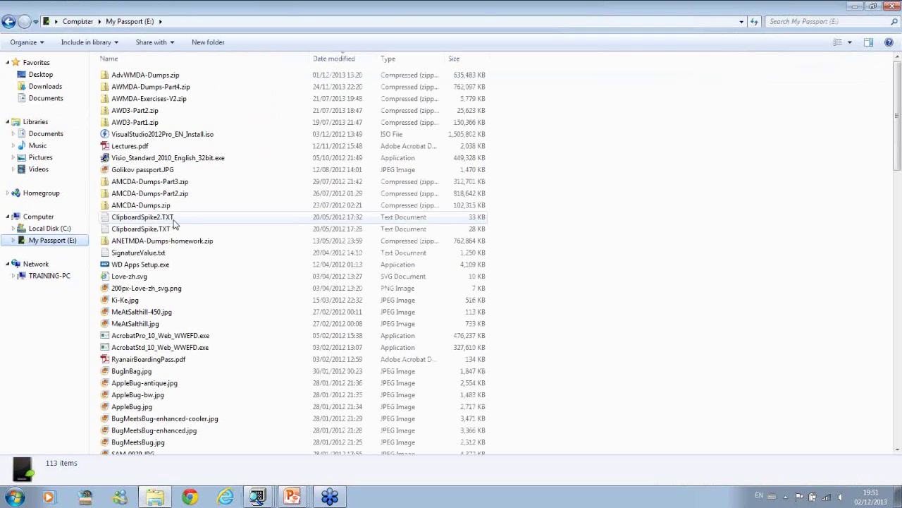
click(50, 228)
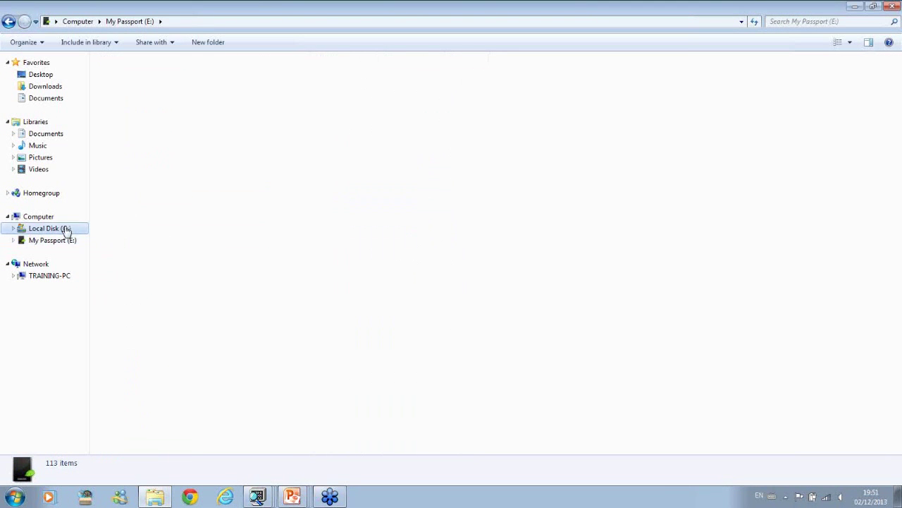
key(Down)
key(Down)
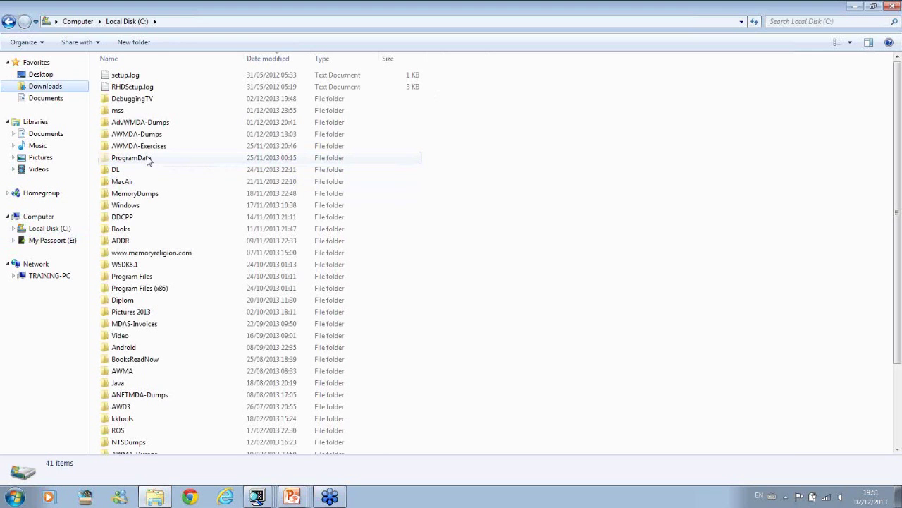
click(149, 160)
text(de)
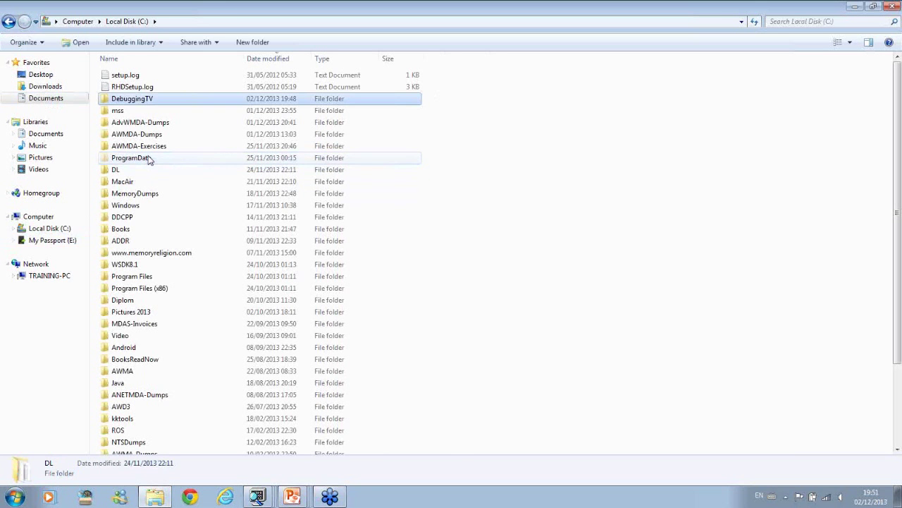
key(Return)
Open the 1C-4.log file from the DebuggingTV folder in Notepad
key(Down)
key(Down)
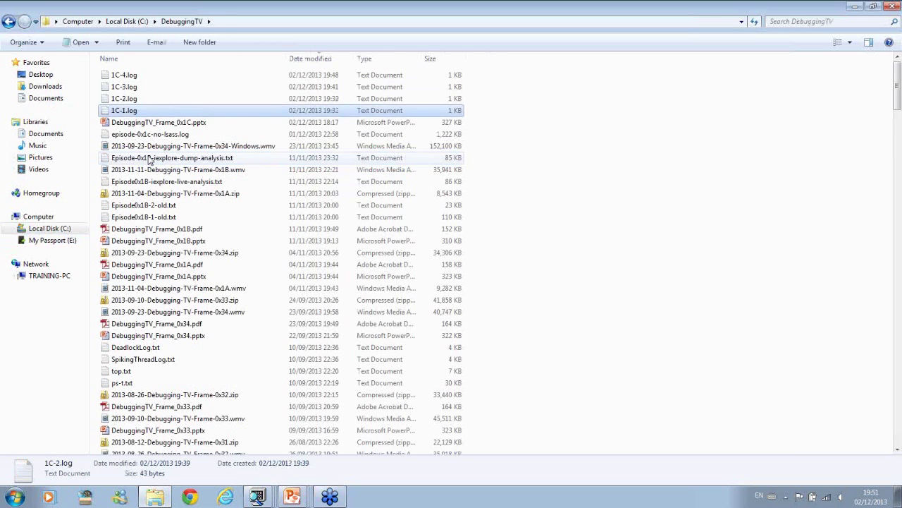
key(Up)
key(Up)
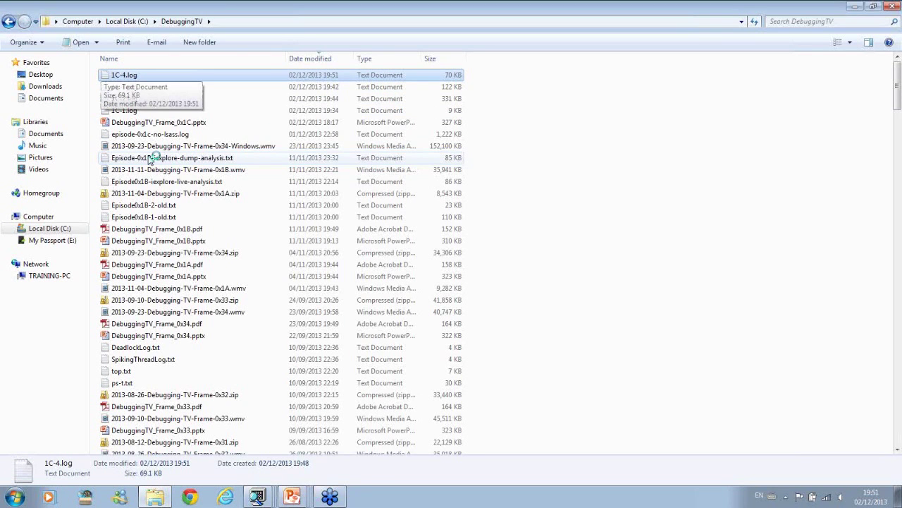
key(Return)
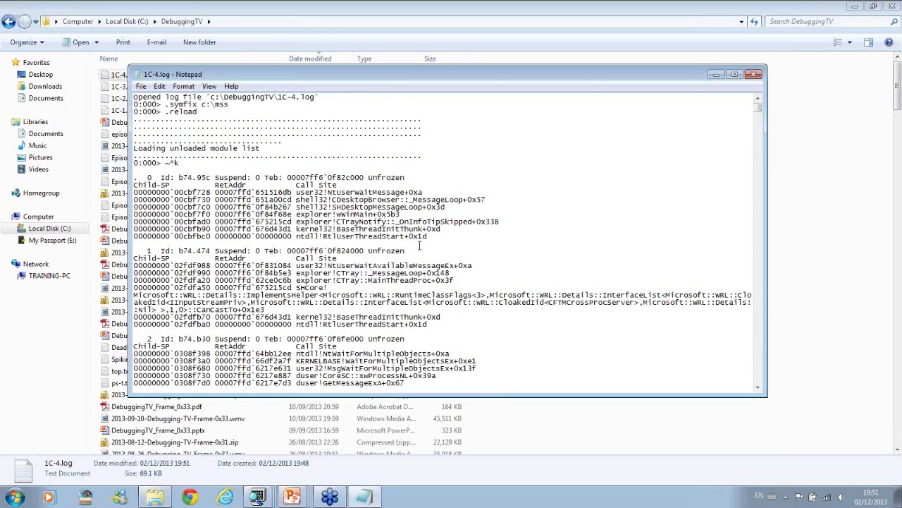
Page through 1C-4.log to the thread times at the end of the log
key(Page_Down)
key(Page_Down)
key(Page_Down)
key(Page_Down)
key(Page_Down)
key(Page_Down)
key(Page_Down)
key(Page_Down)
key(Page_Down)
key(Page_Down)
key(Page_Down)
key(Page_Down)
key(Page_Down)
key(Page_Down)
key(Page_Down)
key(Page_Down)
key(Page_Down)
key(Page_Down)
key(Page_Down)
key(Page_Down)
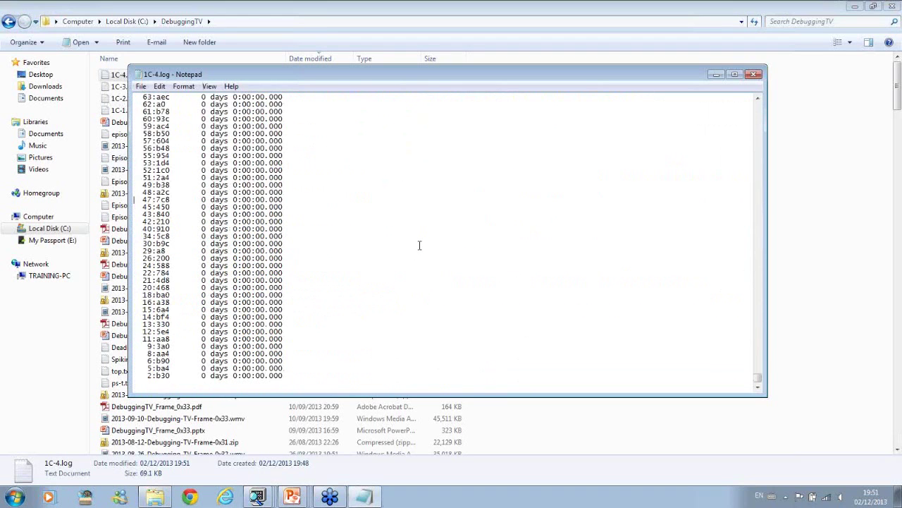
Find the earlier dump's !runaway output in 1C-4.log and highlight its top entry's thread number 49 and thread ID 1ec
key(Page_Up)
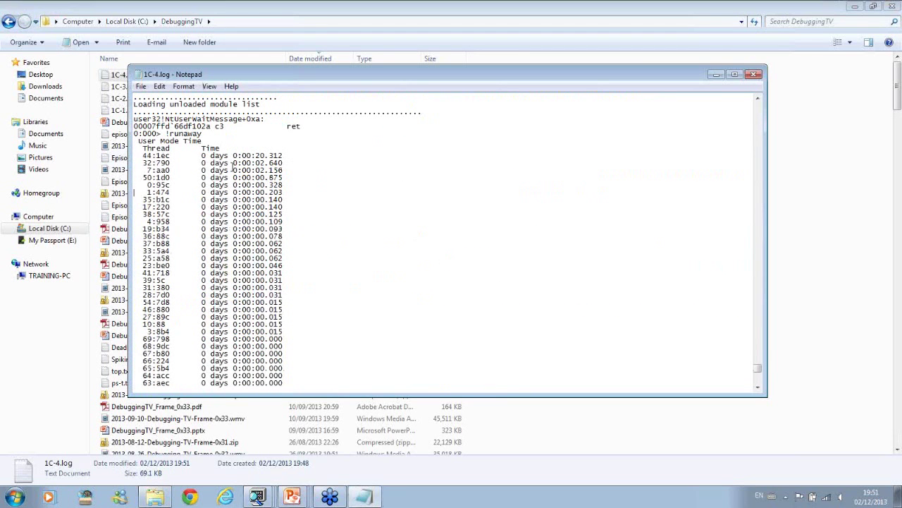
click(147, 155)
scroll(226, 148, up, 15)
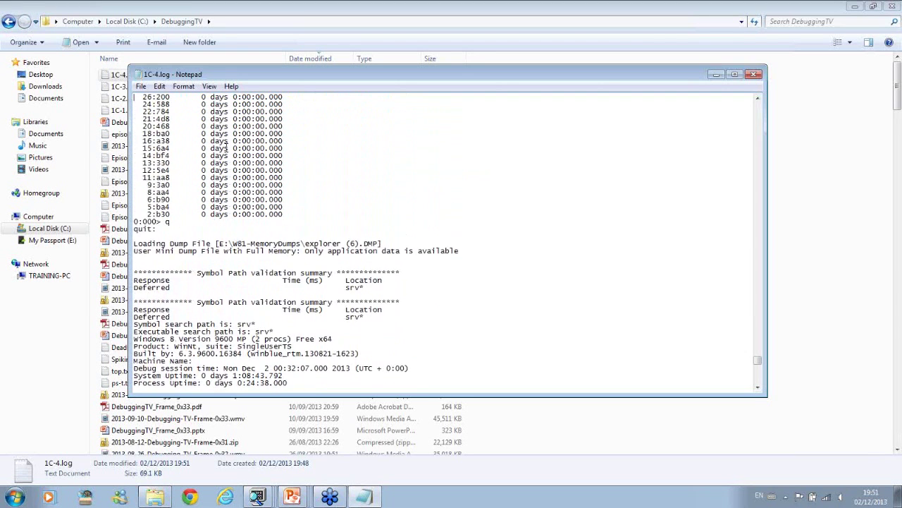
scroll(226, 147, up, 20)
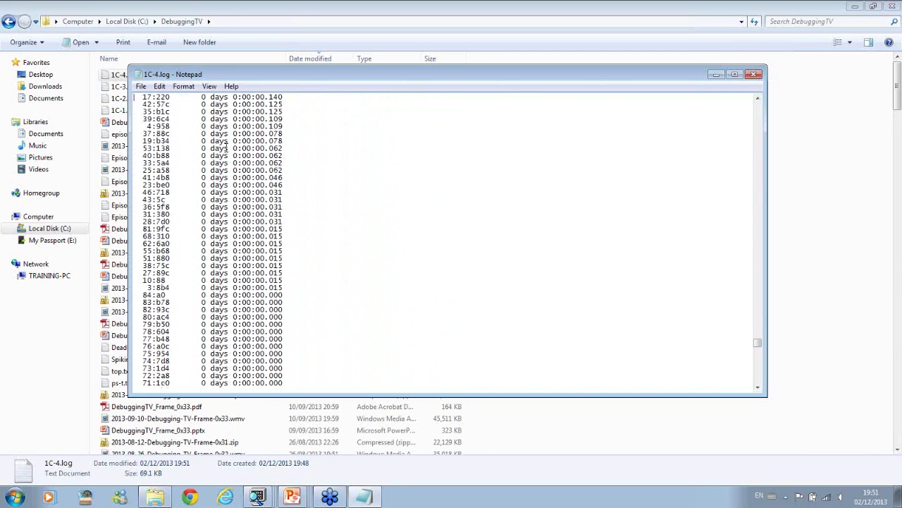
scroll(225, 148, up, 1)
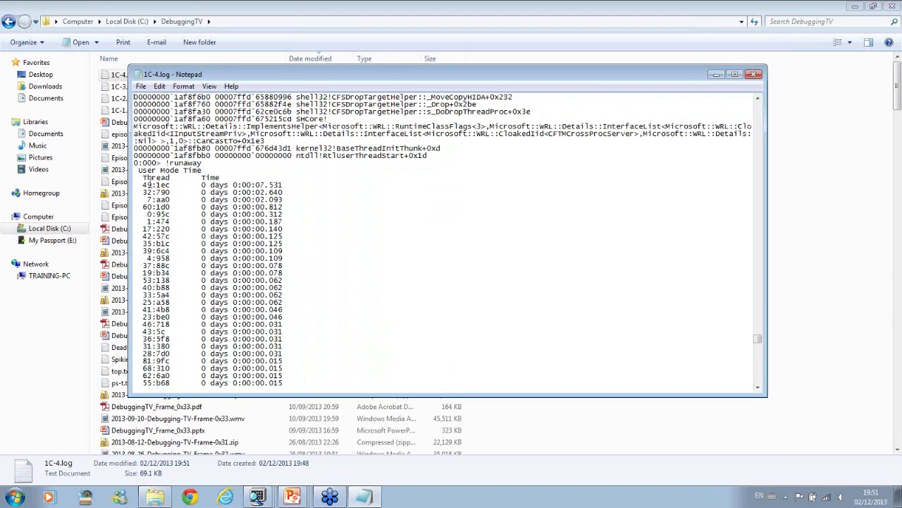
drag(141, 187, 152, 186)
drag(156, 185, 170, 185)
click(203, 229)
Return to the explorer (6).DMP thread times in the log and highlight the thread ID and CPU time of entry 44:1ec
scroll(203, 229, down, 15)
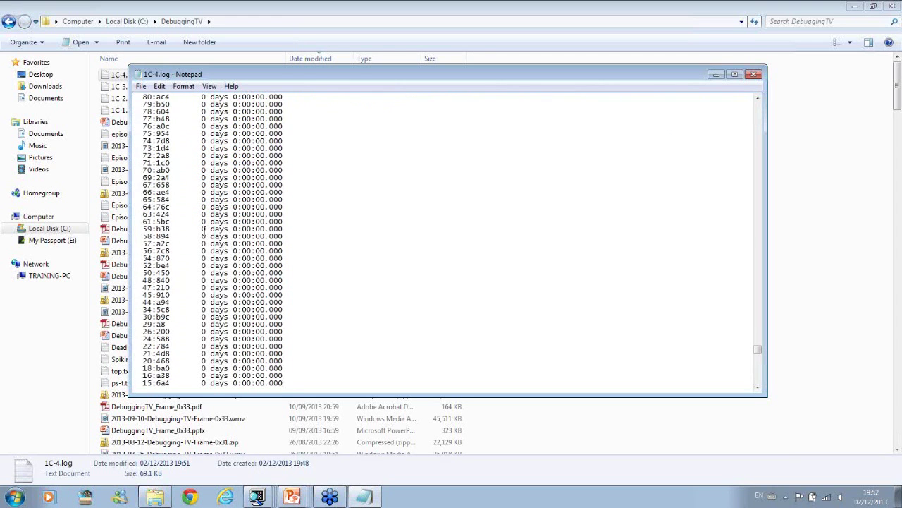
scroll(203, 229, down, 15)
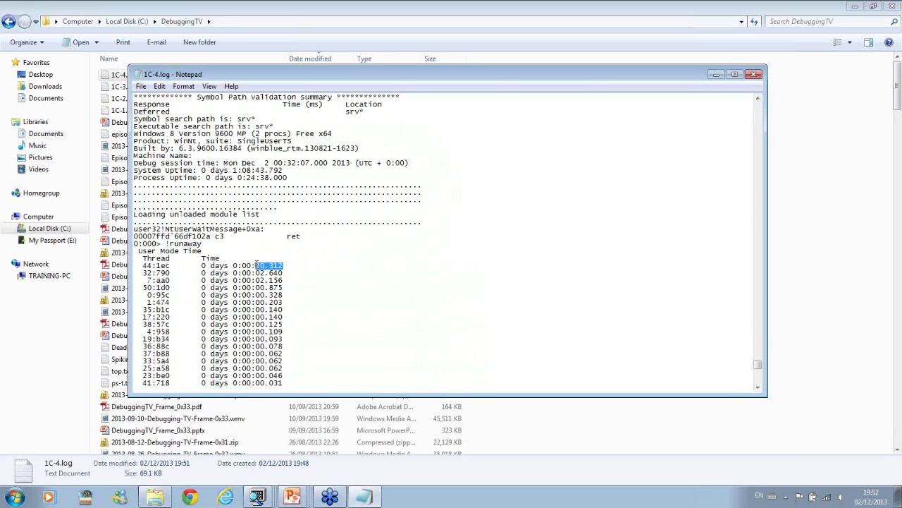
drag(171, 258, 153, 265)
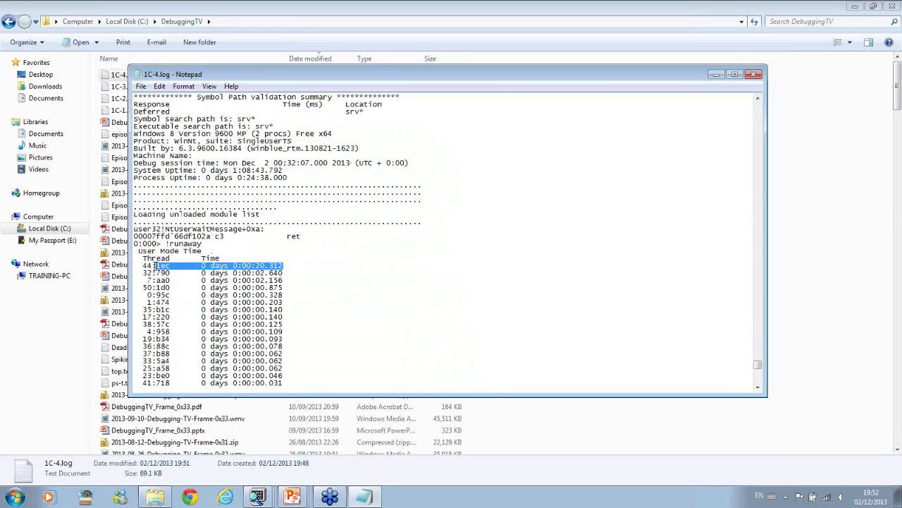
Switch to WinDbg, make thread 44 current with ~44s, and display its stack trace with k
key(alt+Tab)
key(alt+Tab)
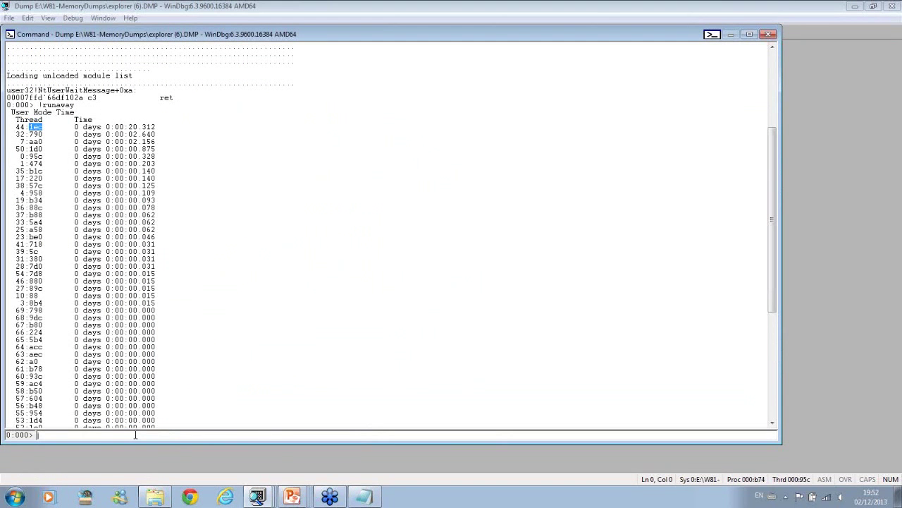
text(~44s)
key(Return)
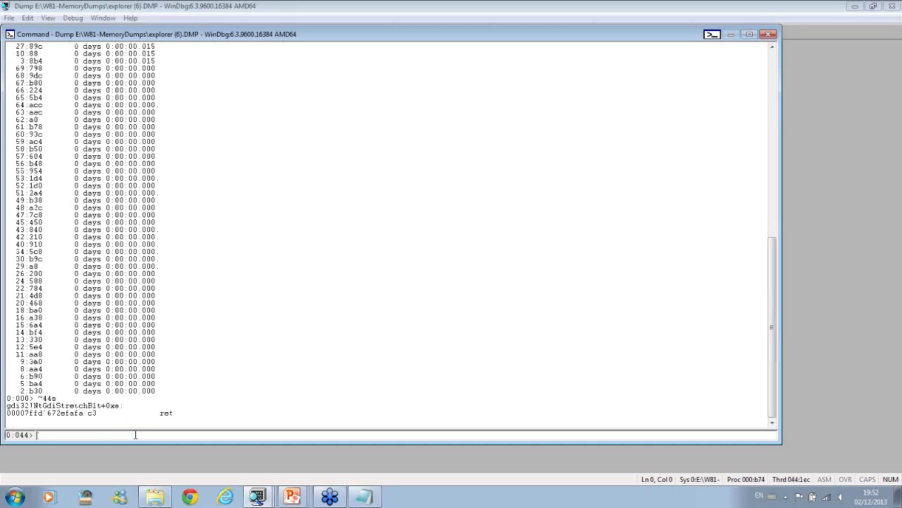
text(k)
key(Return)
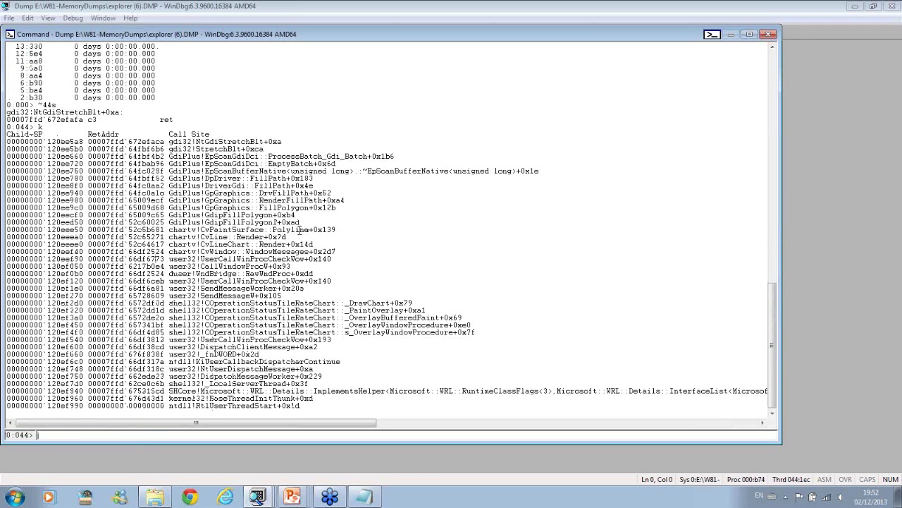
Highlight the Polyline and gdi32 calls in thread 44's stack, and show the slide "When CPU Spike is Normal"
double_click(301, 230)
drag(168, 155, 191, 141)
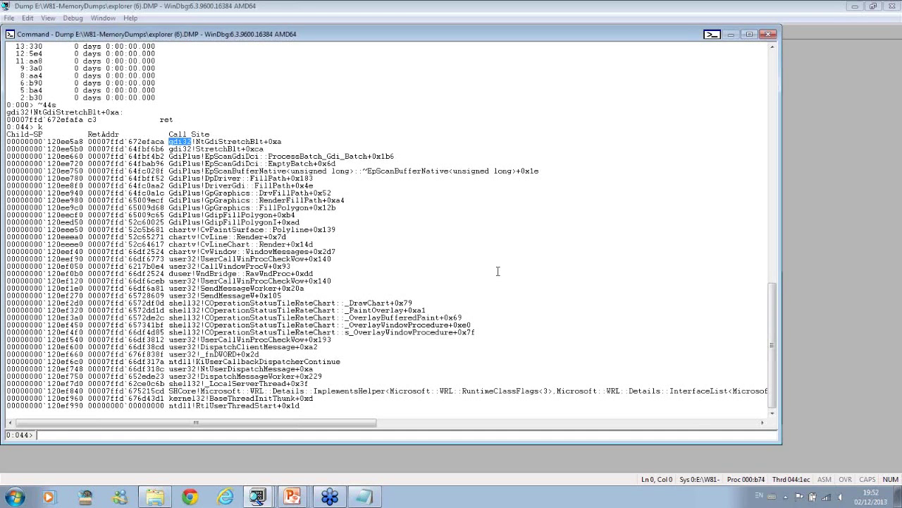
key(alt+Tab)
key(alt+Tab)
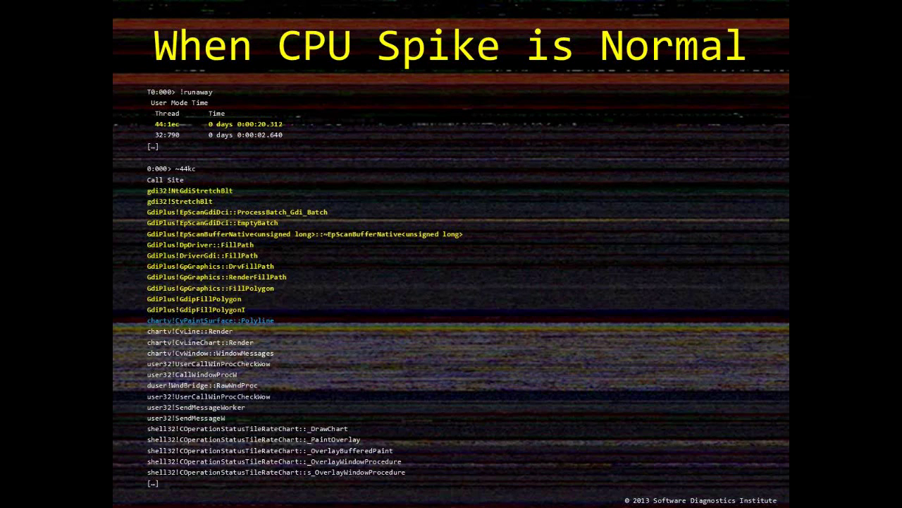
Switch back to WinDbg and list the stack traces of all threads in explorer (6).DMP
key(alt+Tab)
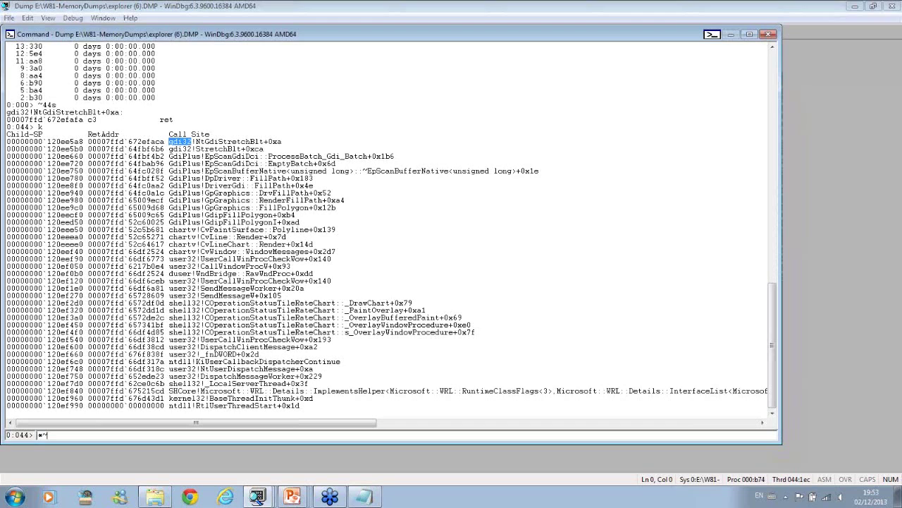
text(k)
key(Return)
key(Up)
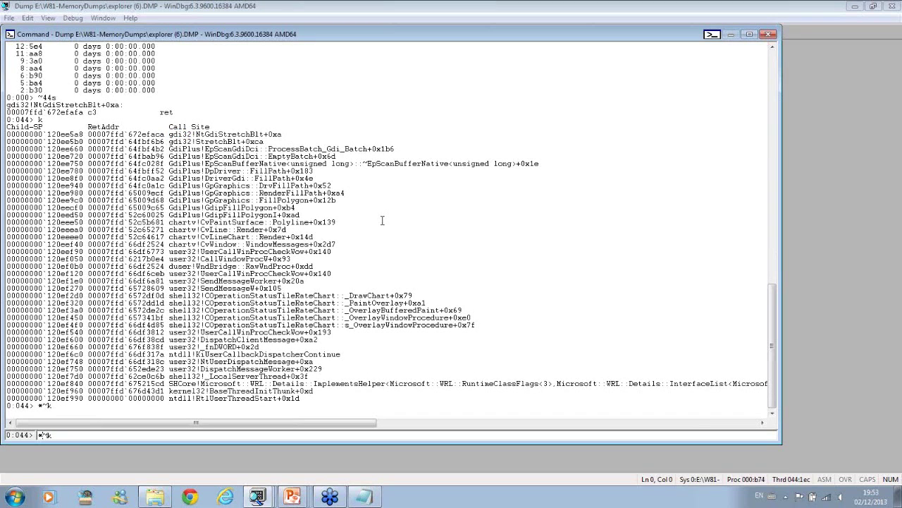
key(Return)
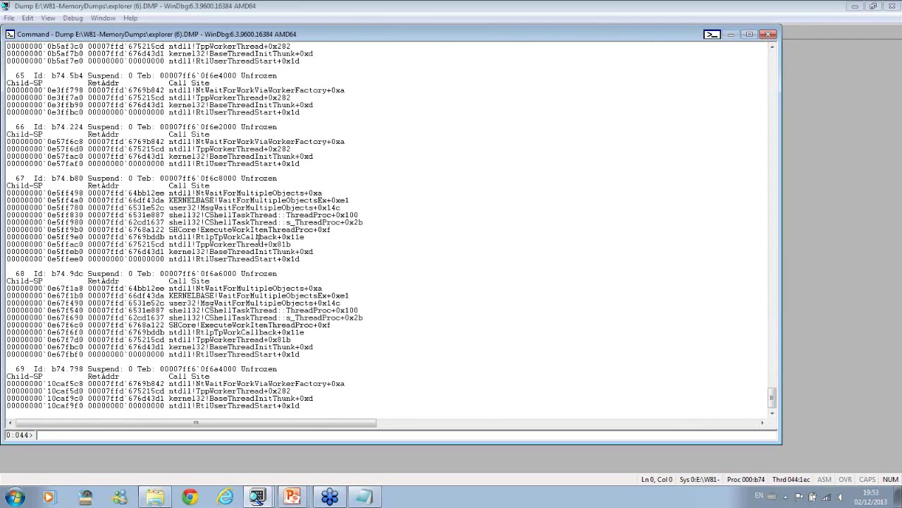
Look back through the thread stacks to thread 41 and highlight its long SHCore frame
scroll(260, 238, up, 15)
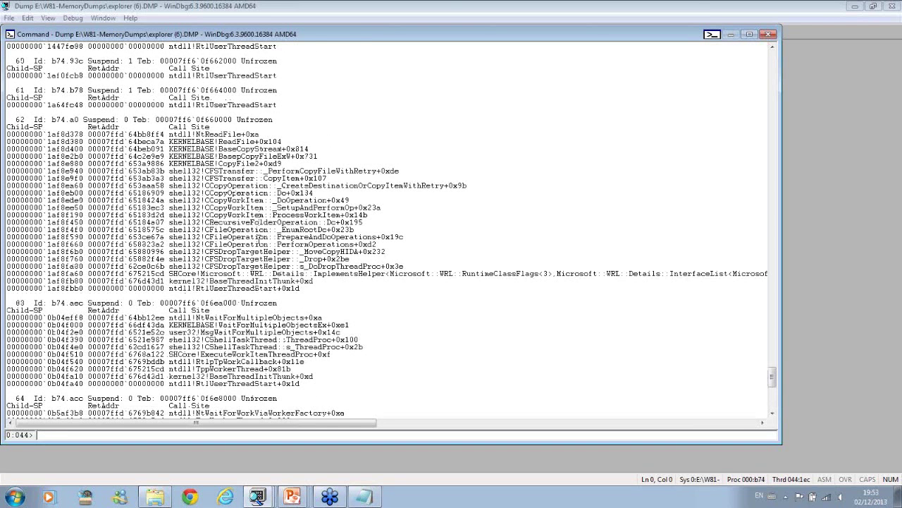
scroll(260, 239, up, 20)
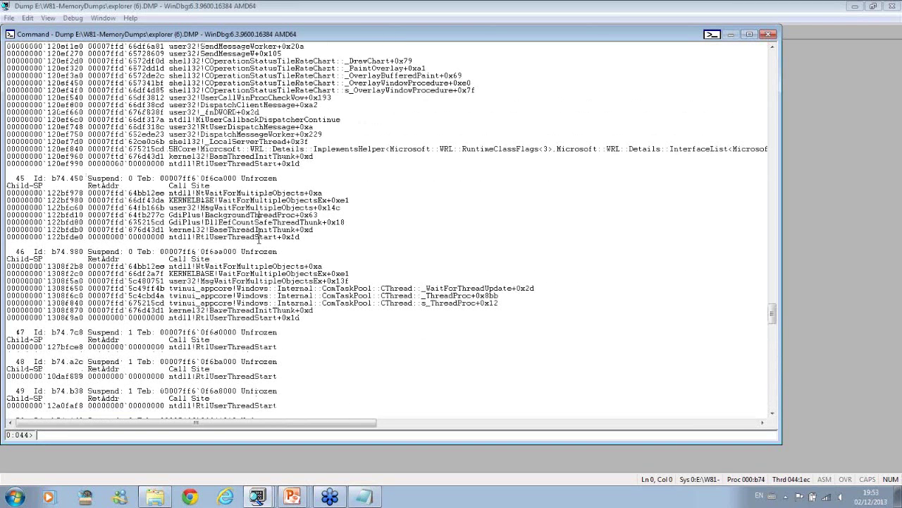
scroll(260, 238, up, 10)
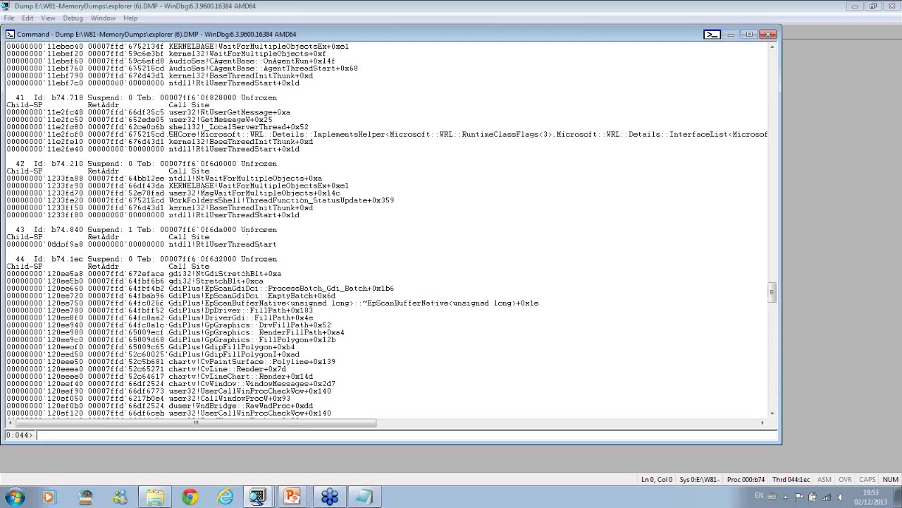
drag(168, 134, 635, 134)
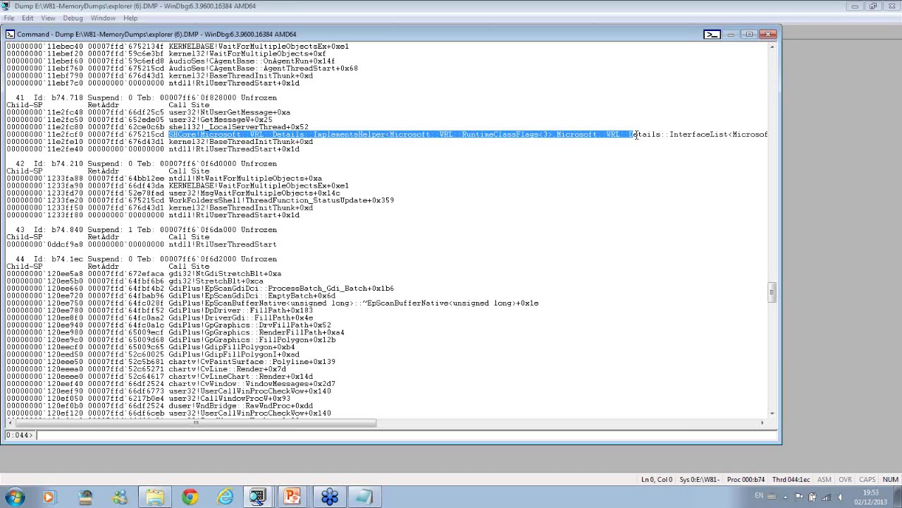
click(181, 132)
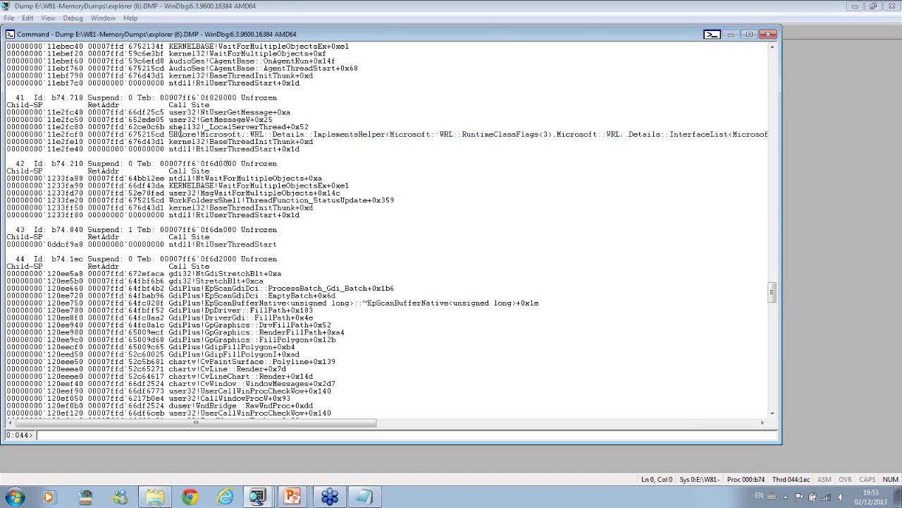
Copy the SHCore module name from thread 41's stack and list all of the module's symbols with x SHCore!*
drag(169, 134, 196, 135)
key(ctrl+c)
right_click(181, 131)
right_click(181, 131)
text(x )
text(!*)
key(Return)
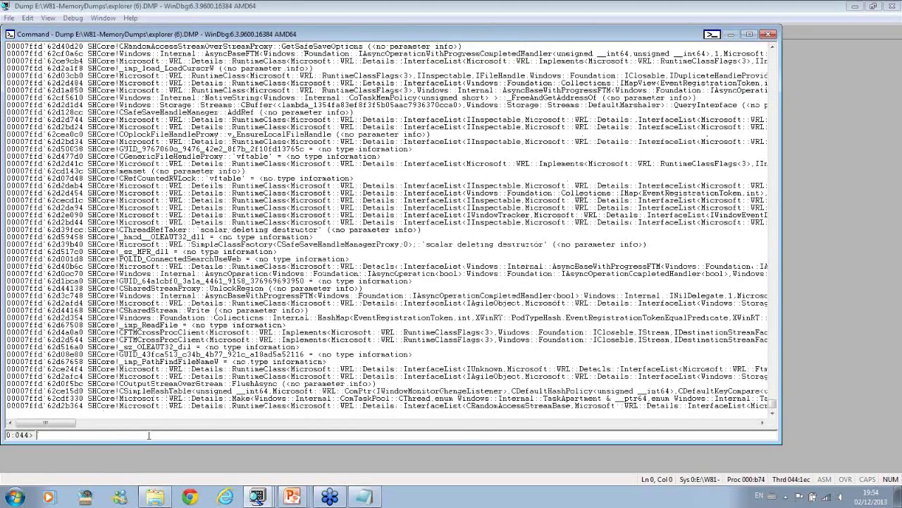
Quit the explorer (6).DMP session and open the crash dump explorer.DMP from the W8-Memory-Dumps folder on My Passport (E:)
text(q)
key(Return)
key(alt+Tab)
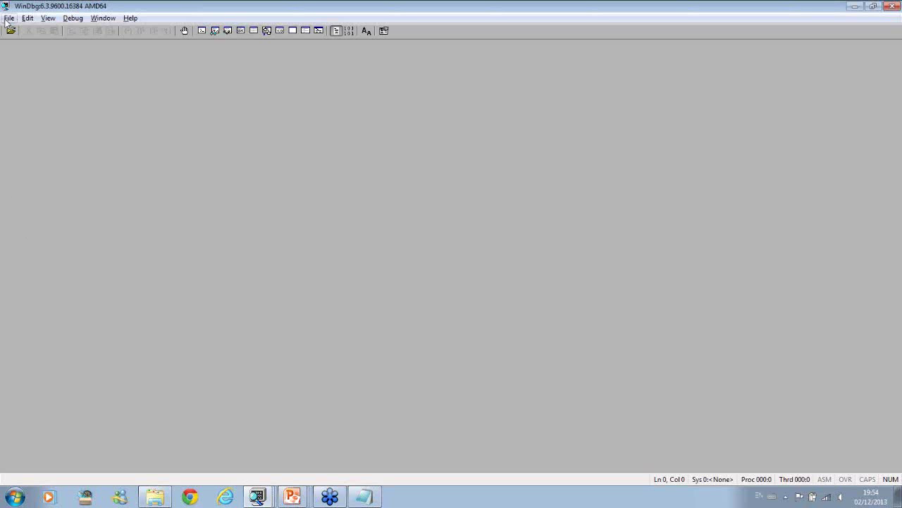
click(8, 18)
click(35, 82)
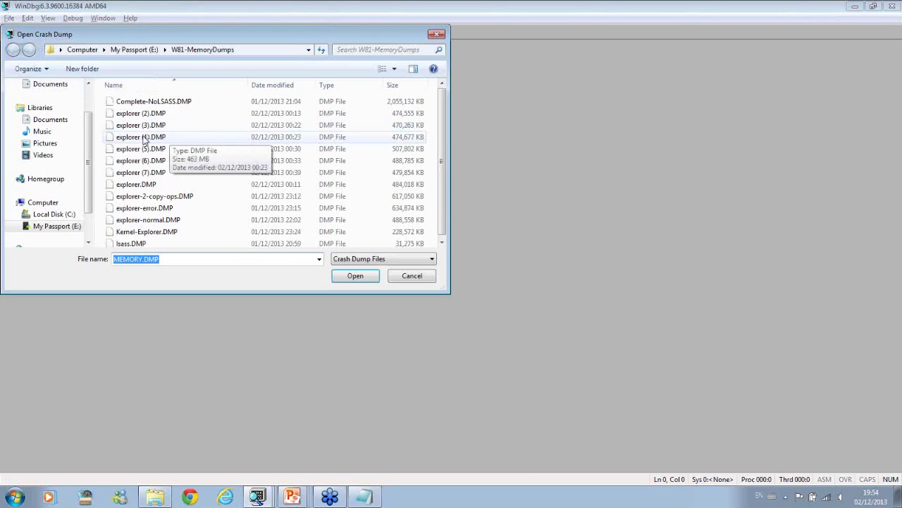
click(135, 50)
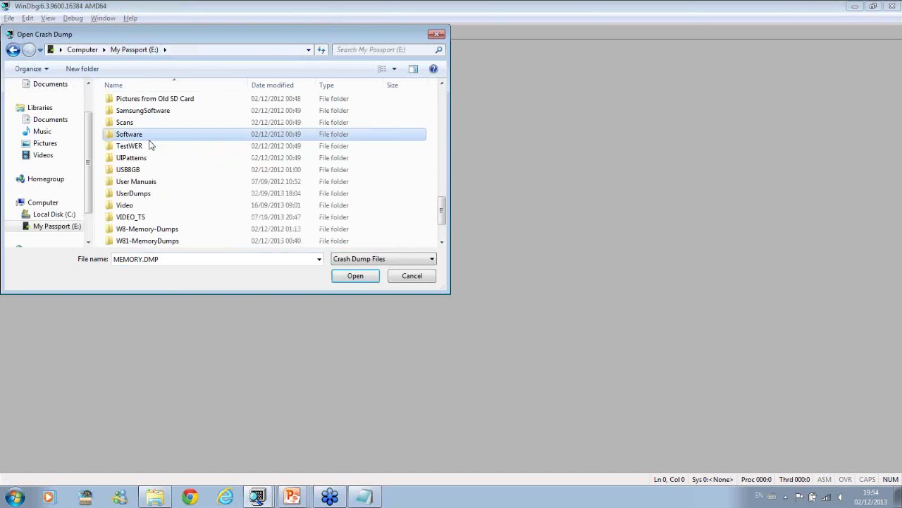
key(Return)
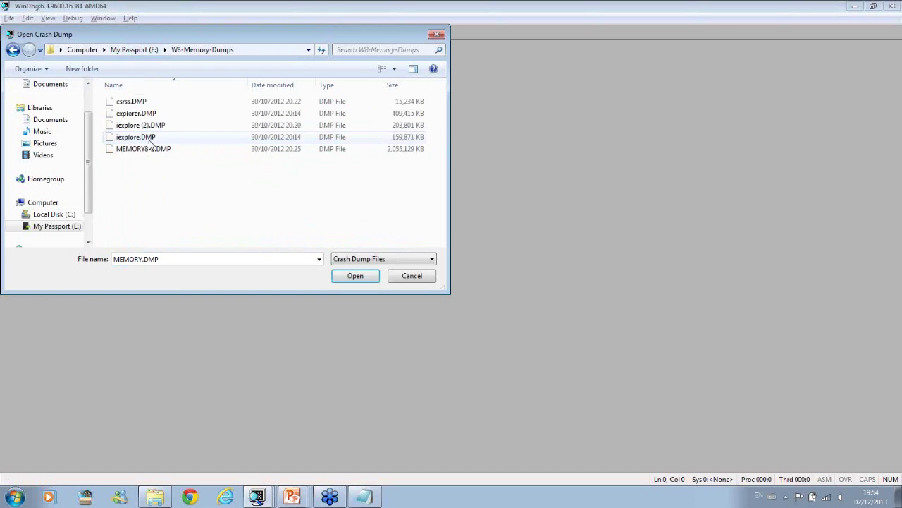
double_click(135, 113)
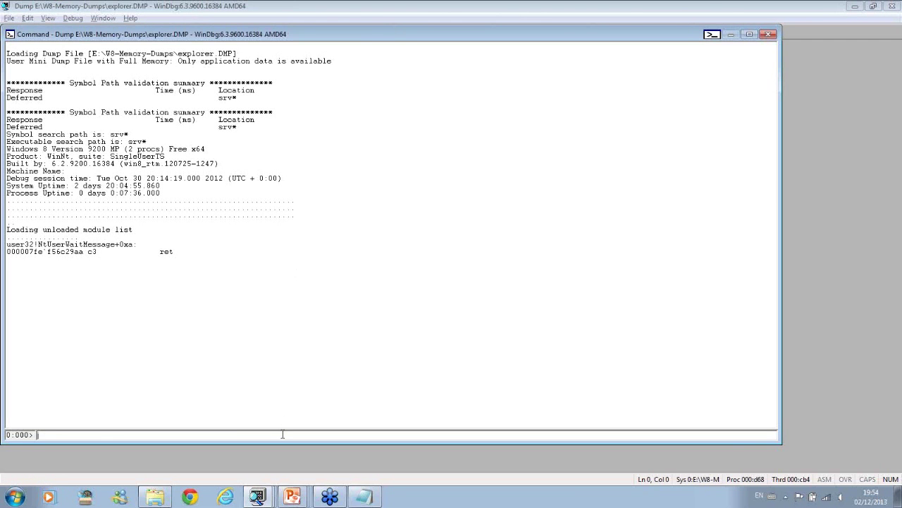
List the stack traces of all threads in the Windows 8 dump with ~*k
text(~*k)
key(Return)
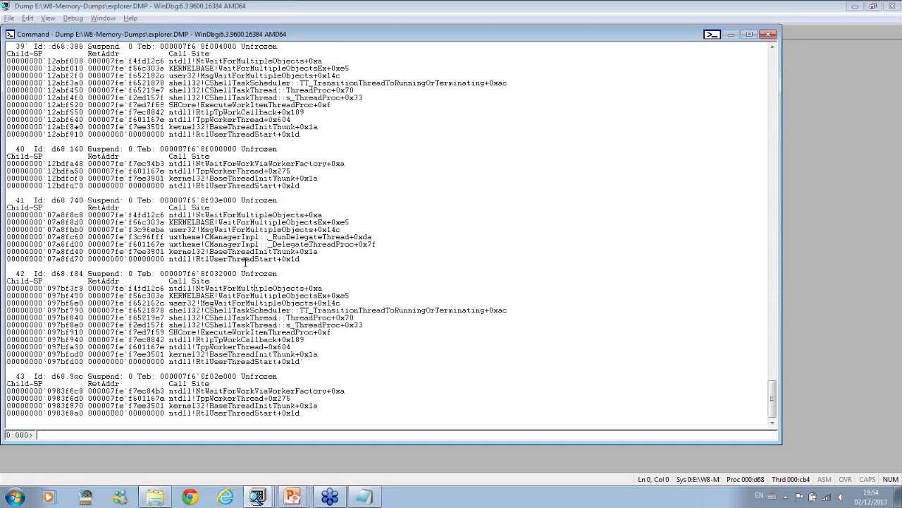
click(196, 186)
double_click(170, 105)
click(249, 159)
Copy the SHCore module name from thread 36's stack and list that module's symbols in the Windows 8 dump with x SHCore!*
scroll(248, 159, up, 10)
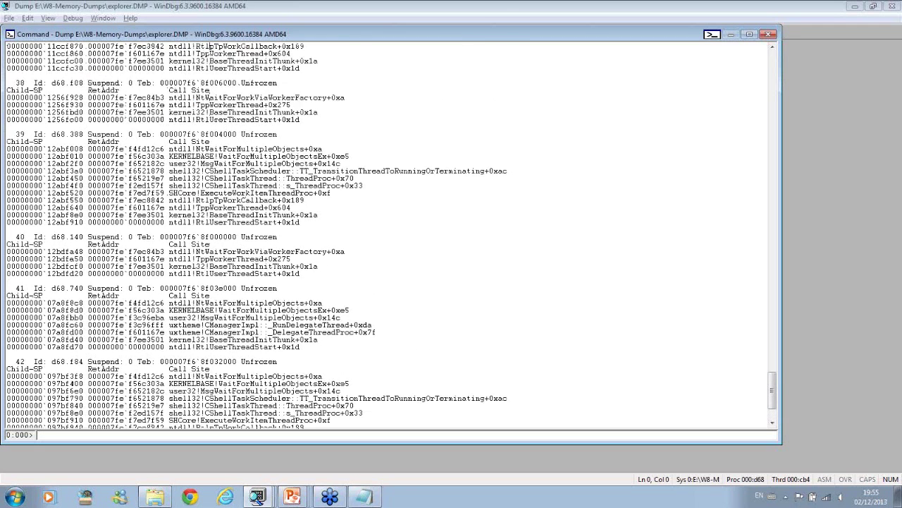
scroll(248, 161, up, 1)
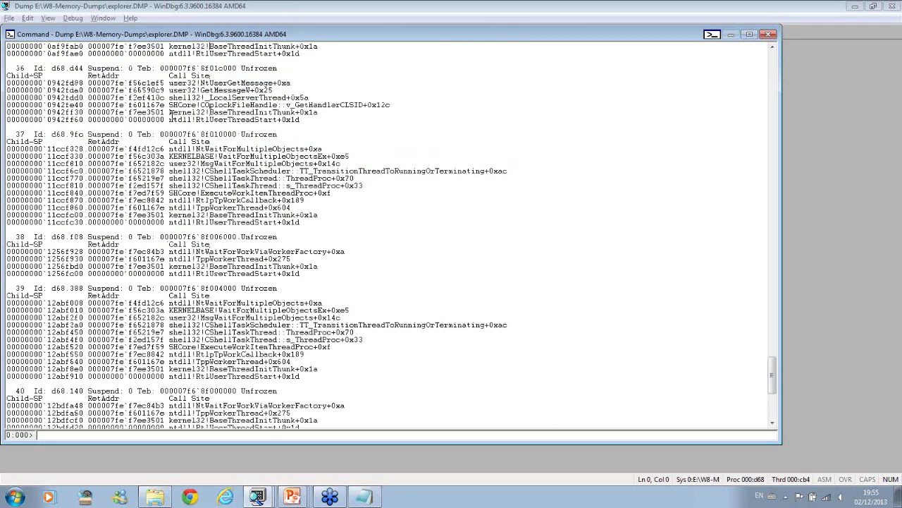
drag(168, 105, 197, 105)
key(ctrl+c)
text(x)
right_click(177, 105)
text(!*)
key(Return)
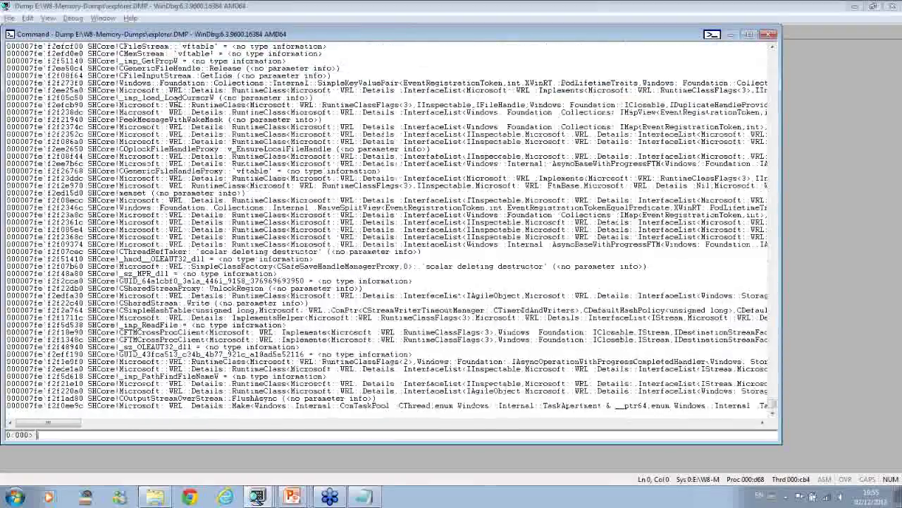
Quit the Windows 8 dump session and open the crash dump explorer (6).DMP from the W81-MemoryDumps folder on My Passport (E:)
text(d)
key(Return)
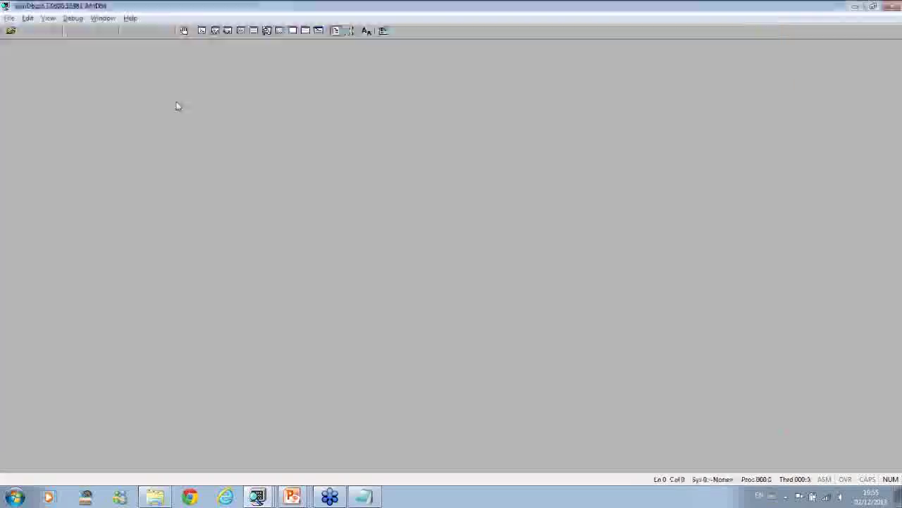
click(8, 19)
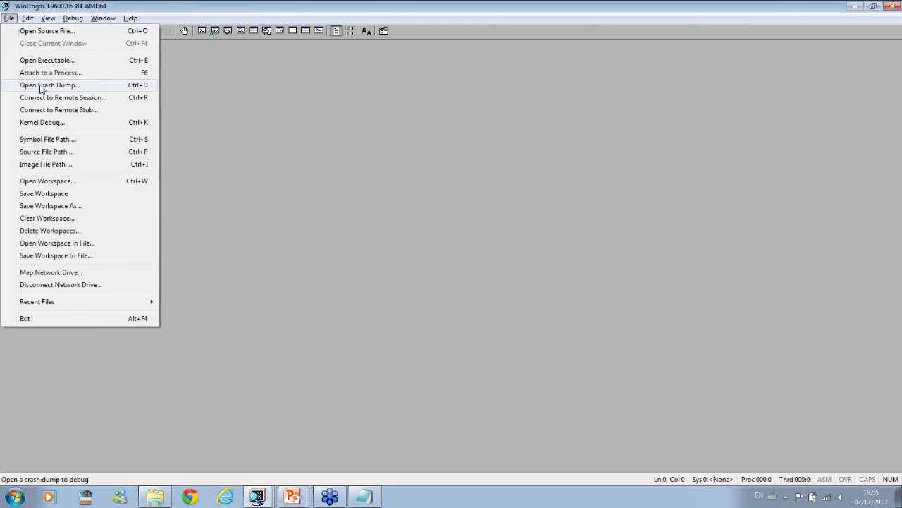
click(41, 86)
click(144, 49)
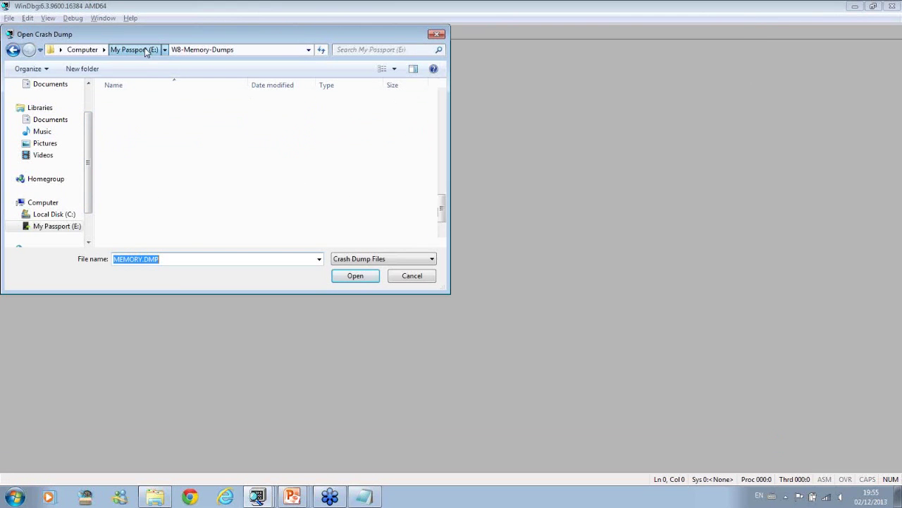
click(138, 205)
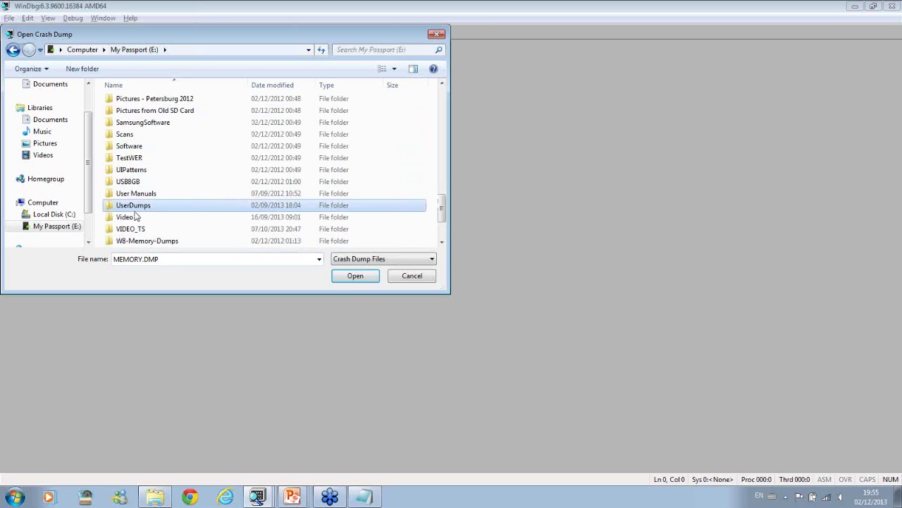
key(w)
key(Down)
key(Return)
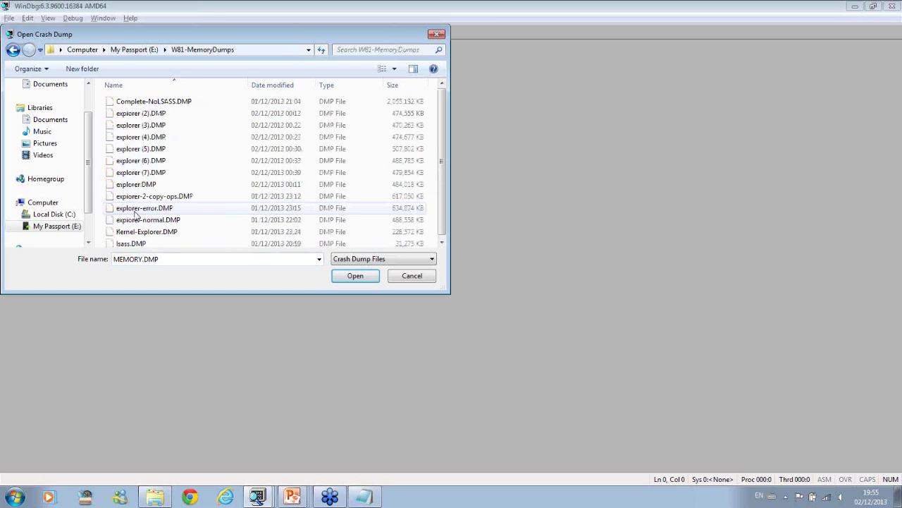
double_click(136, 162)
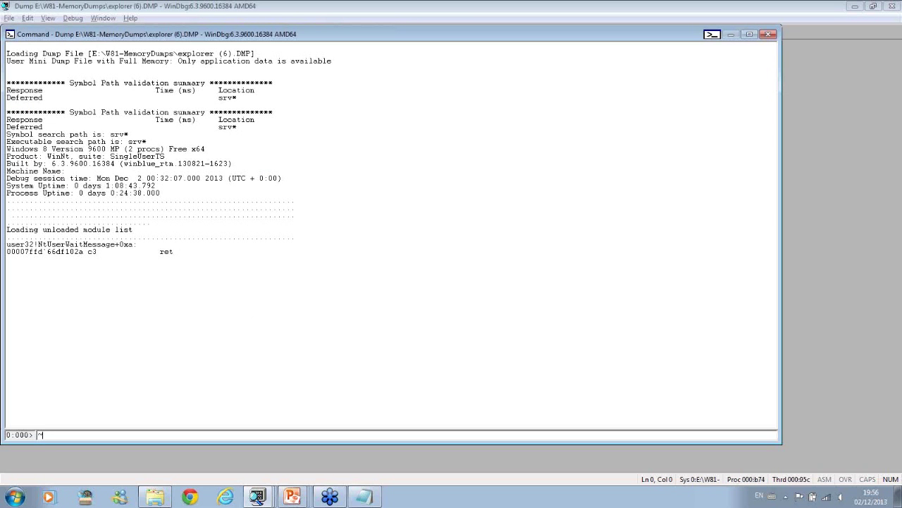
List the stack traces of all threads in the Windows 8.1 dump with ~*k and review them back to thread 1
text(~*k)
key(Return)
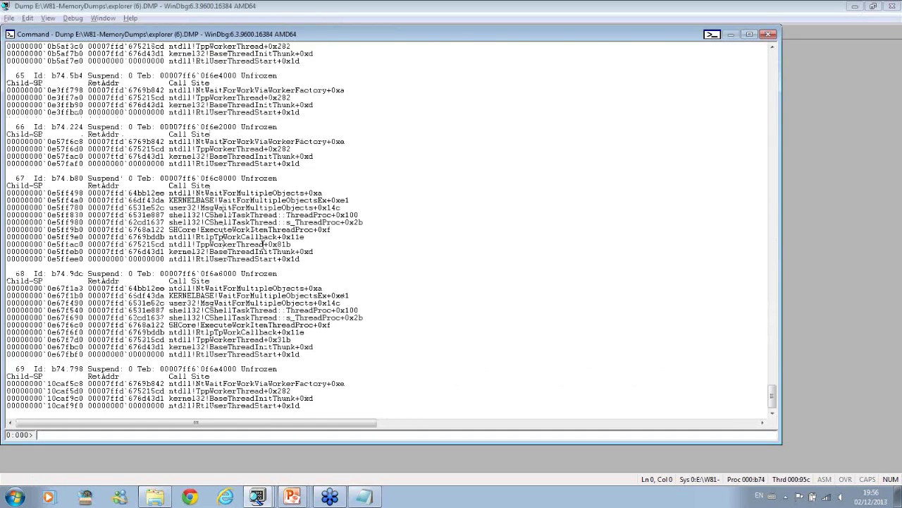
scroll(263, 244, up, 12)
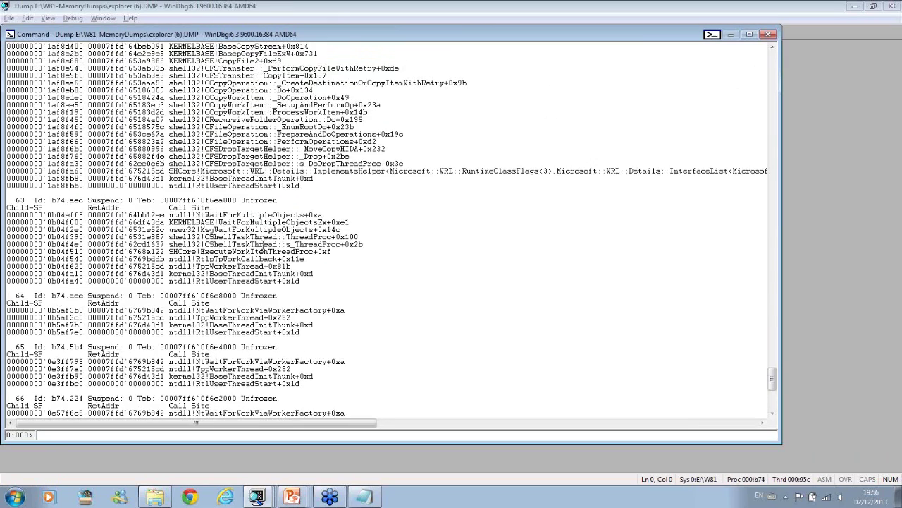
scroll(263, 244, up, 16)
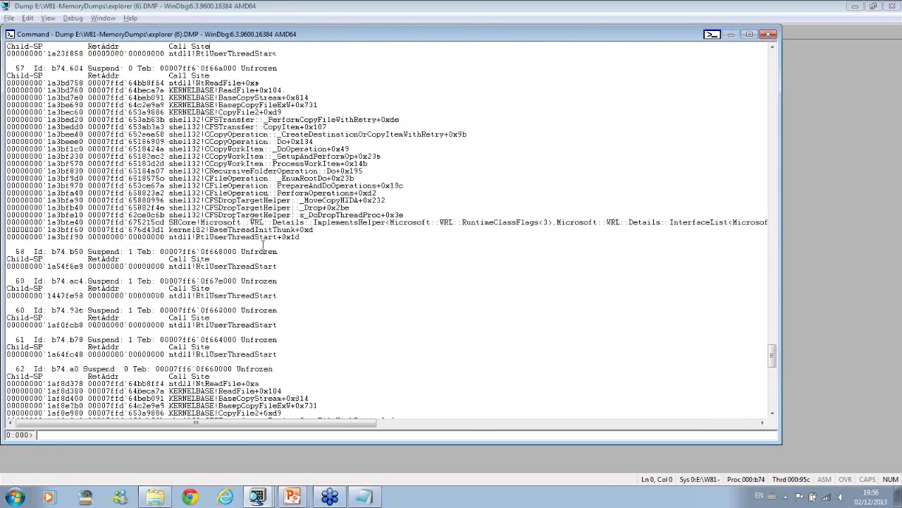
scroll(263, 244, up, 11)
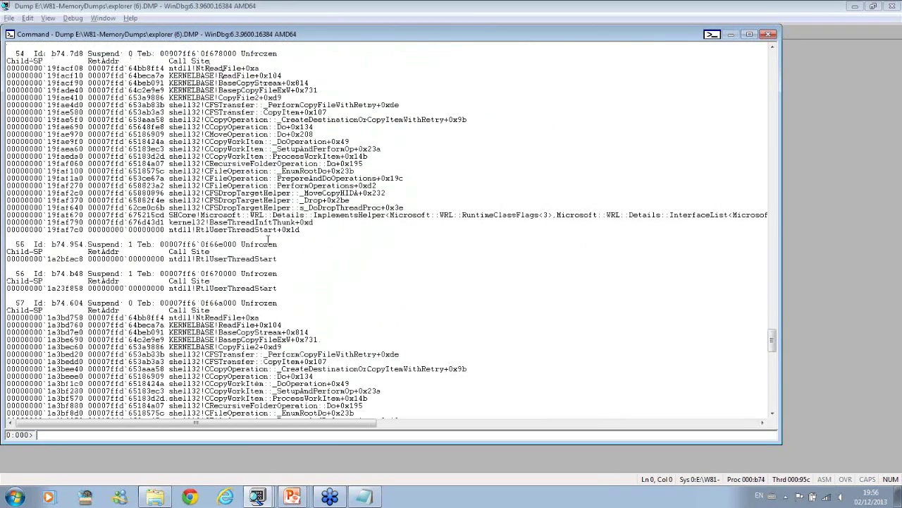
scroll(267, 240, up, 20)
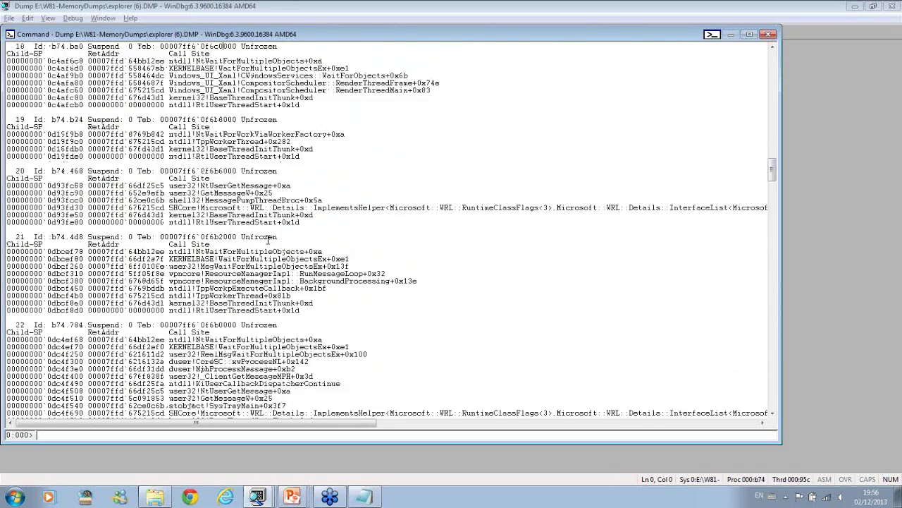
scroll(267, 240, up, 20)
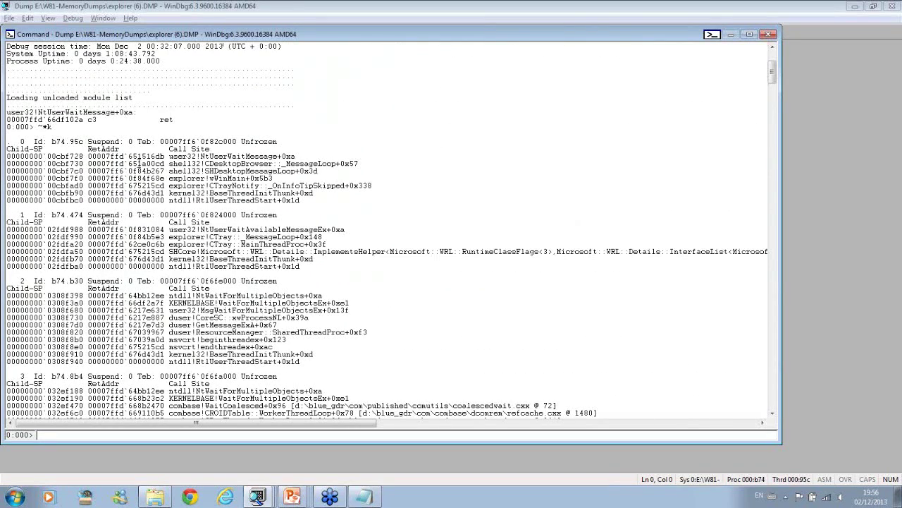
Copy the return address from thread 1's CTray::MainThreadProc frame, disassemble backwards with ub 00007ffd`62ce0c6b, and inspect the symbol offset of the js target
drag(168, 252, 299, 252)
click(218, 258)
drag(167, 244, 85, 244)
key(ctrl+c)
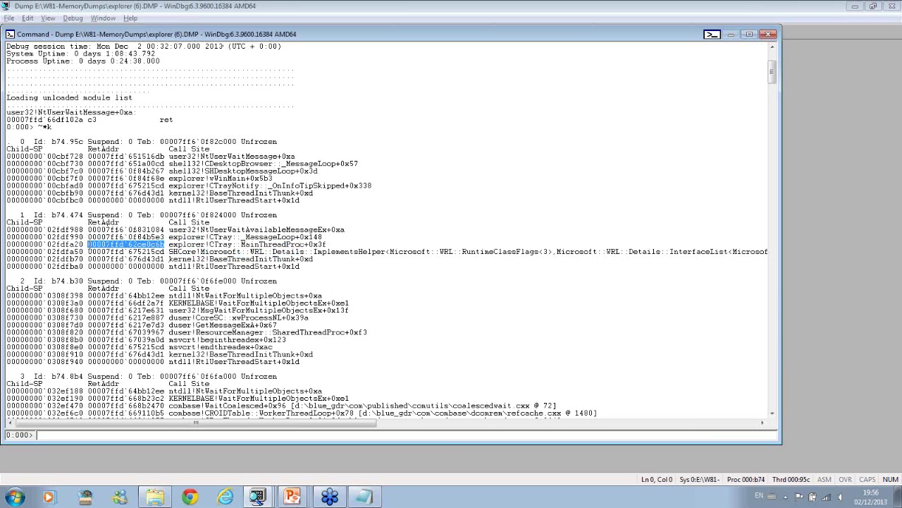
right_click(94, 245)
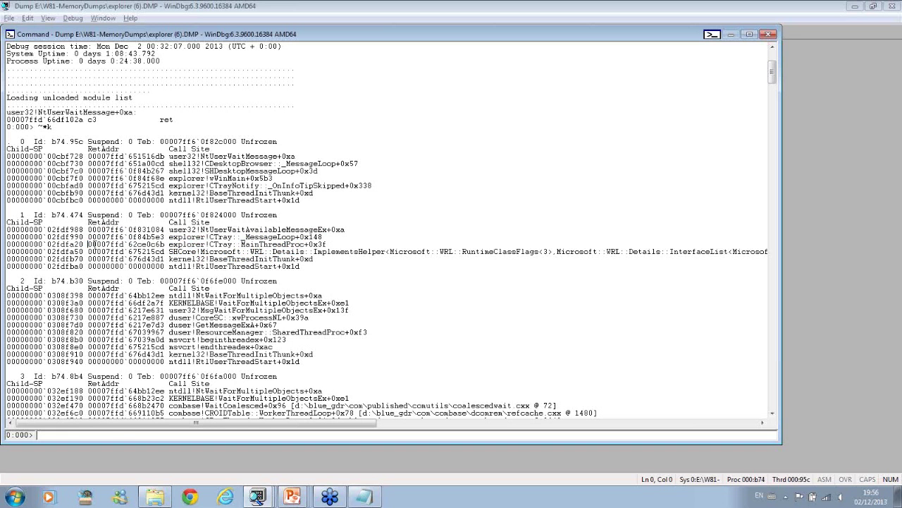
right_click(94, 245)
text(ub 00007ffd`62ce0c6b)
key(Return)
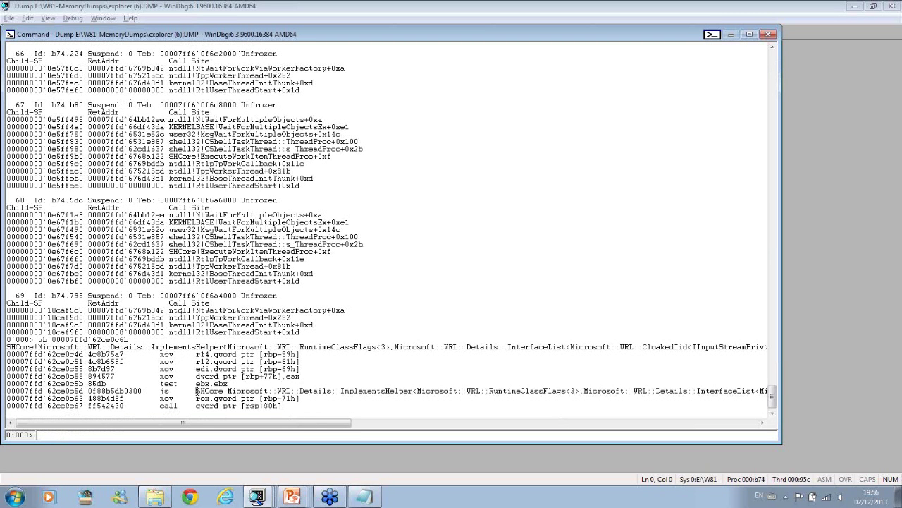
drag(297, 429, 704, 482)
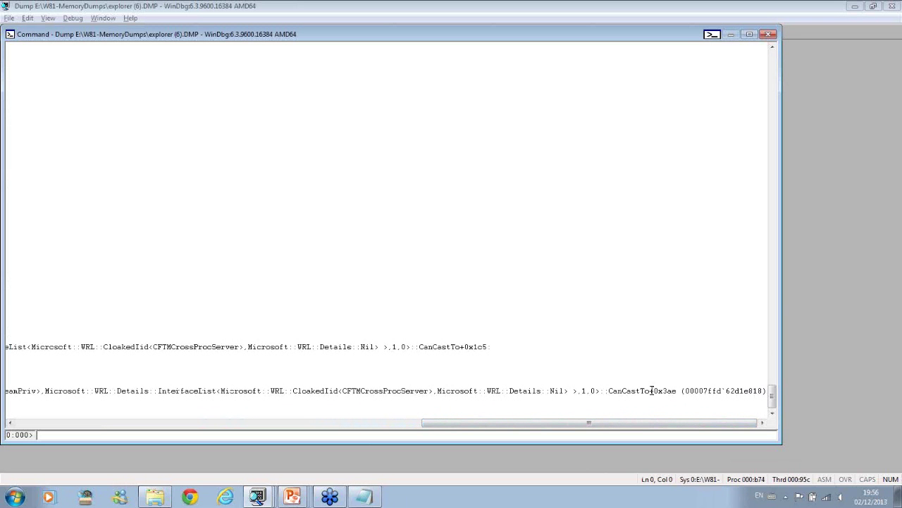
drag(654, 390, 676, 390)
drag(597, 426, 170, 424)
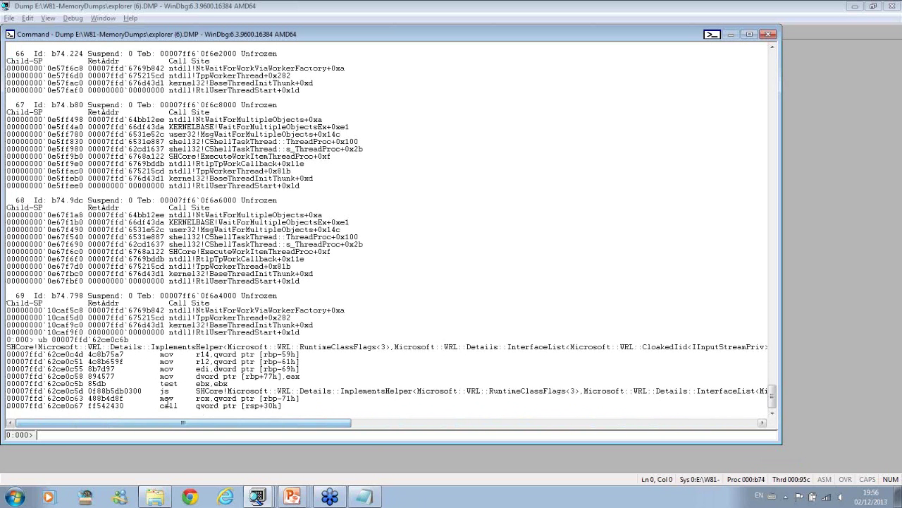
Look up the symbols nearest to the same return address with ln 00007ffd`62ce0c6b and inspect the full output line
key(Up)
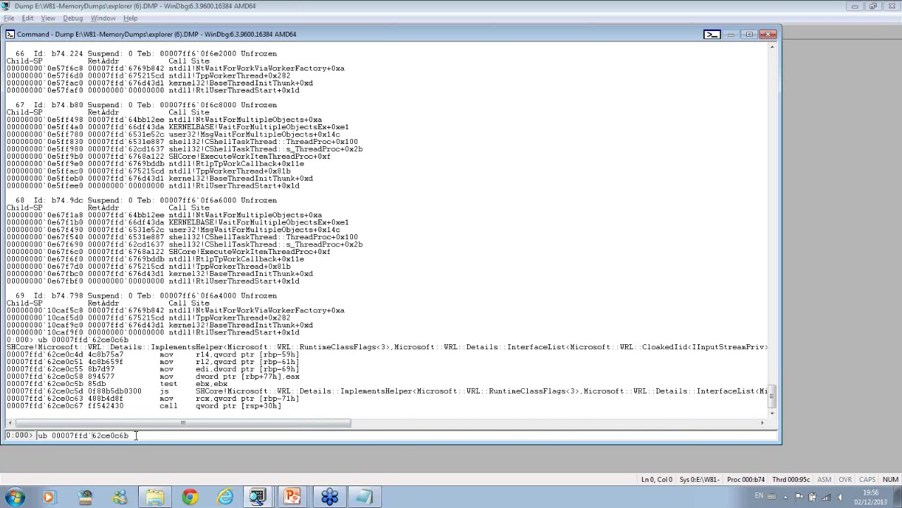
key(Delete)
key(Delete)
text(ln)
key(Return)
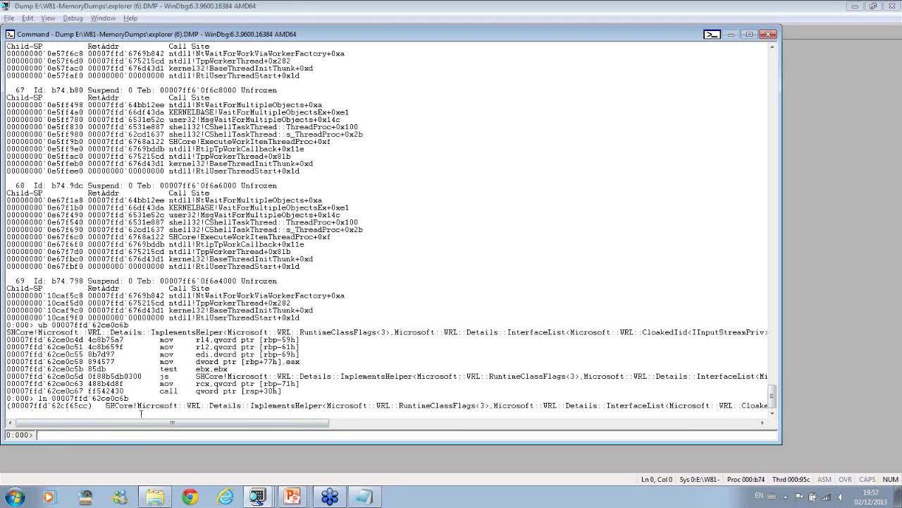
drag(145, 424, 655, 480)
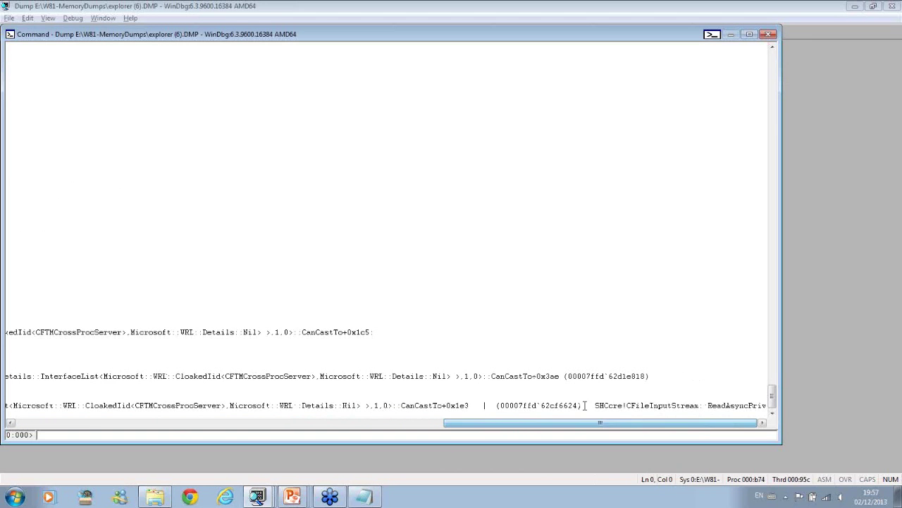
drag(584, 406, 577, 405)
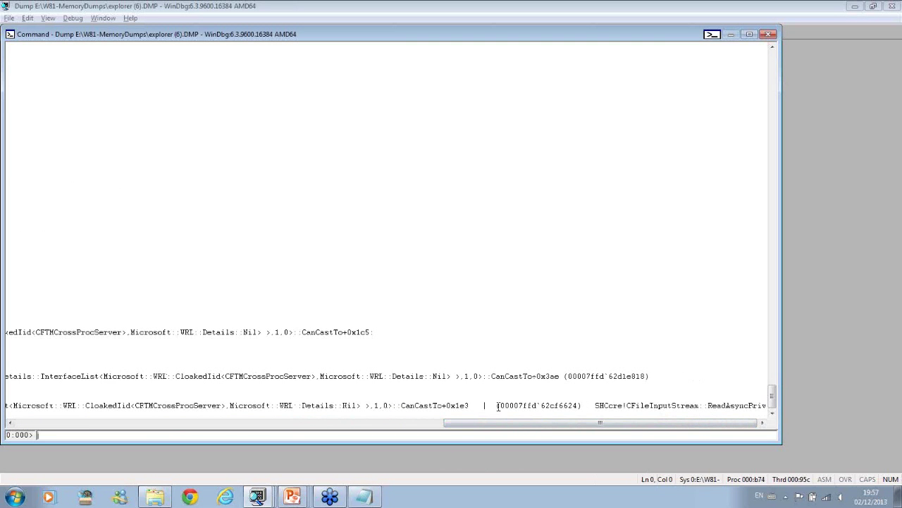
drag(497, 405, 29, 423)
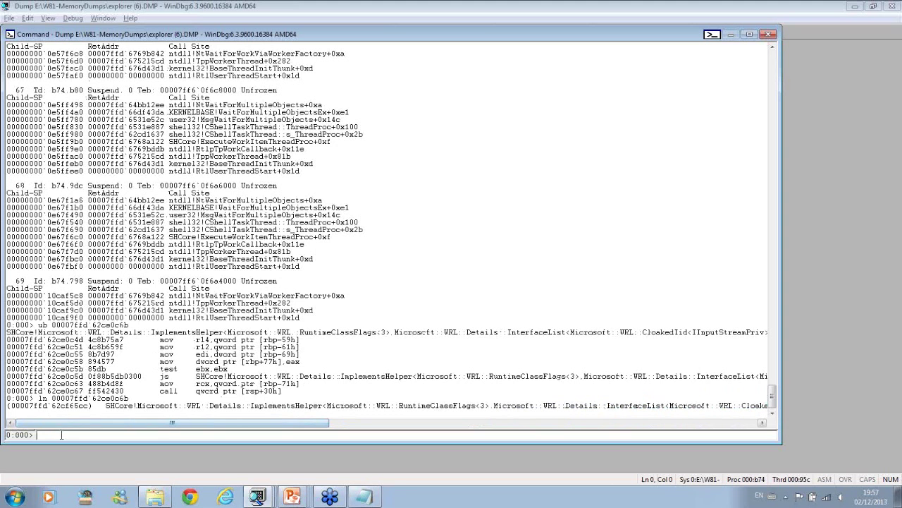
Disassemble the whole function containing the return address with uf 00007ffd`62ce0c6b
key(Up)
key(Up)
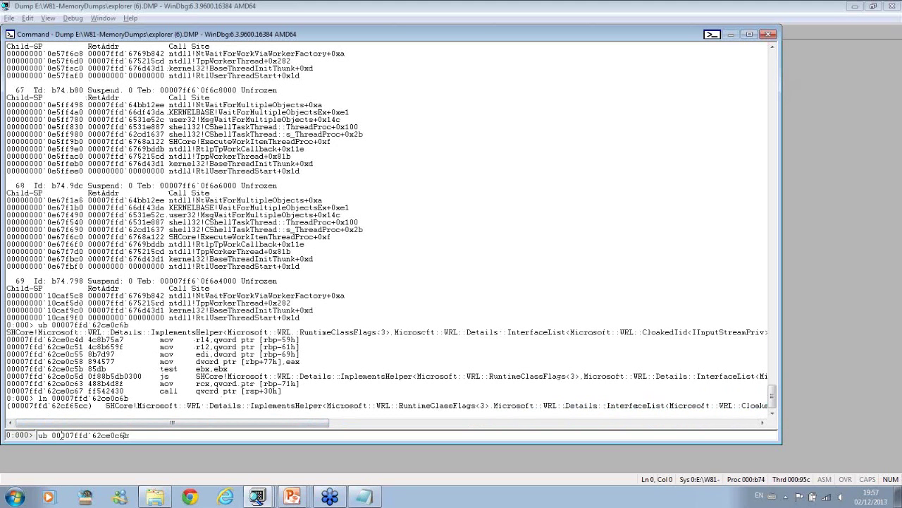
key(BackSpace)
text(f)
key(Return)
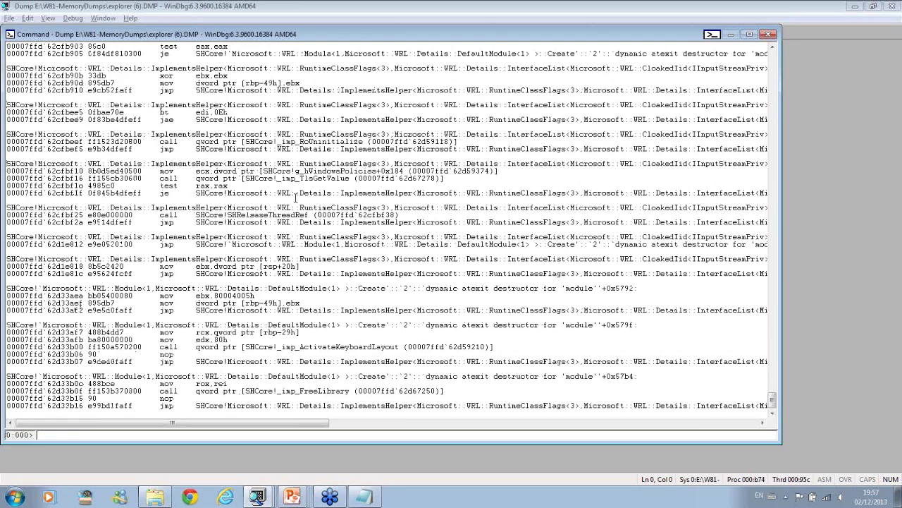
Examine the function's disassembly, highlighting the GetMessageW, TranslateMessage and DispatchMessageW calls and the ImplementsHelper symbol line between them
scroll(296, 199, up, 12)
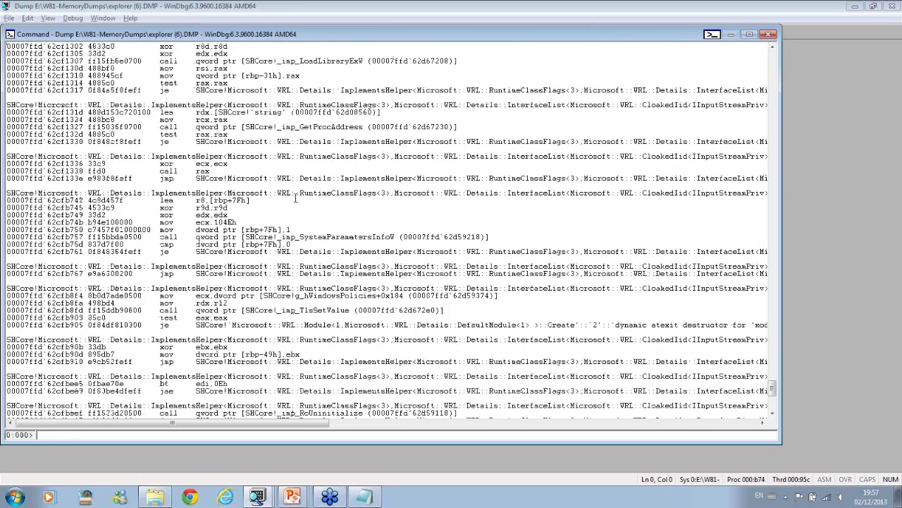
scroll(295, 199, up, 6)
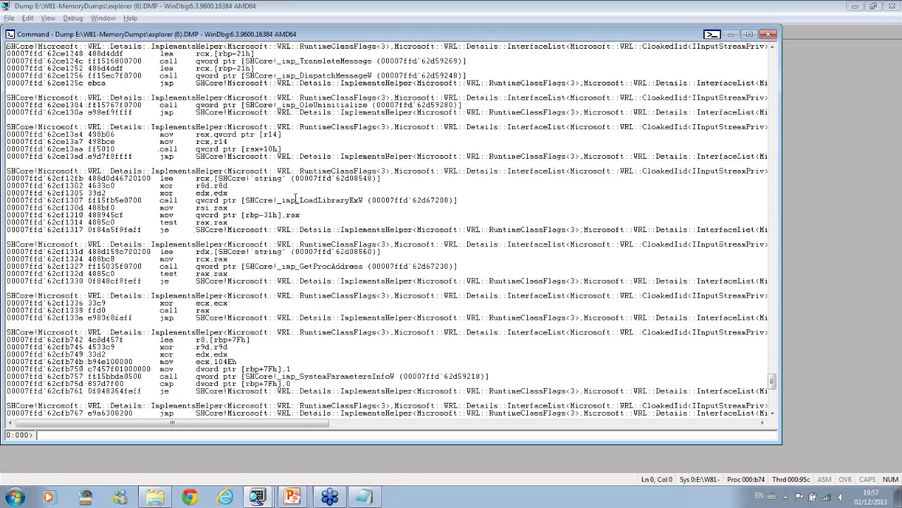
scroll(295, 198, up, 3)
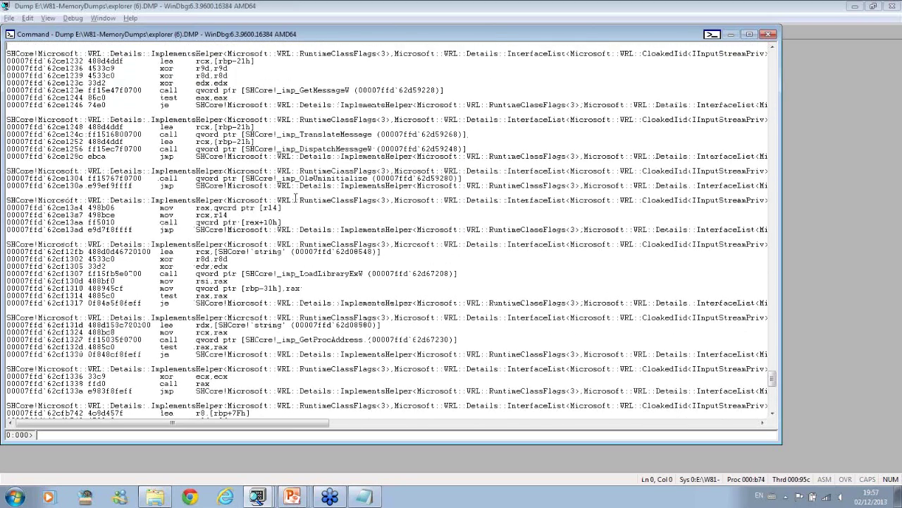
drag(357, 90, 175, 91)
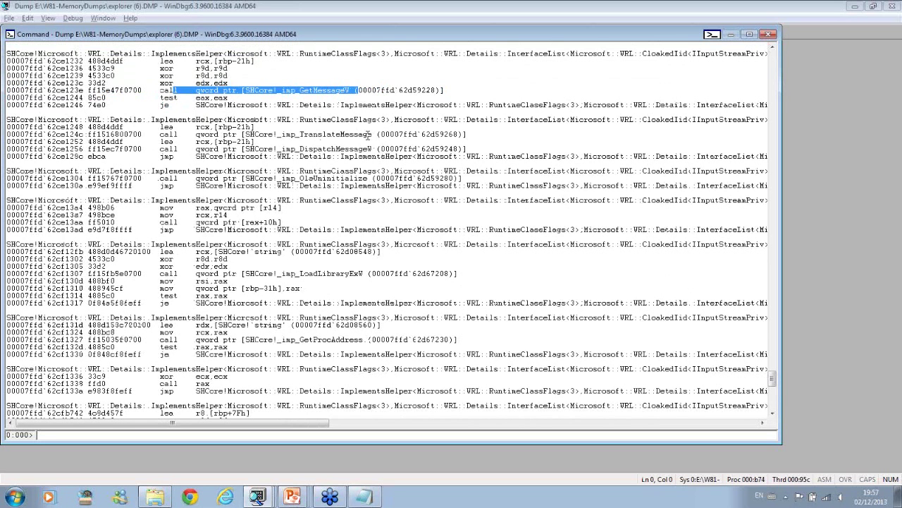
drag(372, 134, 288, 135)
drag(371, 148, 285, 149)
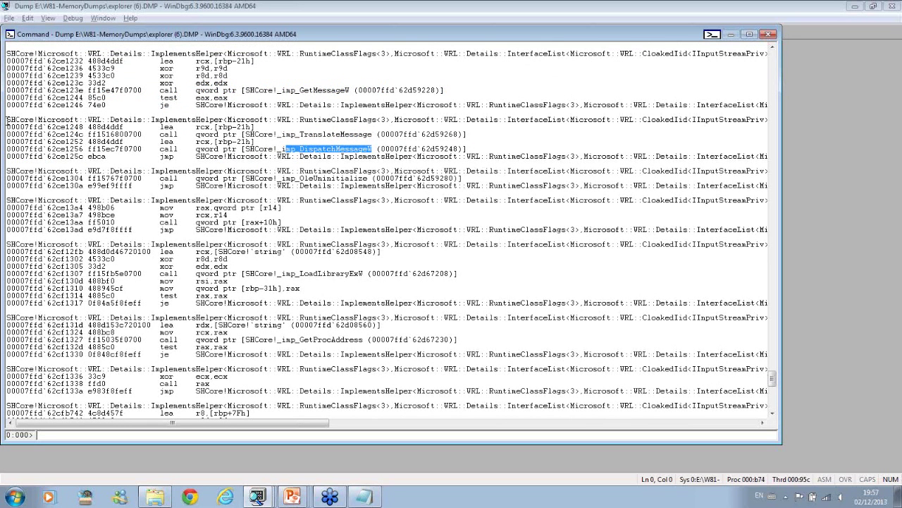
drag(7, 120, 90, 112)
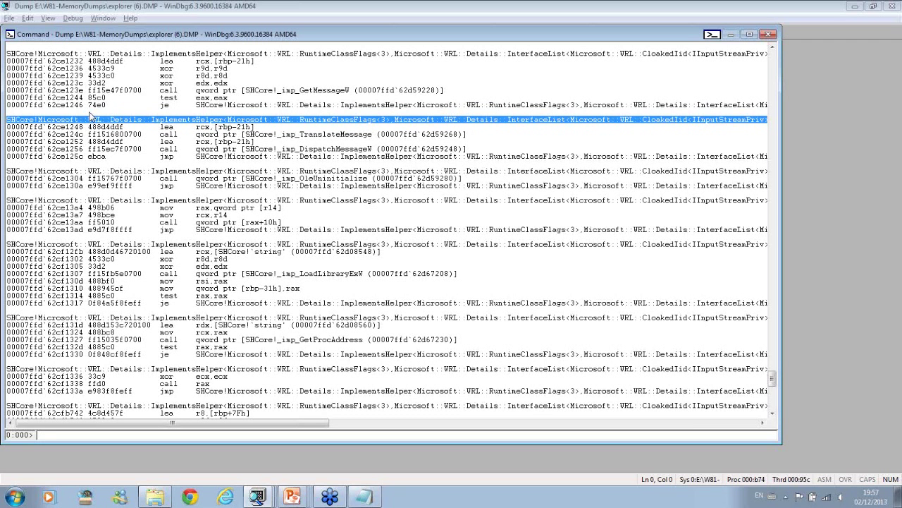
Switch to the PowerPoint slide show and advance to the WRL slide comparing the Windows 8.0 and 8.1 stacks
key(alt+Tab)
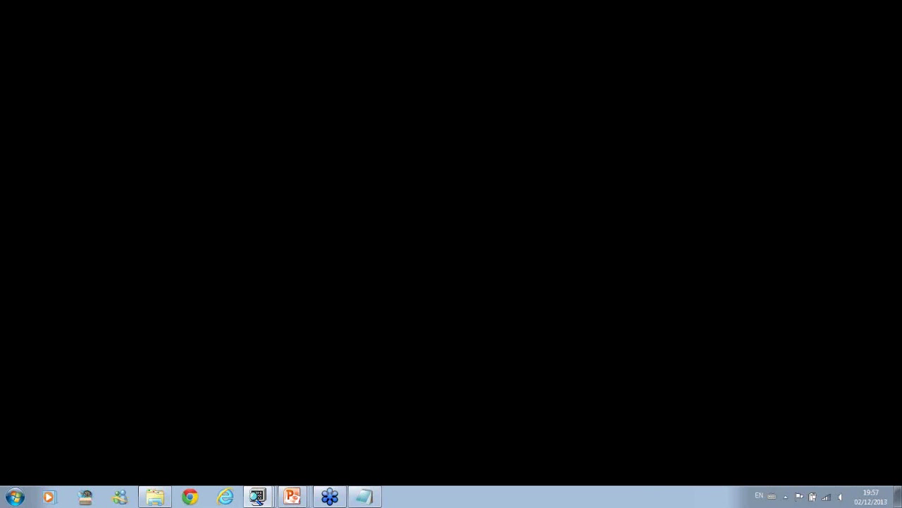
key(Right)
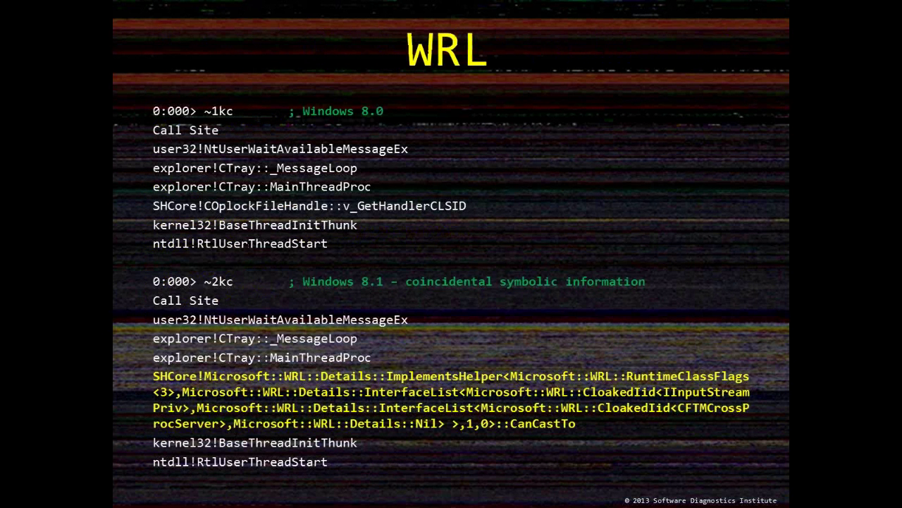